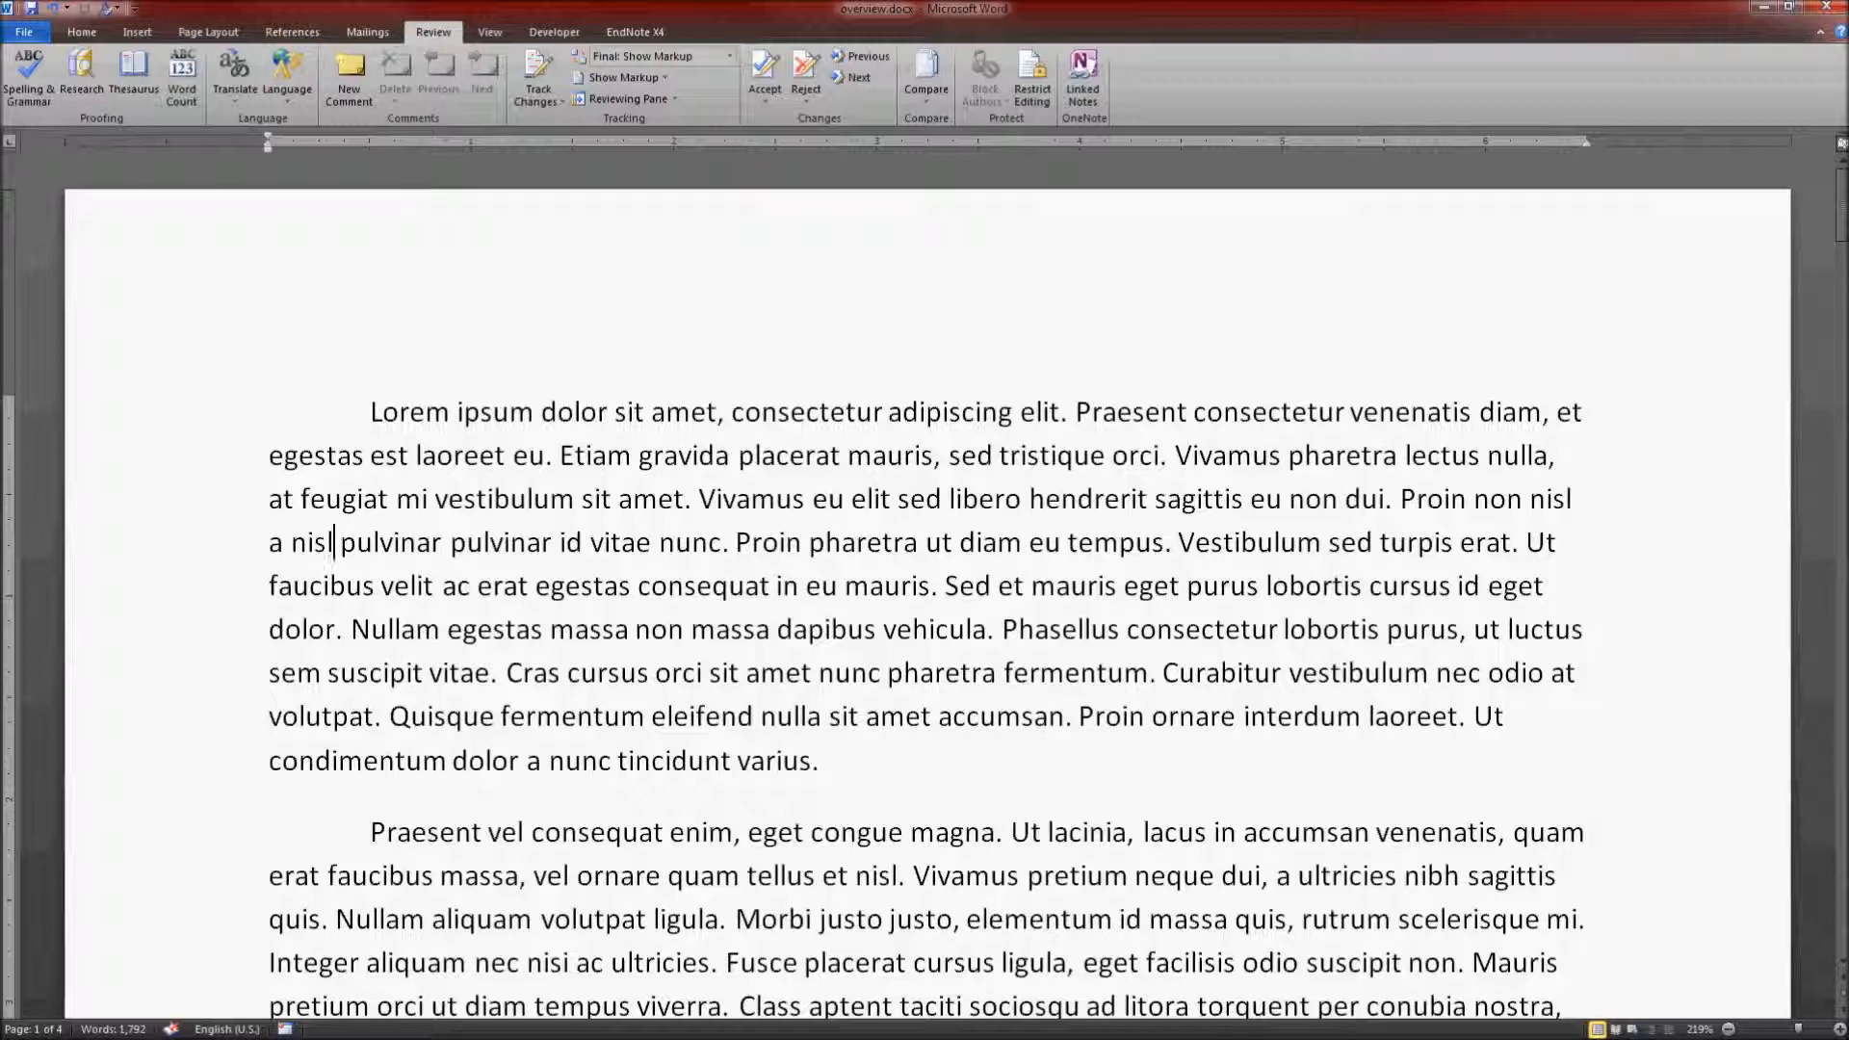
Step: Set the font of the entire document to Times New Roman, size 12
{"action": "left_click", "coordinate": [83, 32]}
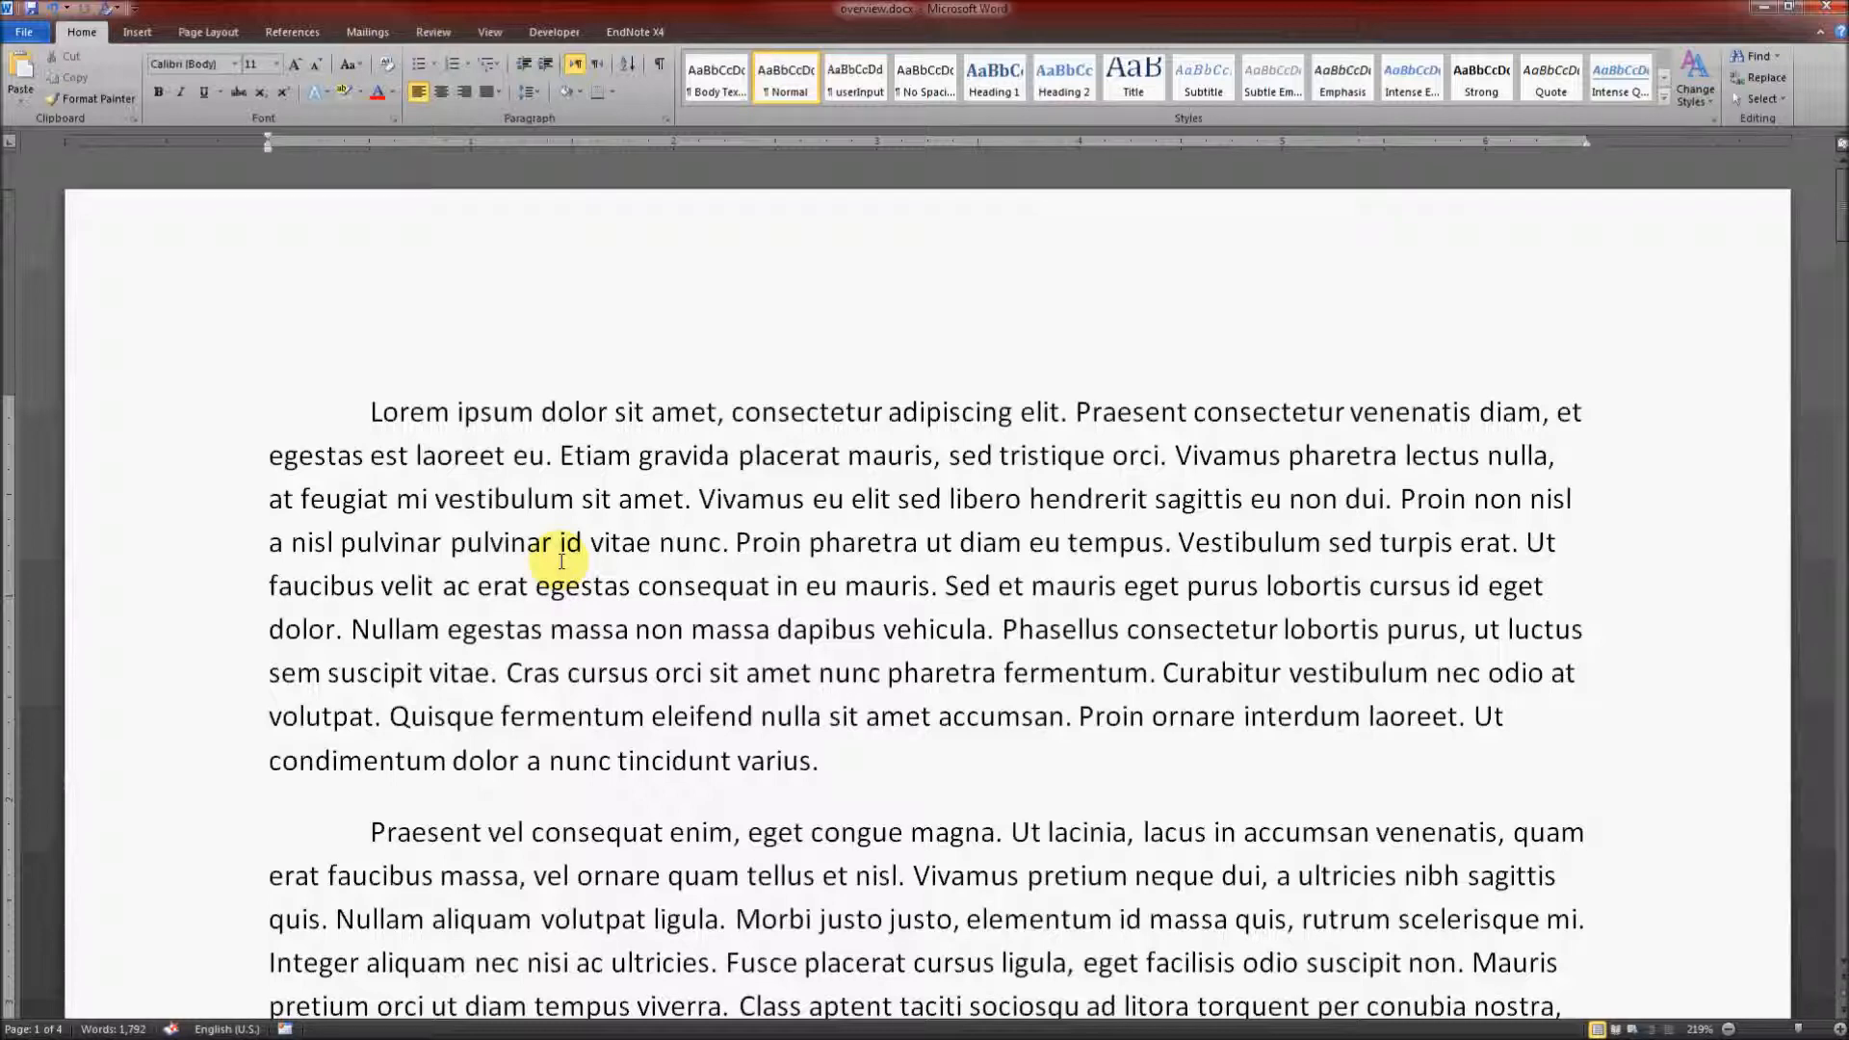
{"action": "key", "text": "ctrl+a"}
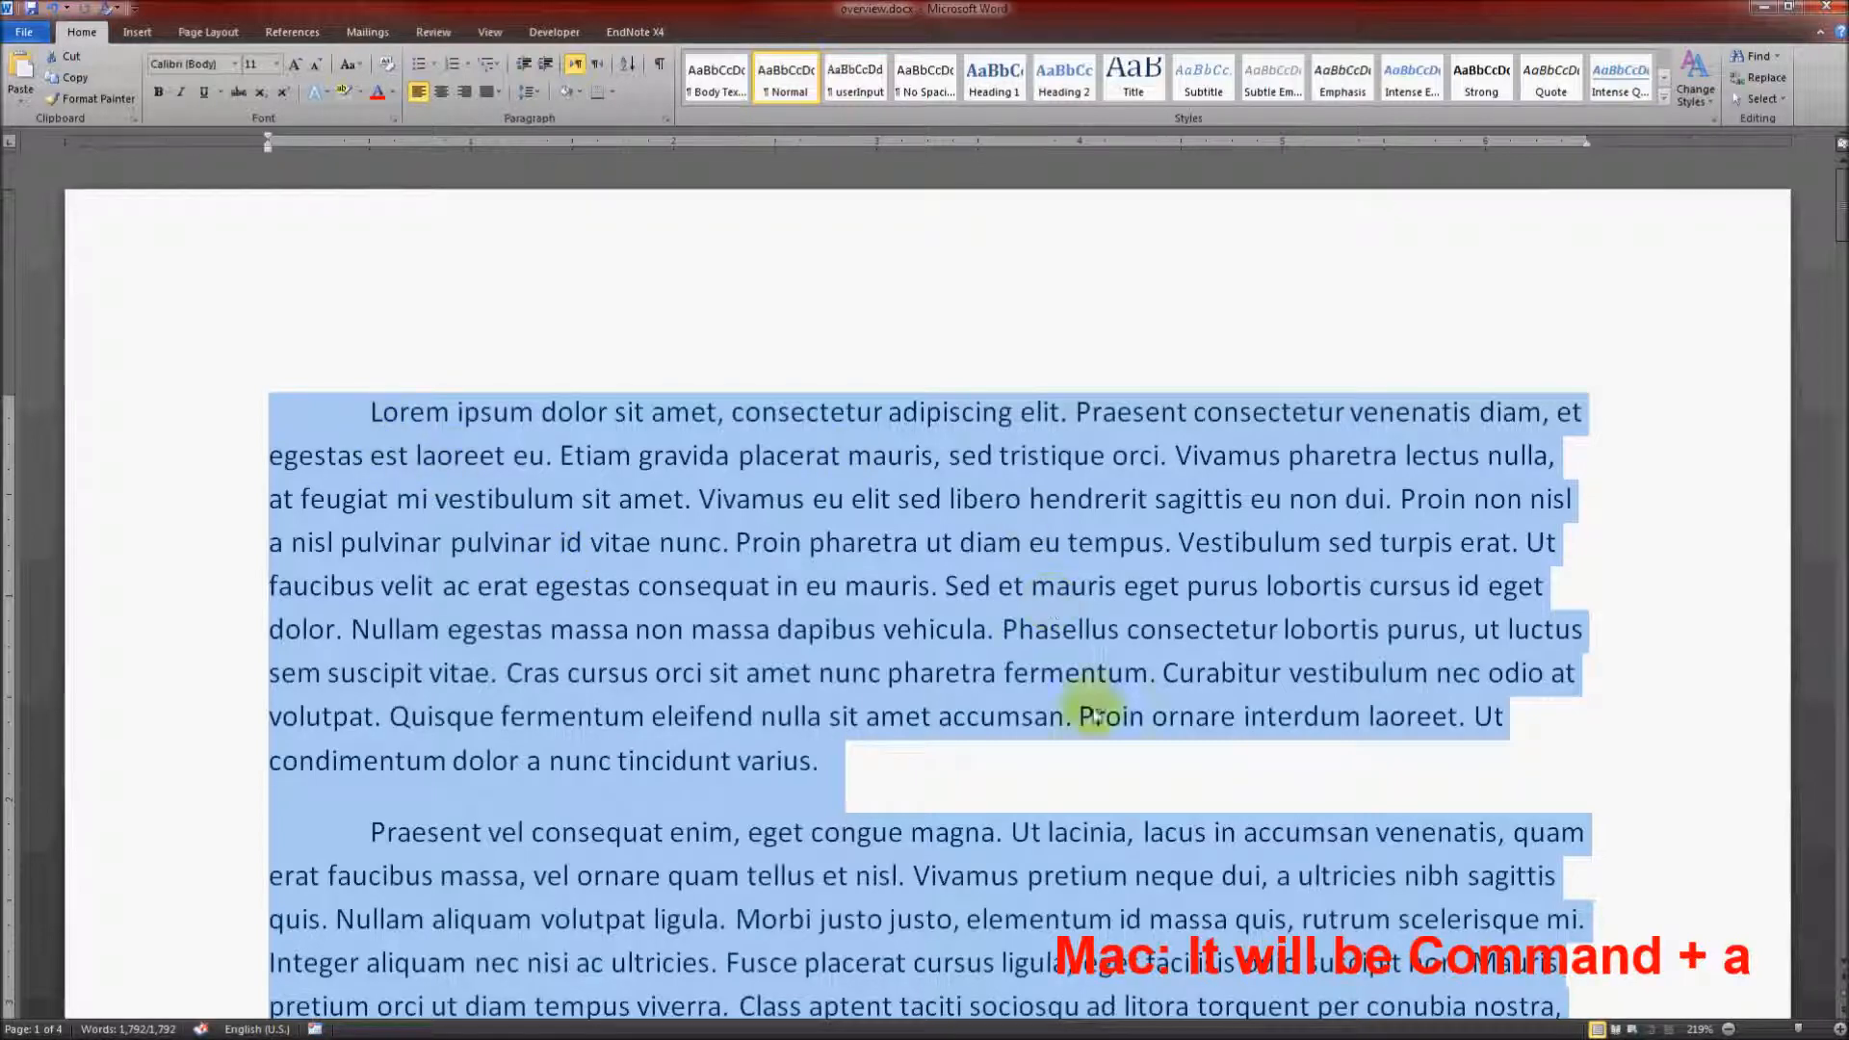
{"action": "left_click", "coordinate": [234, 64]}
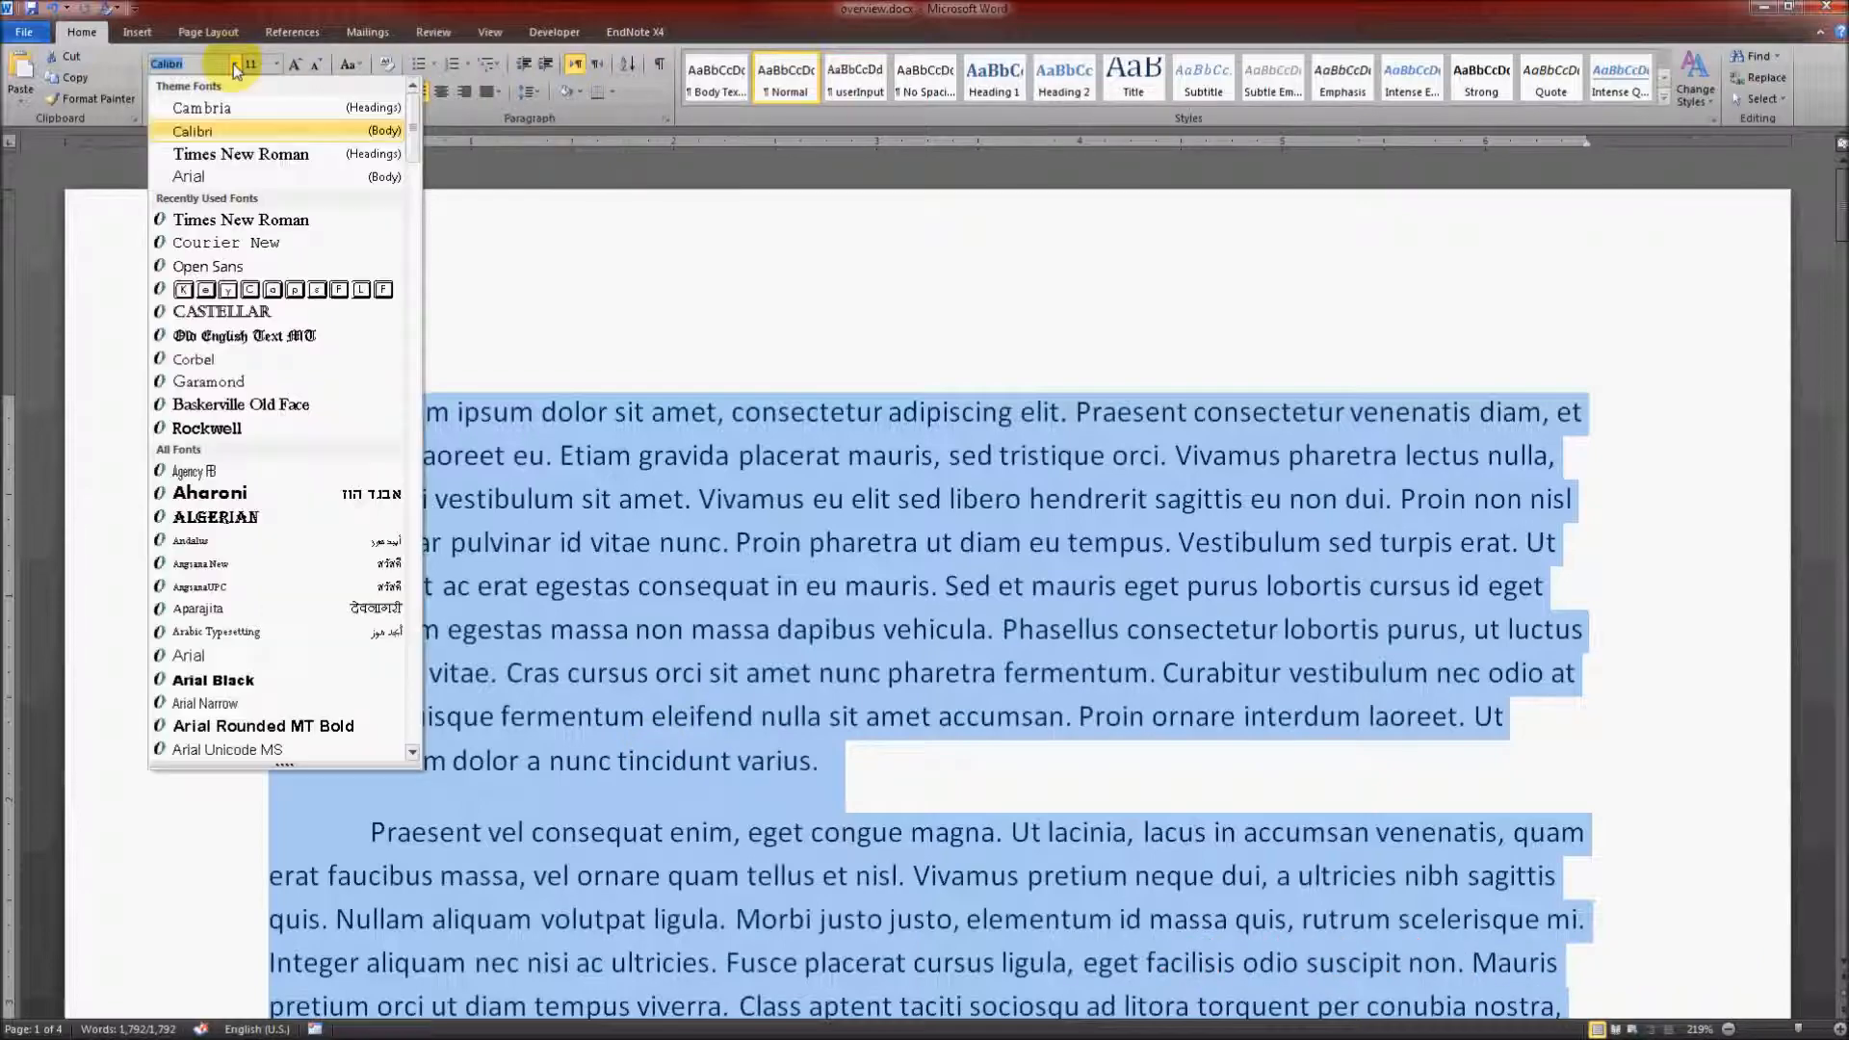
{"action": "scroll", "coordinate": [281, 540], "scroll_direction": "down", "scroll_amount": 15}
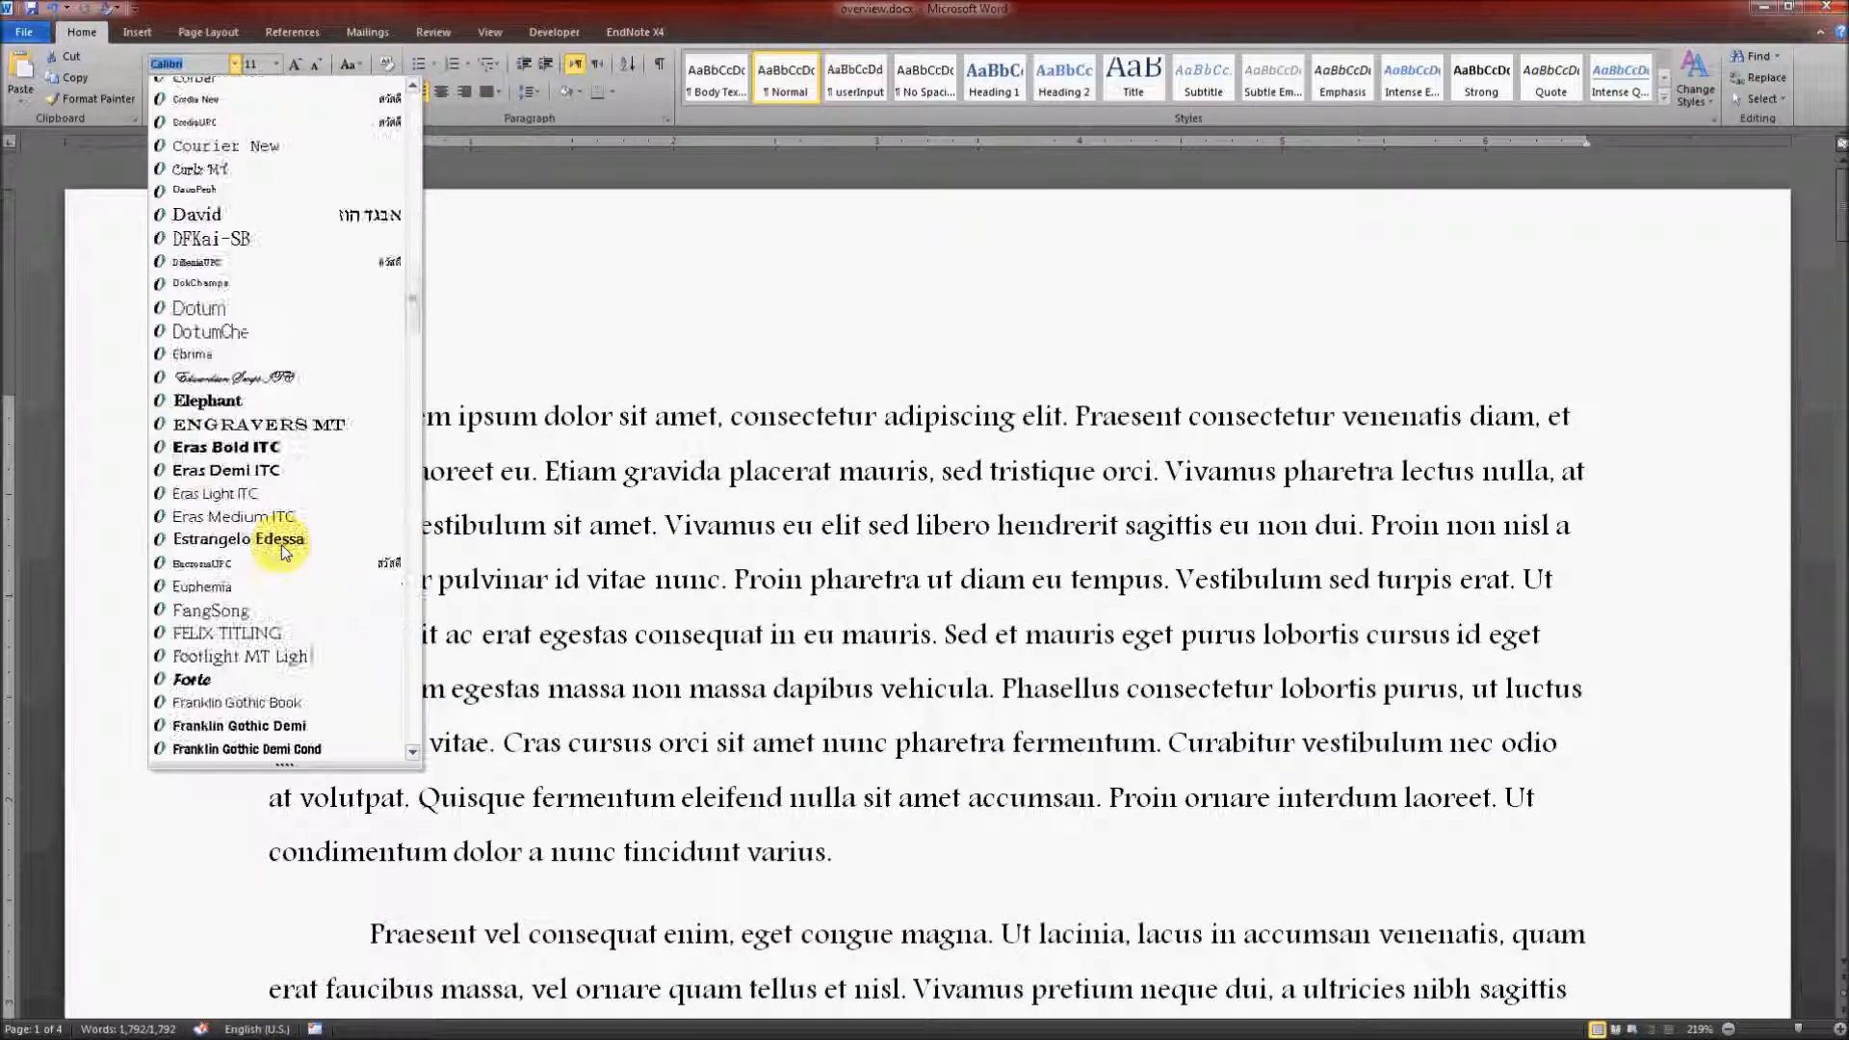
{"action": "scroll", "coordinate": [282, 546], "scroll_direction": "down", "scroll_amount": 20}
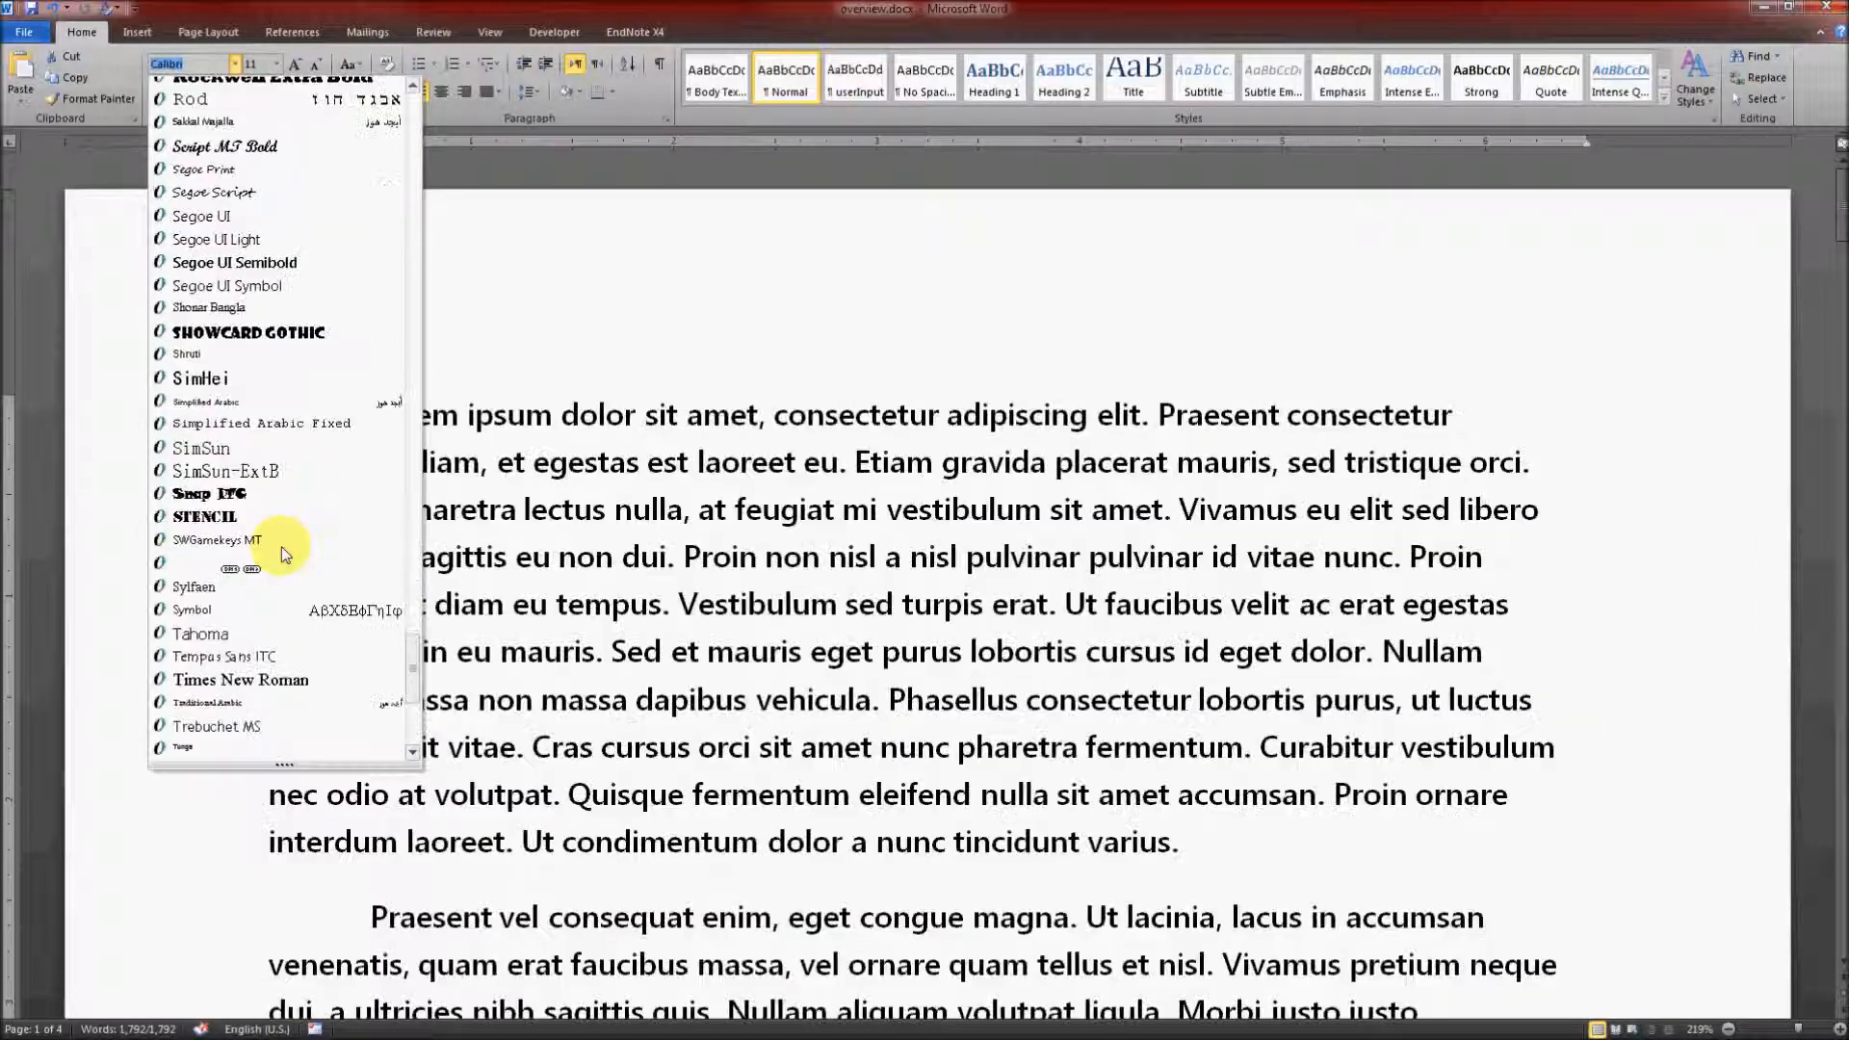
{"action": "scroll", "coordinate": [281, 545], "scroll_direction": "down", "scroll_amount": 4}
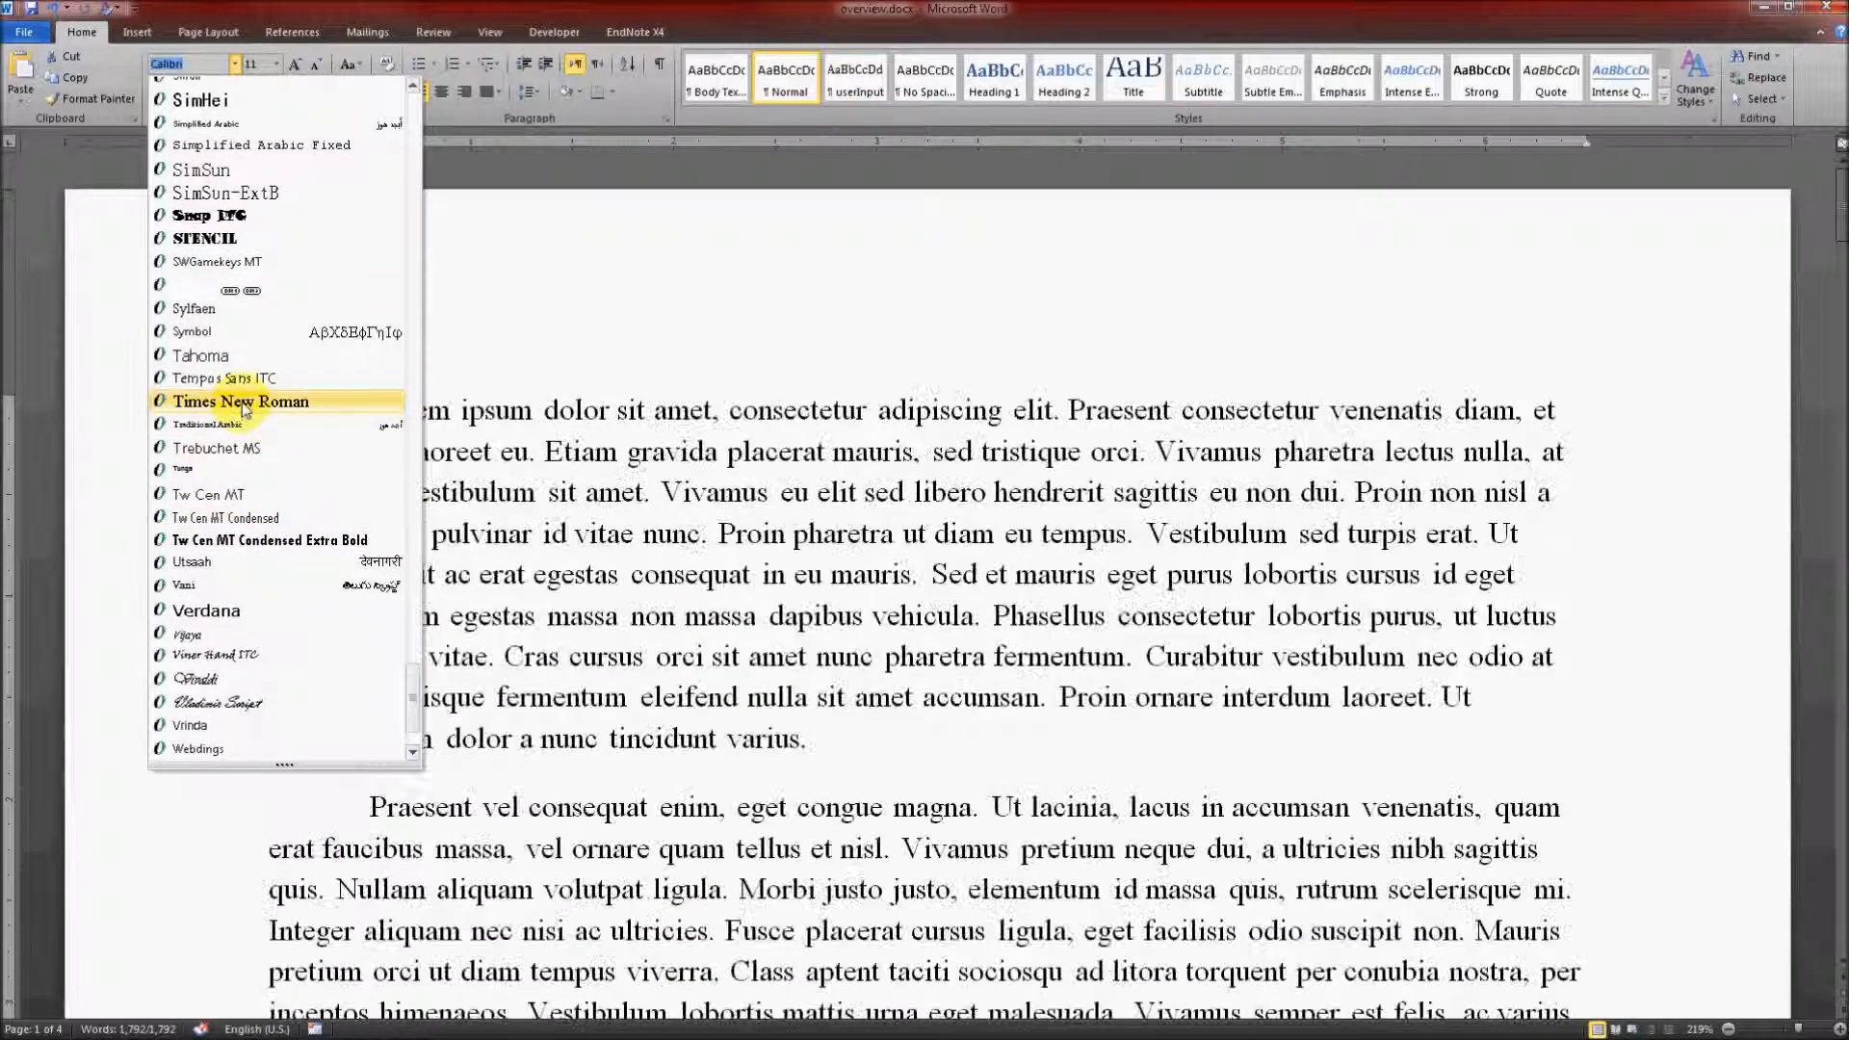
{"action": "left_click", "coordinate": [236, 403]}
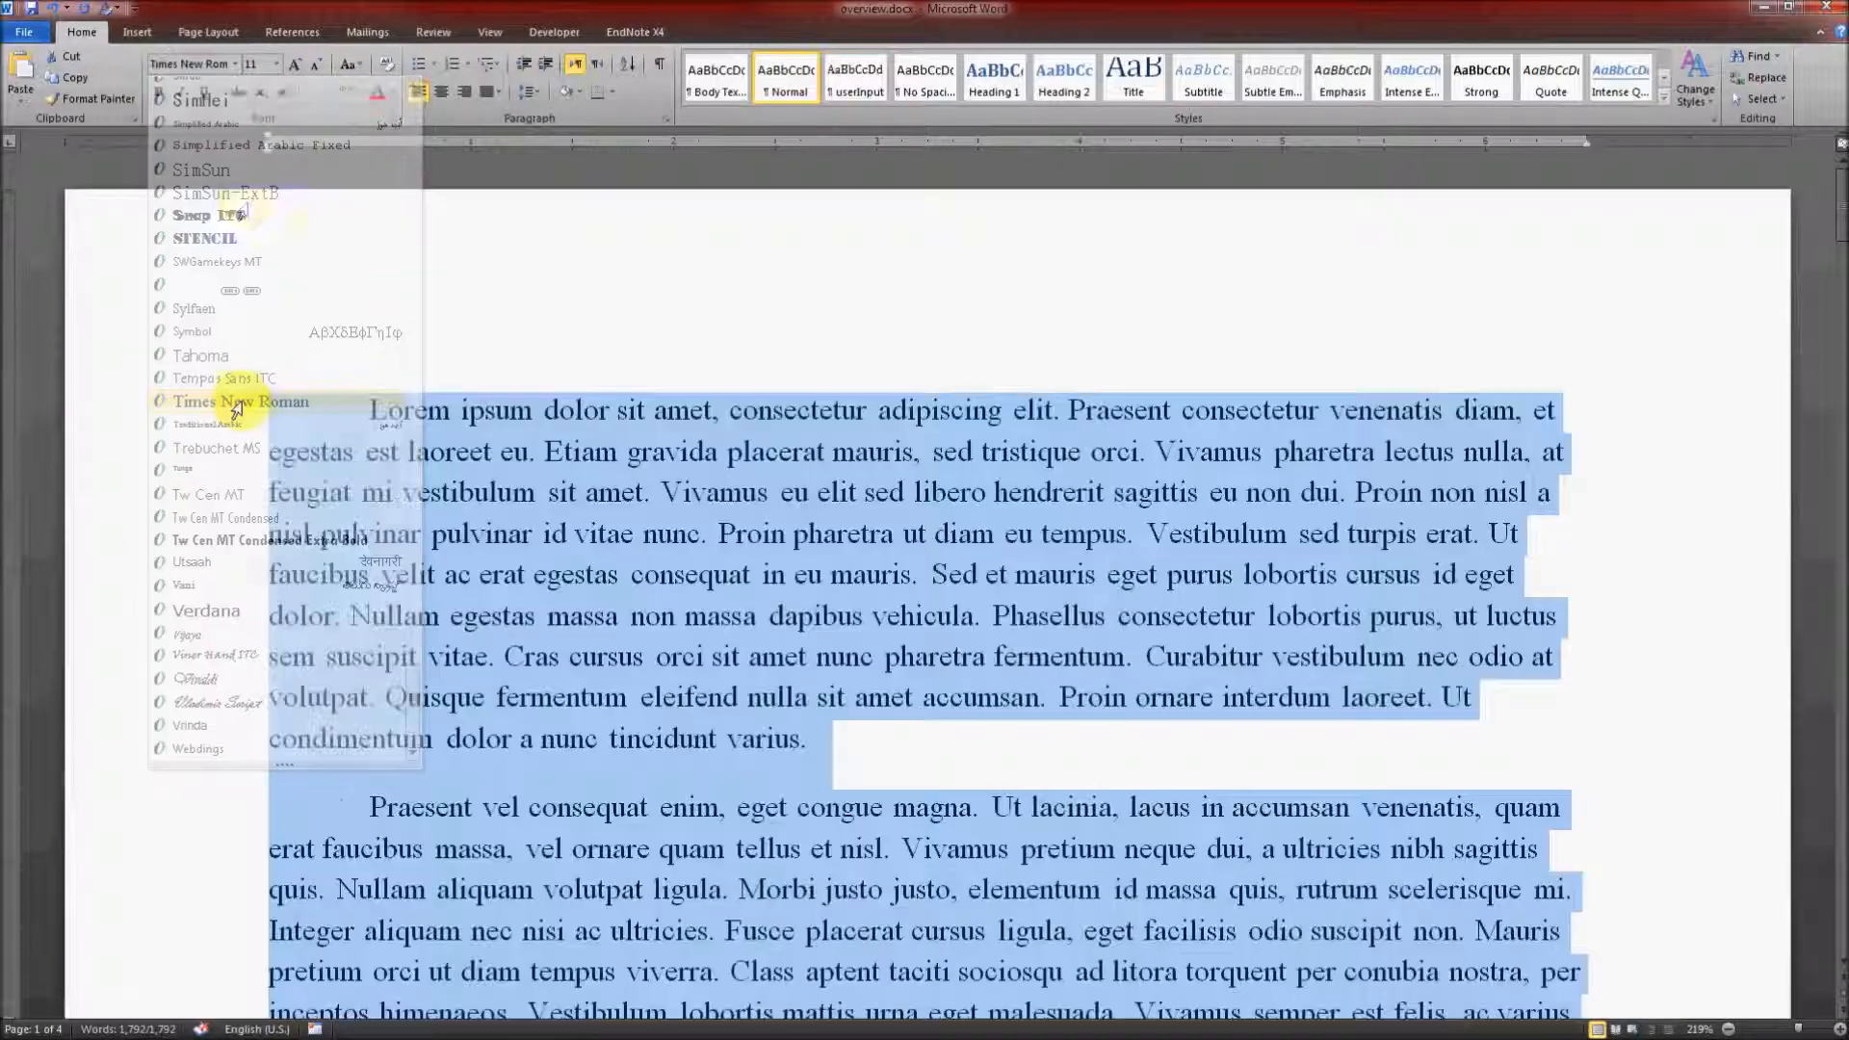
{"action": "left_click", "coordinate": [277, 65]}
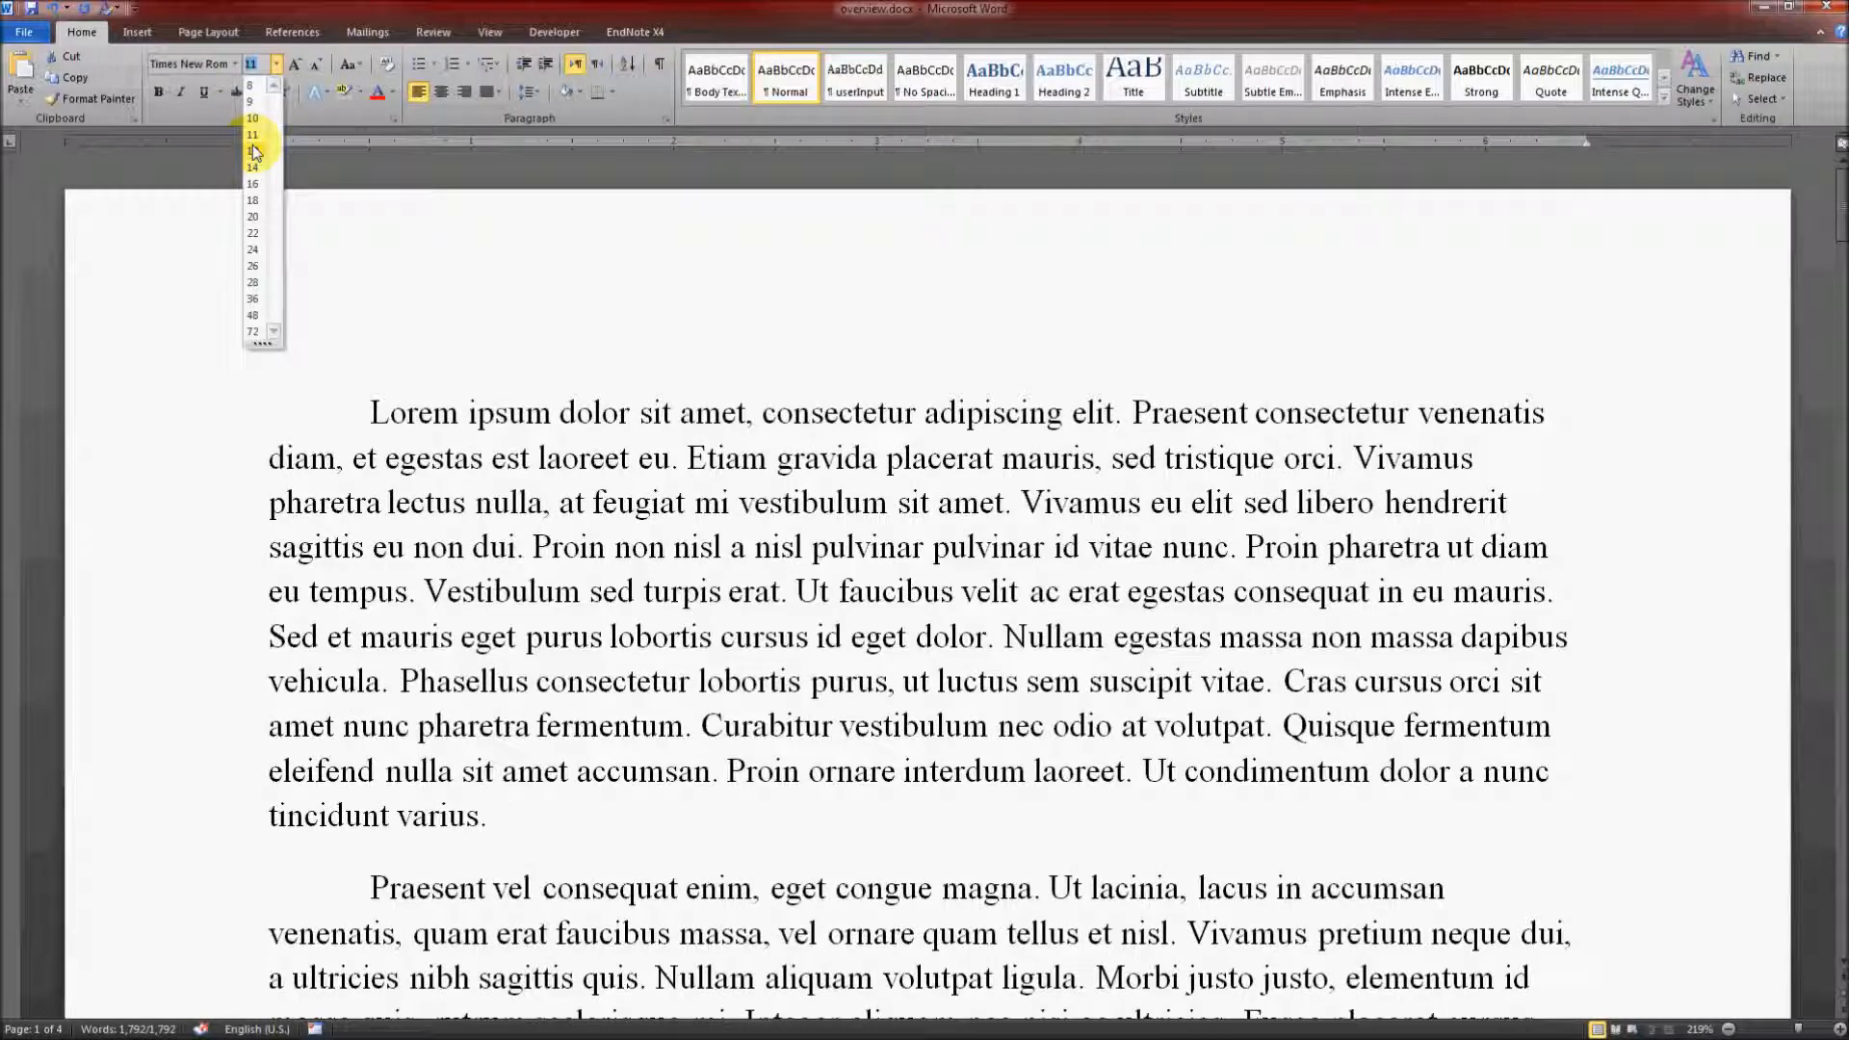
{"action": "left_click", "coordinate": [254, 150]}
{"action": "left_click", "coordinate": [722, 724]}
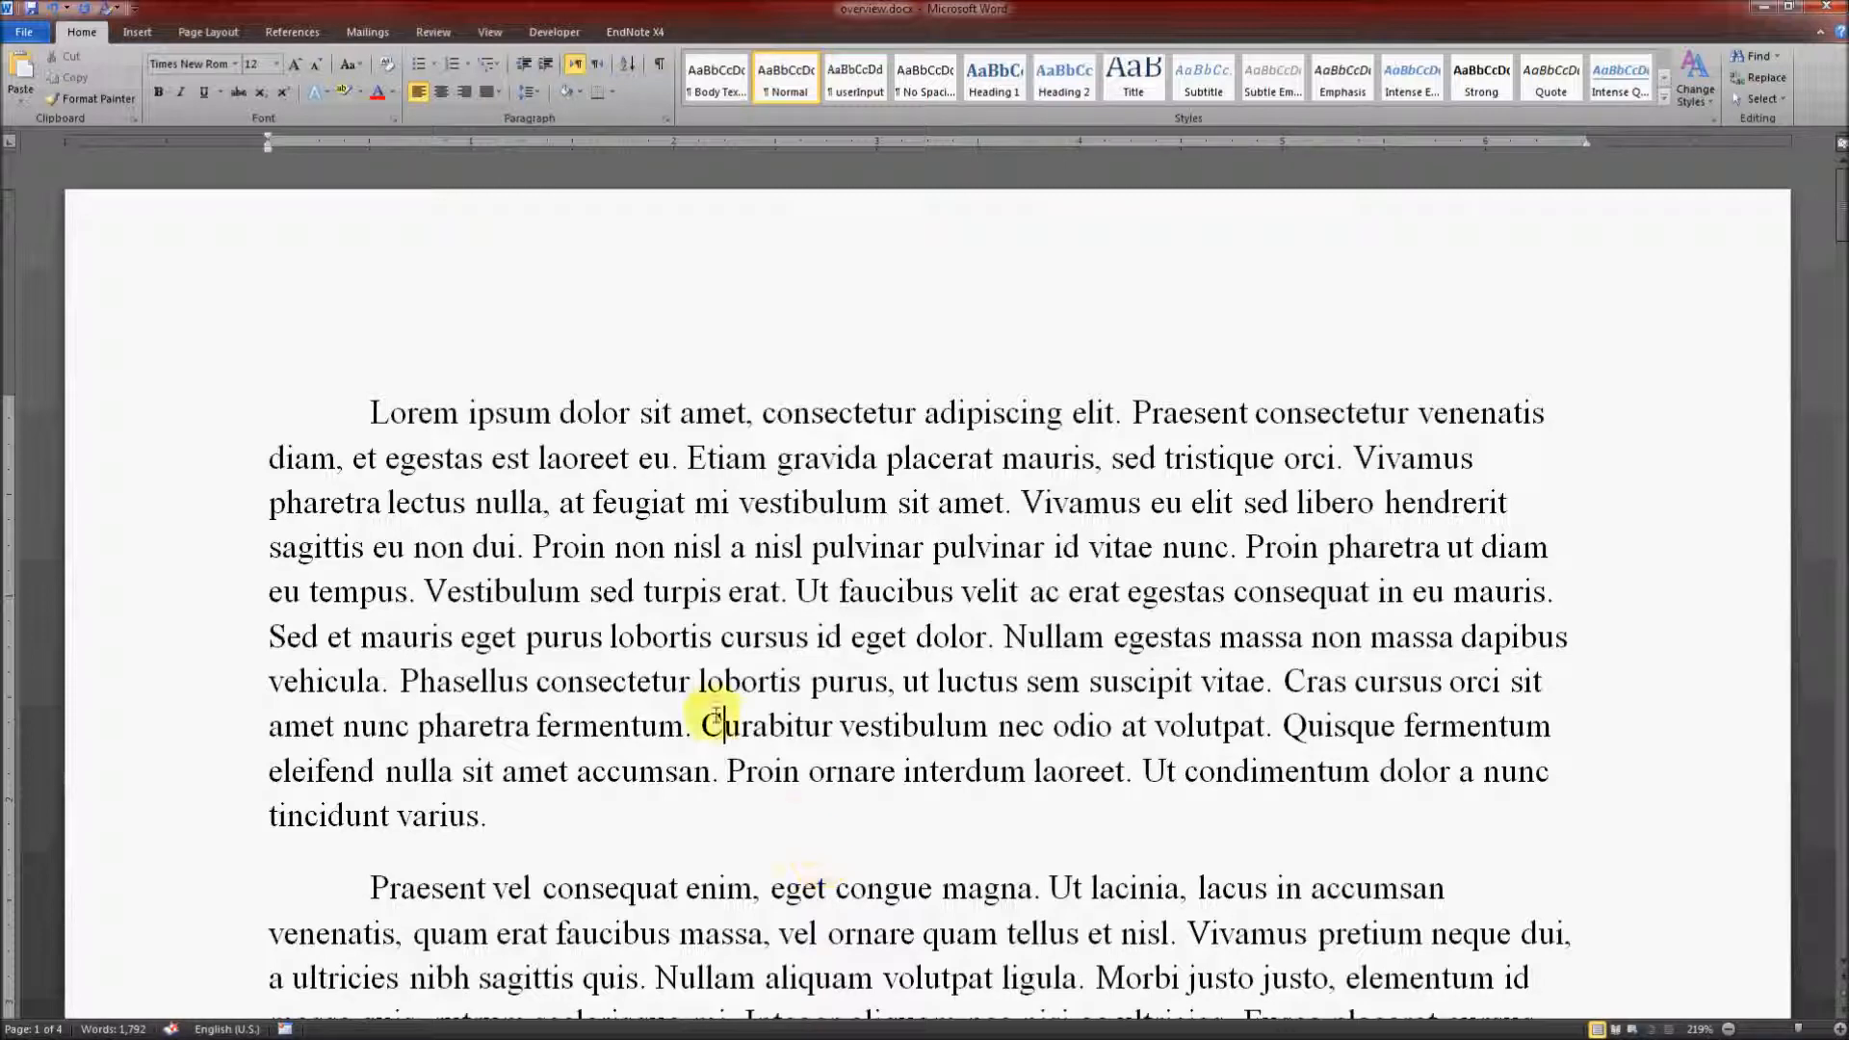
Step: Set the line spacing of the entire document to 2.0
{"action": "left_click", "coordinate": [620, 645]}
{"action": "key", "text": "ctrl+a"}
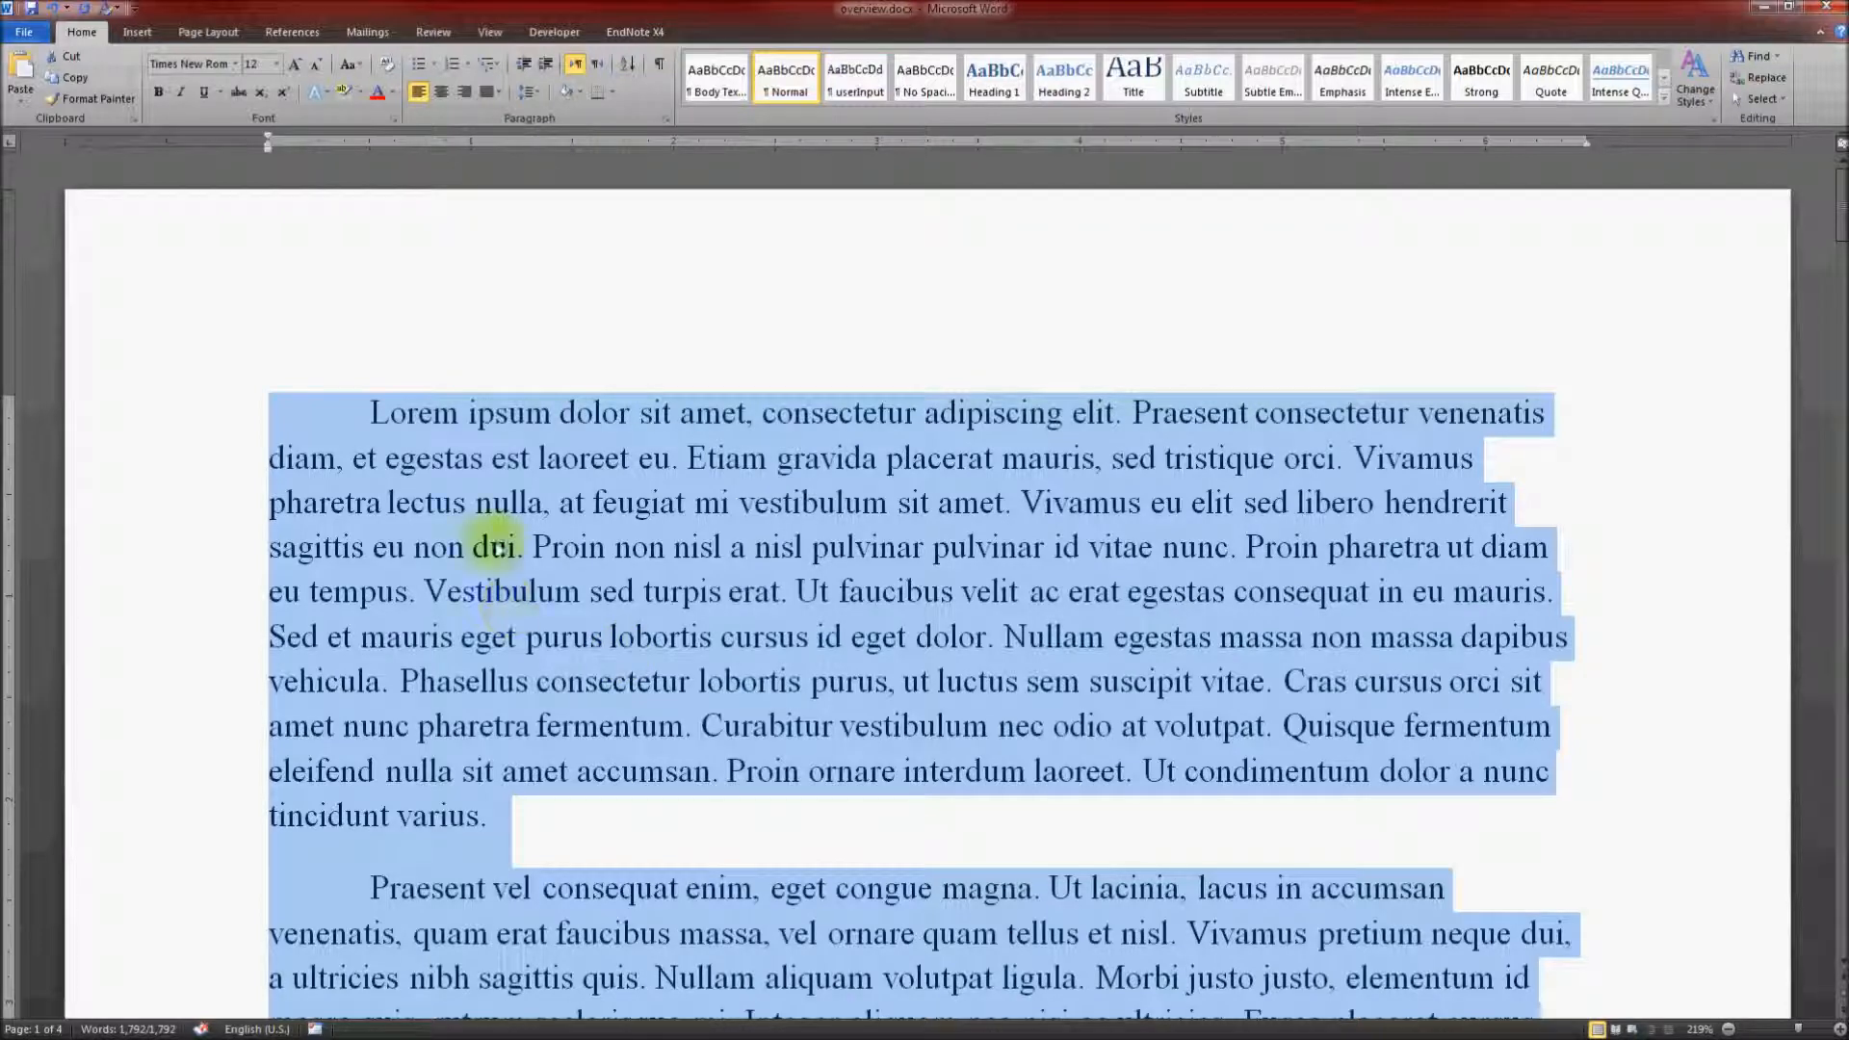
{"action": "left_click", "coordinate": [535, 97]}
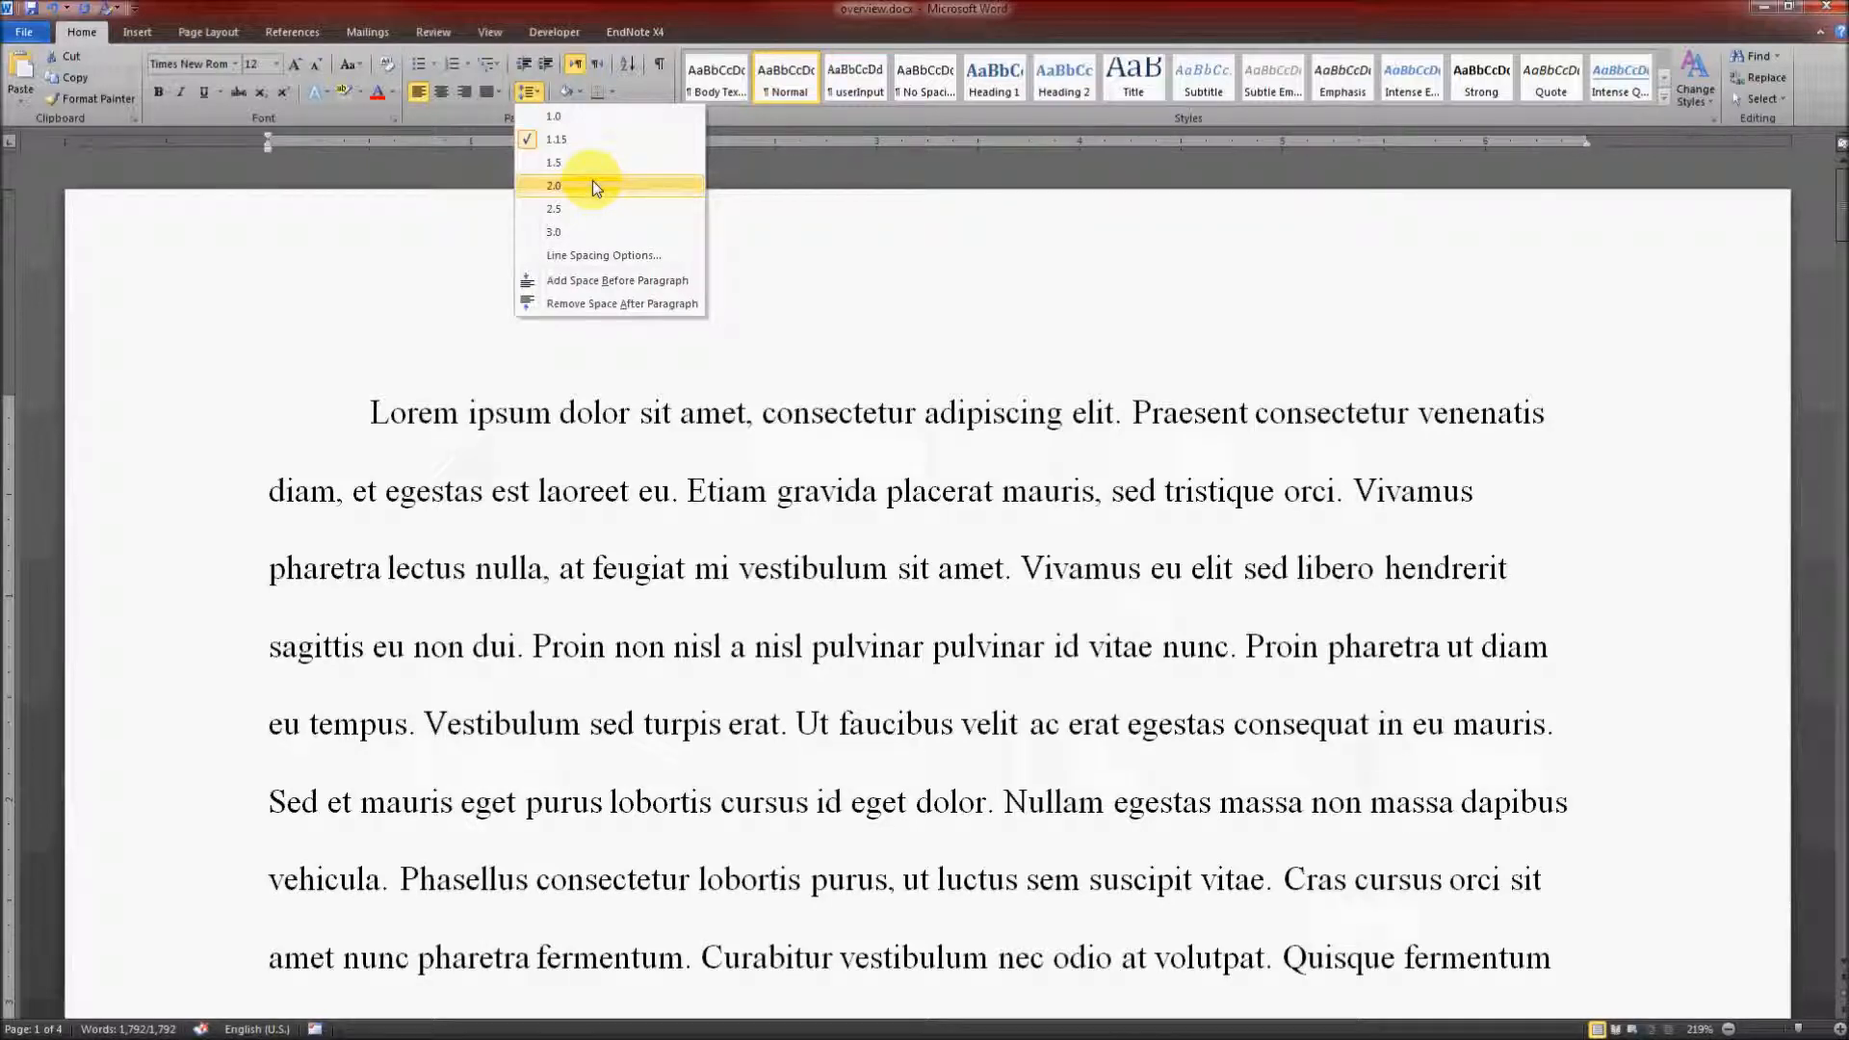
{"action": "left_click", "coordinate": [592, 186]}
{"action": "left_click", "coordinate": [718, 698]}
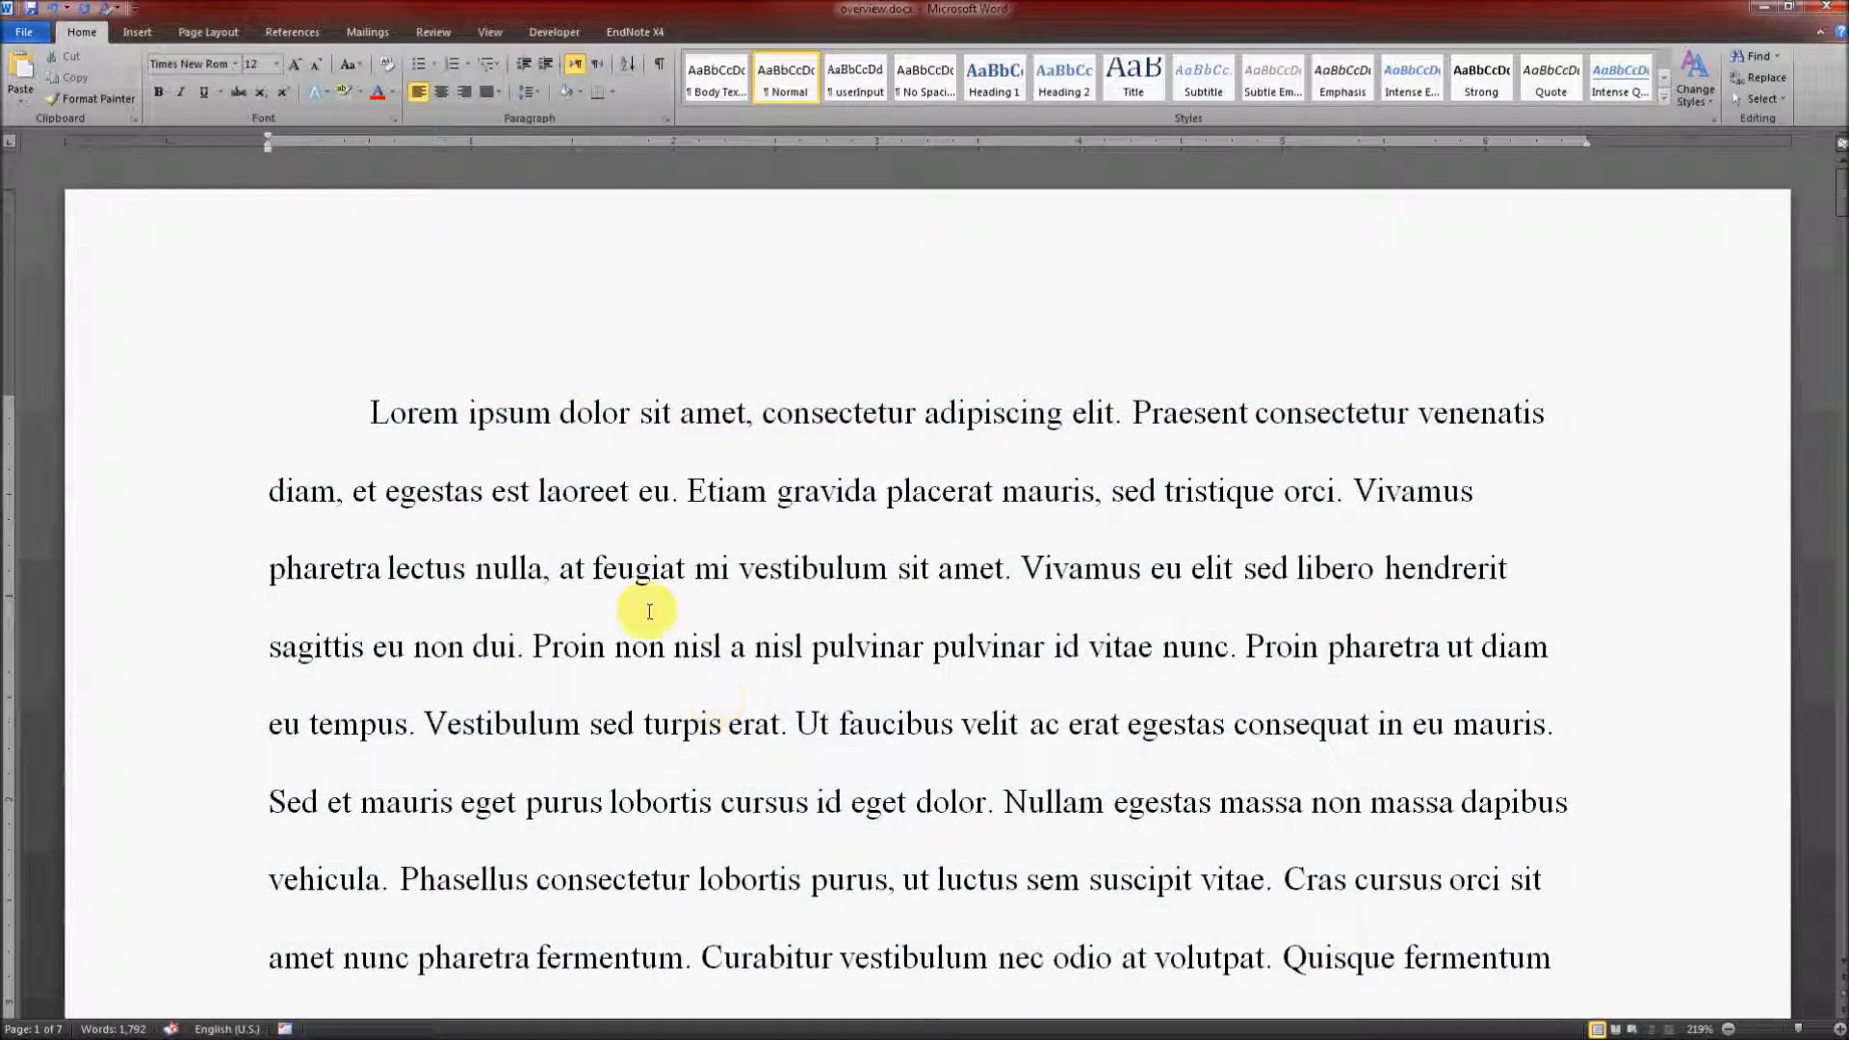
{"action": "scroll", "coordinate": [840, 704], "scroll_direction": "down", "scroll_amount": 10}
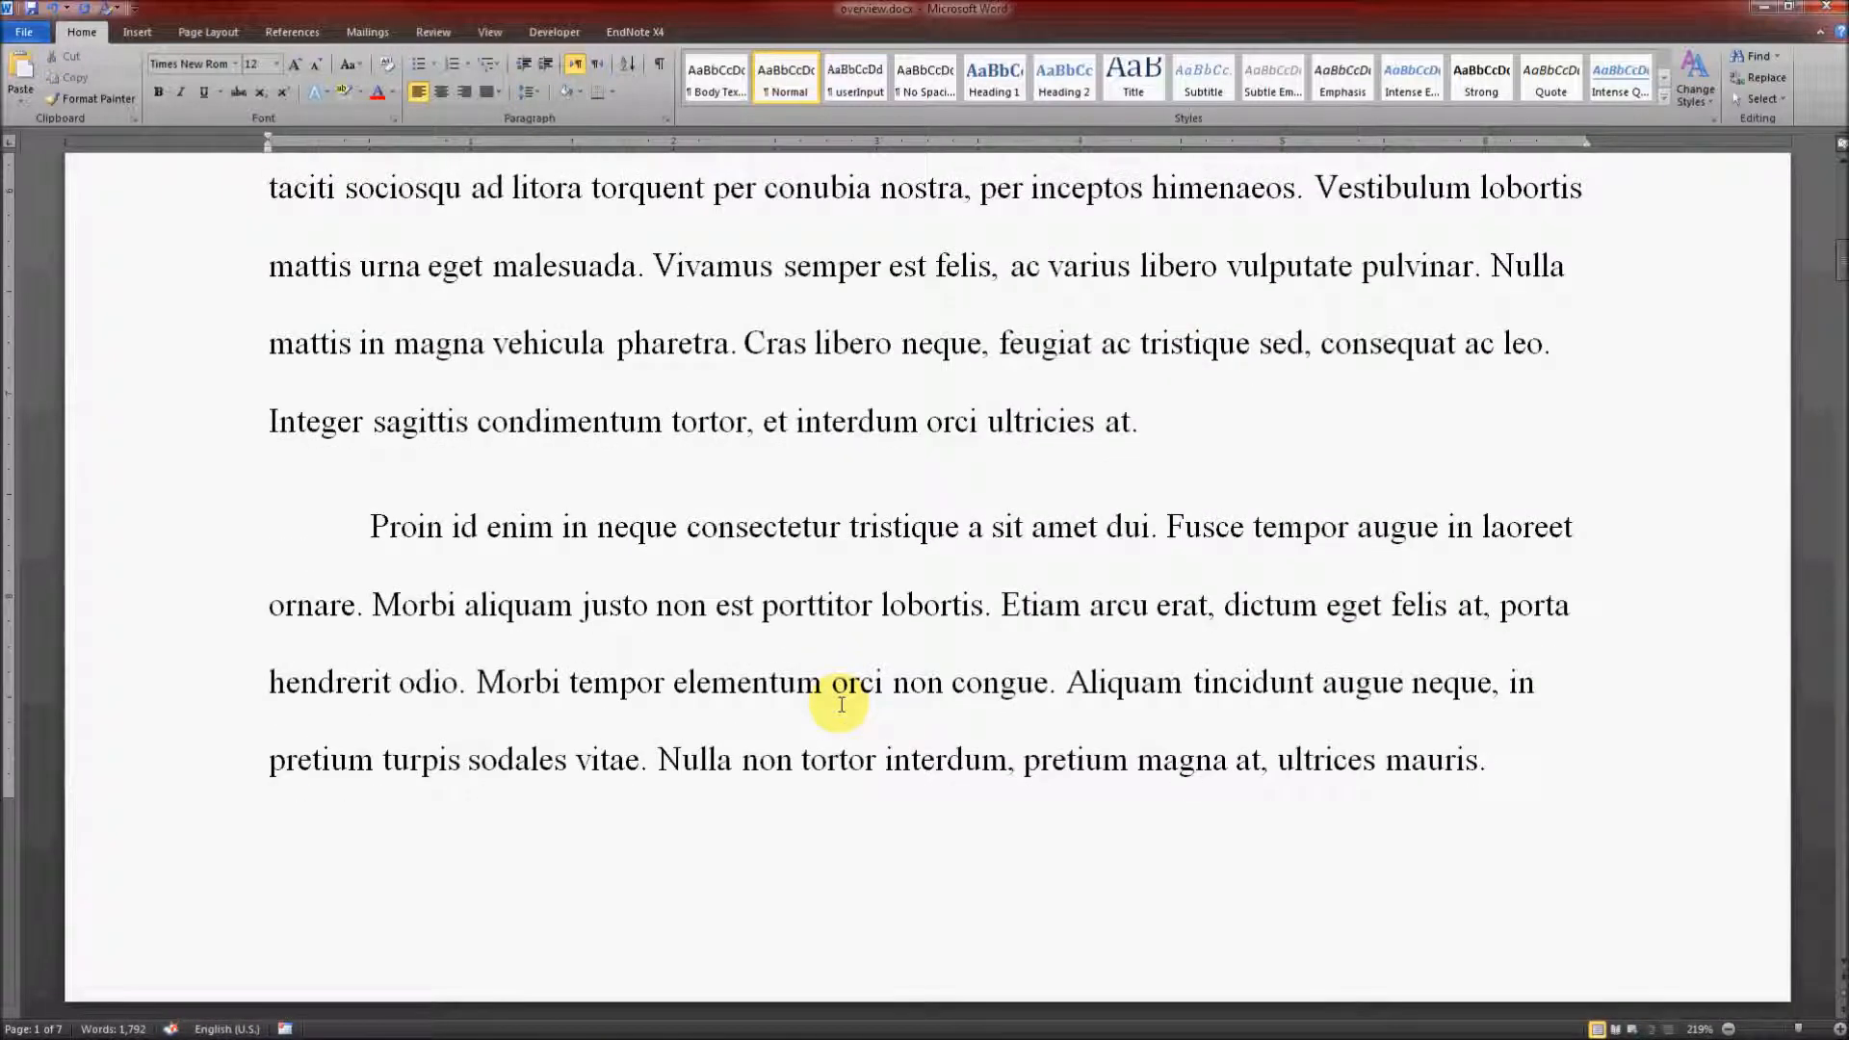
{"action": "scroll", "coordinate": [840, 704], "scroll_direction": "down", "scroll_amount": 5}
{"action": "scroll", "coordinate": [841, 704], "scroll_direction": "up", "scroll_amount": 15}
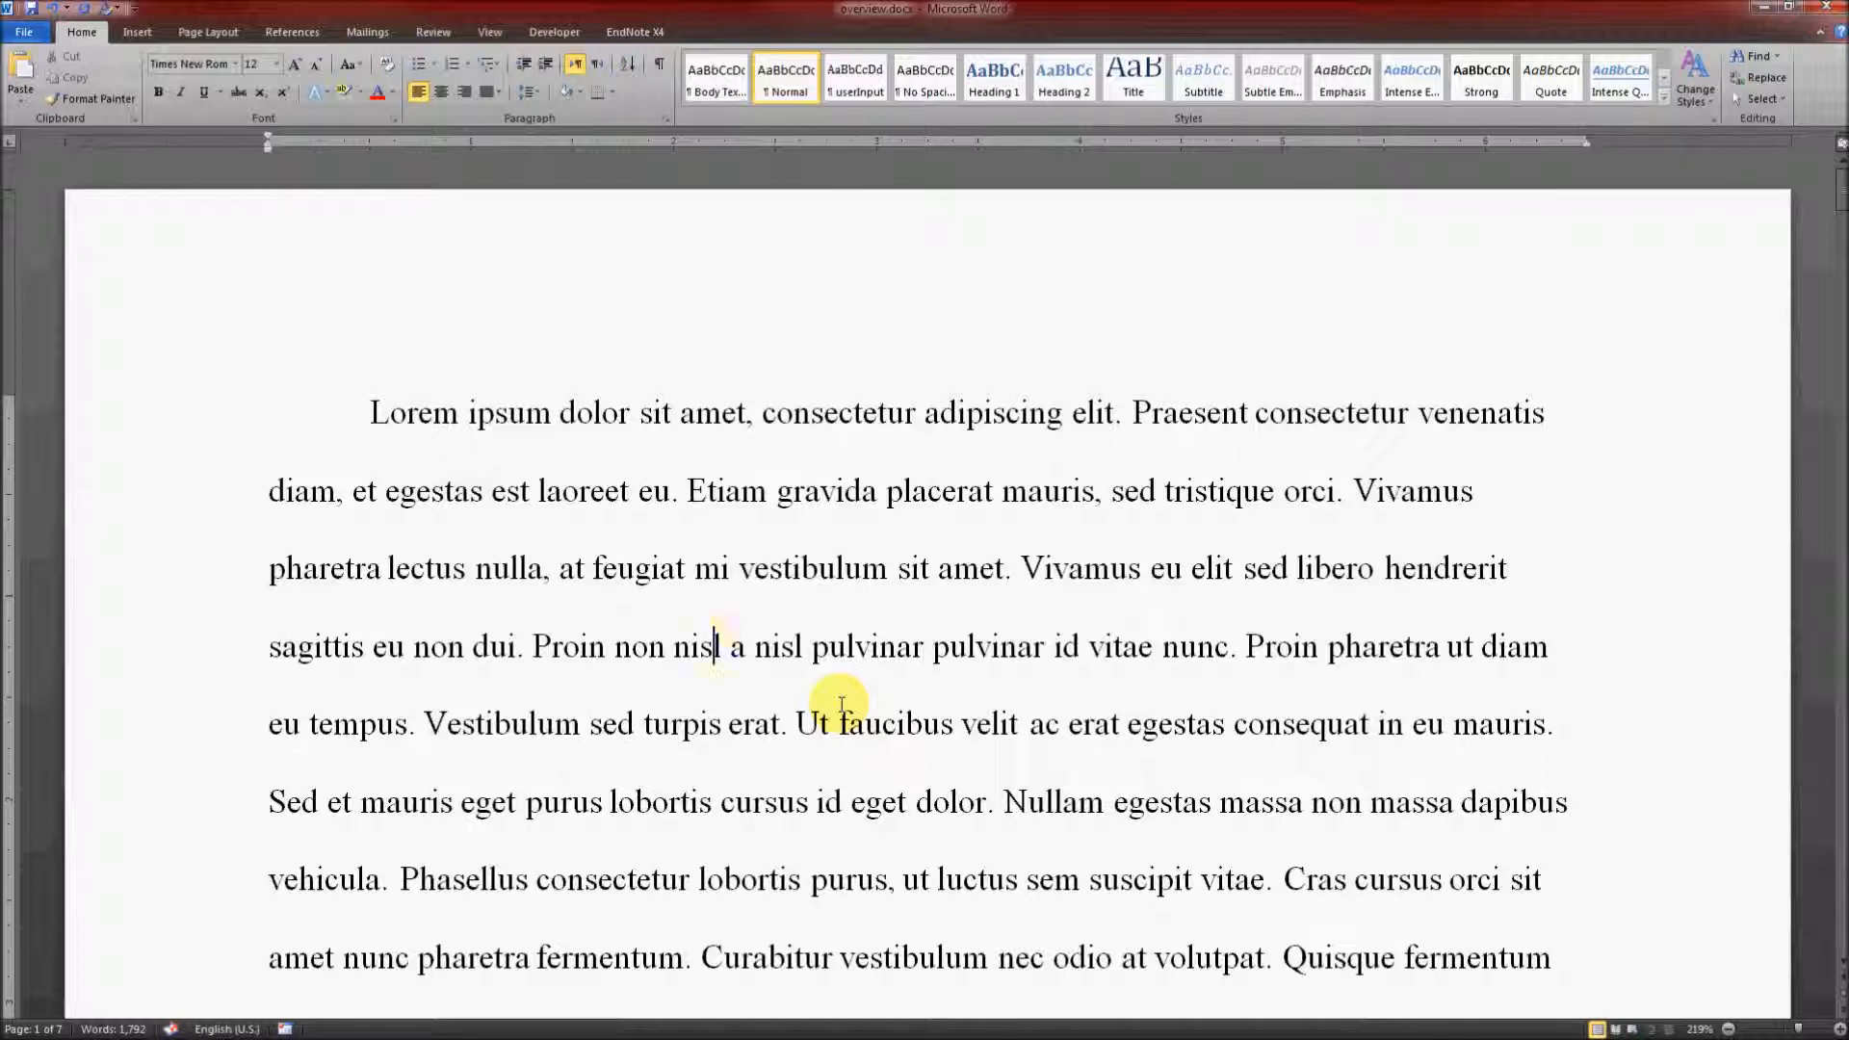
Step: Check in the custom margin settings that all four page margins are 1" for the whole document, and accept them
{"action": "left_click", "coordinate": [191, 38]}
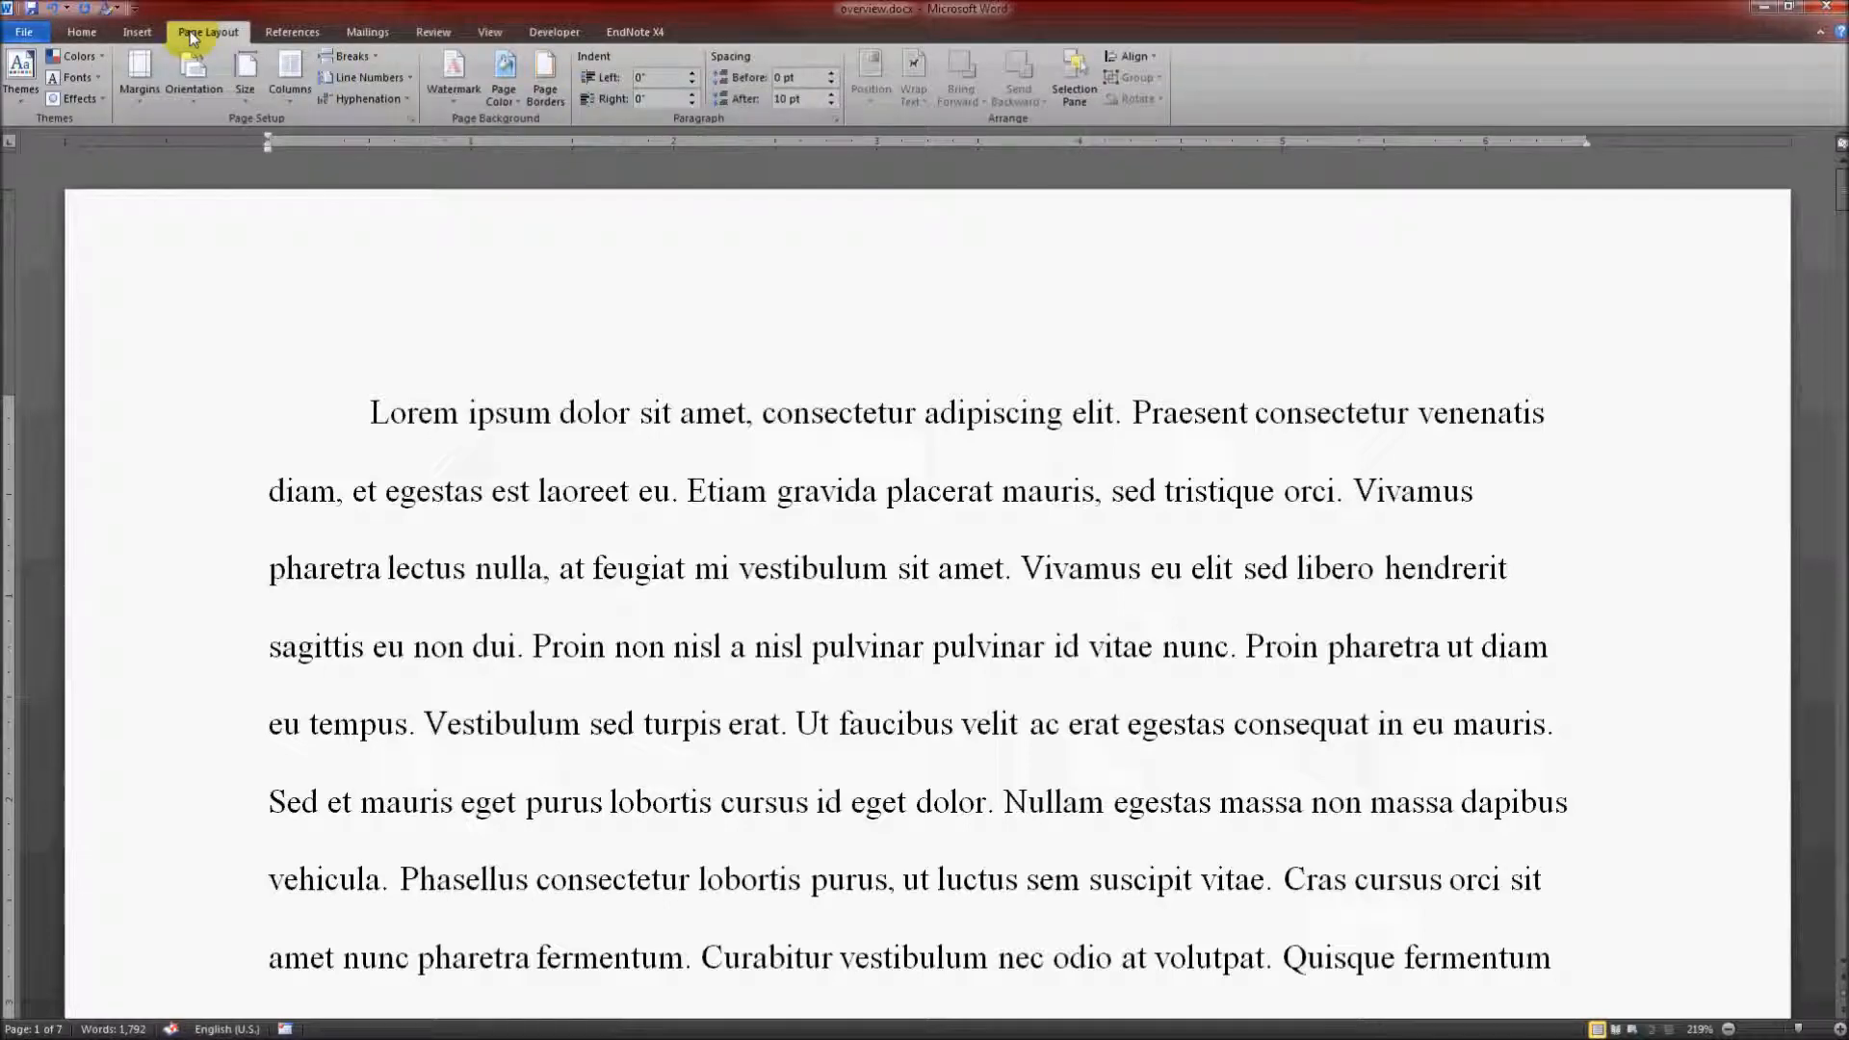
{"action": "left_click", "coordinate": [150, 74]}
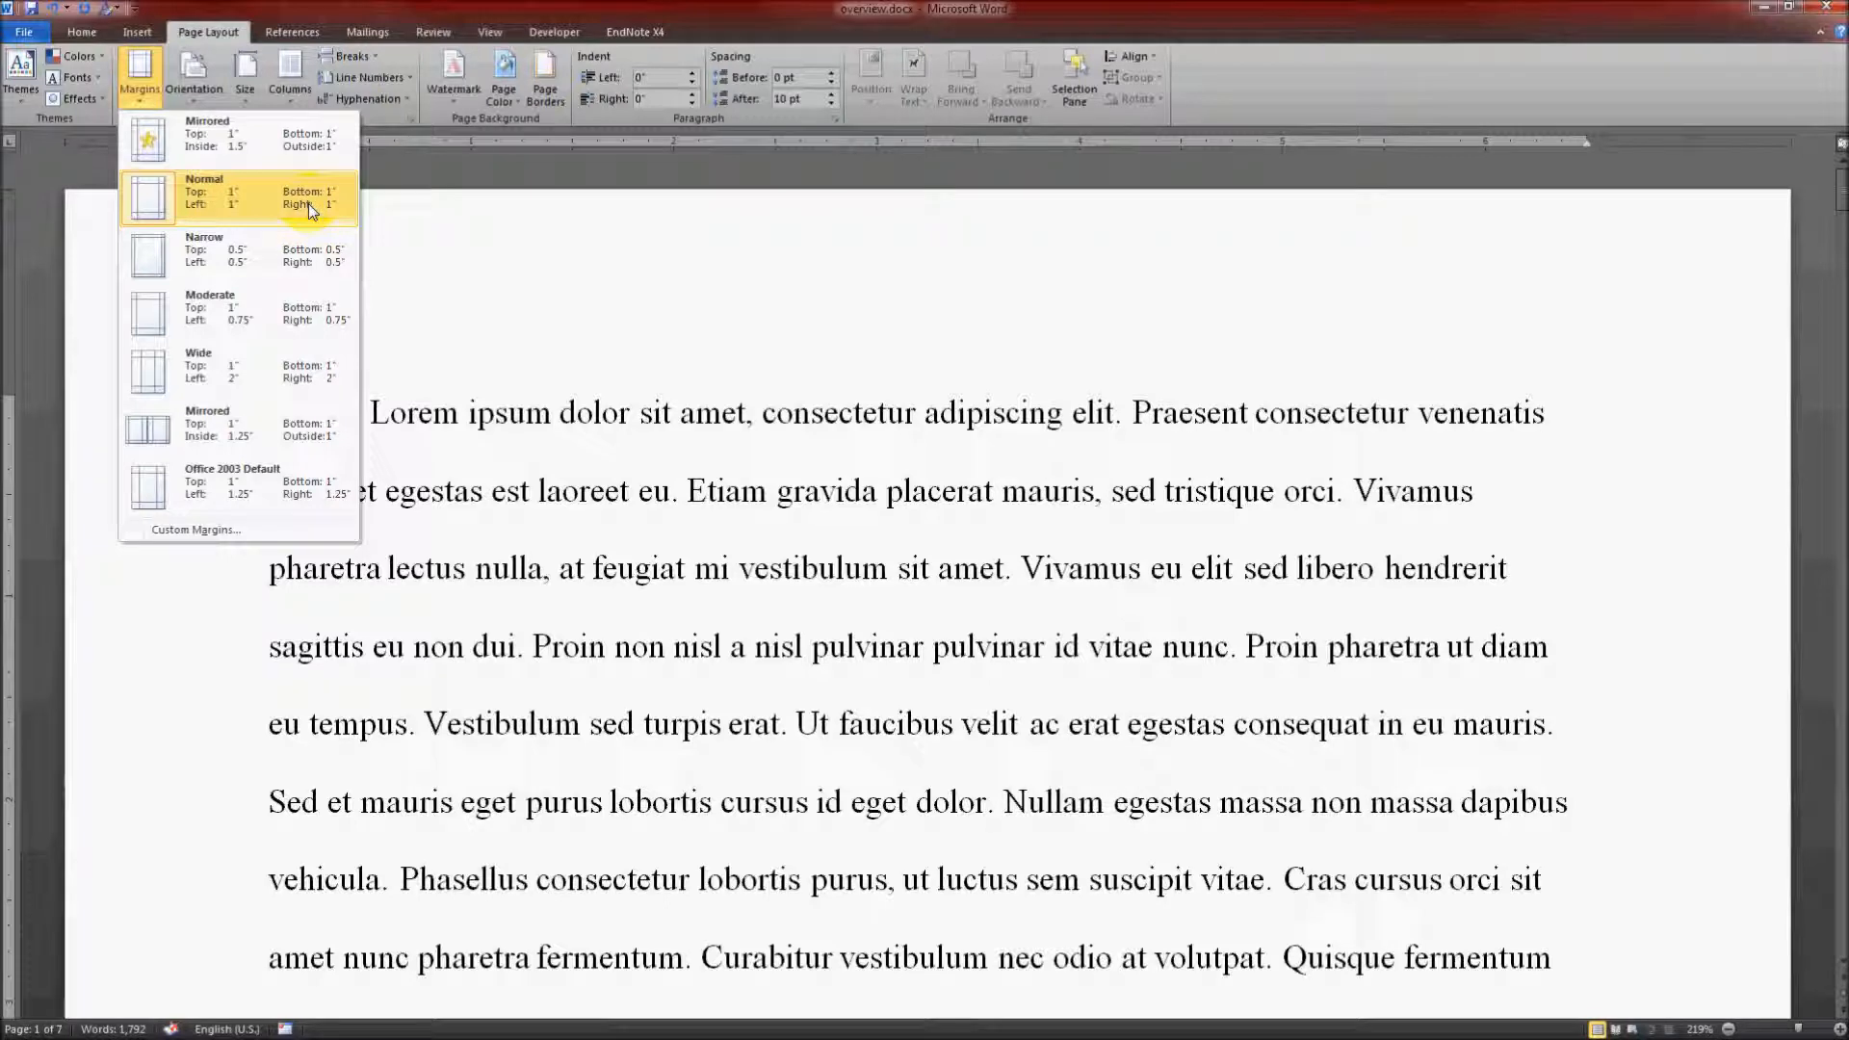
{"action": "left_click", "coordinate": [210, 532]}
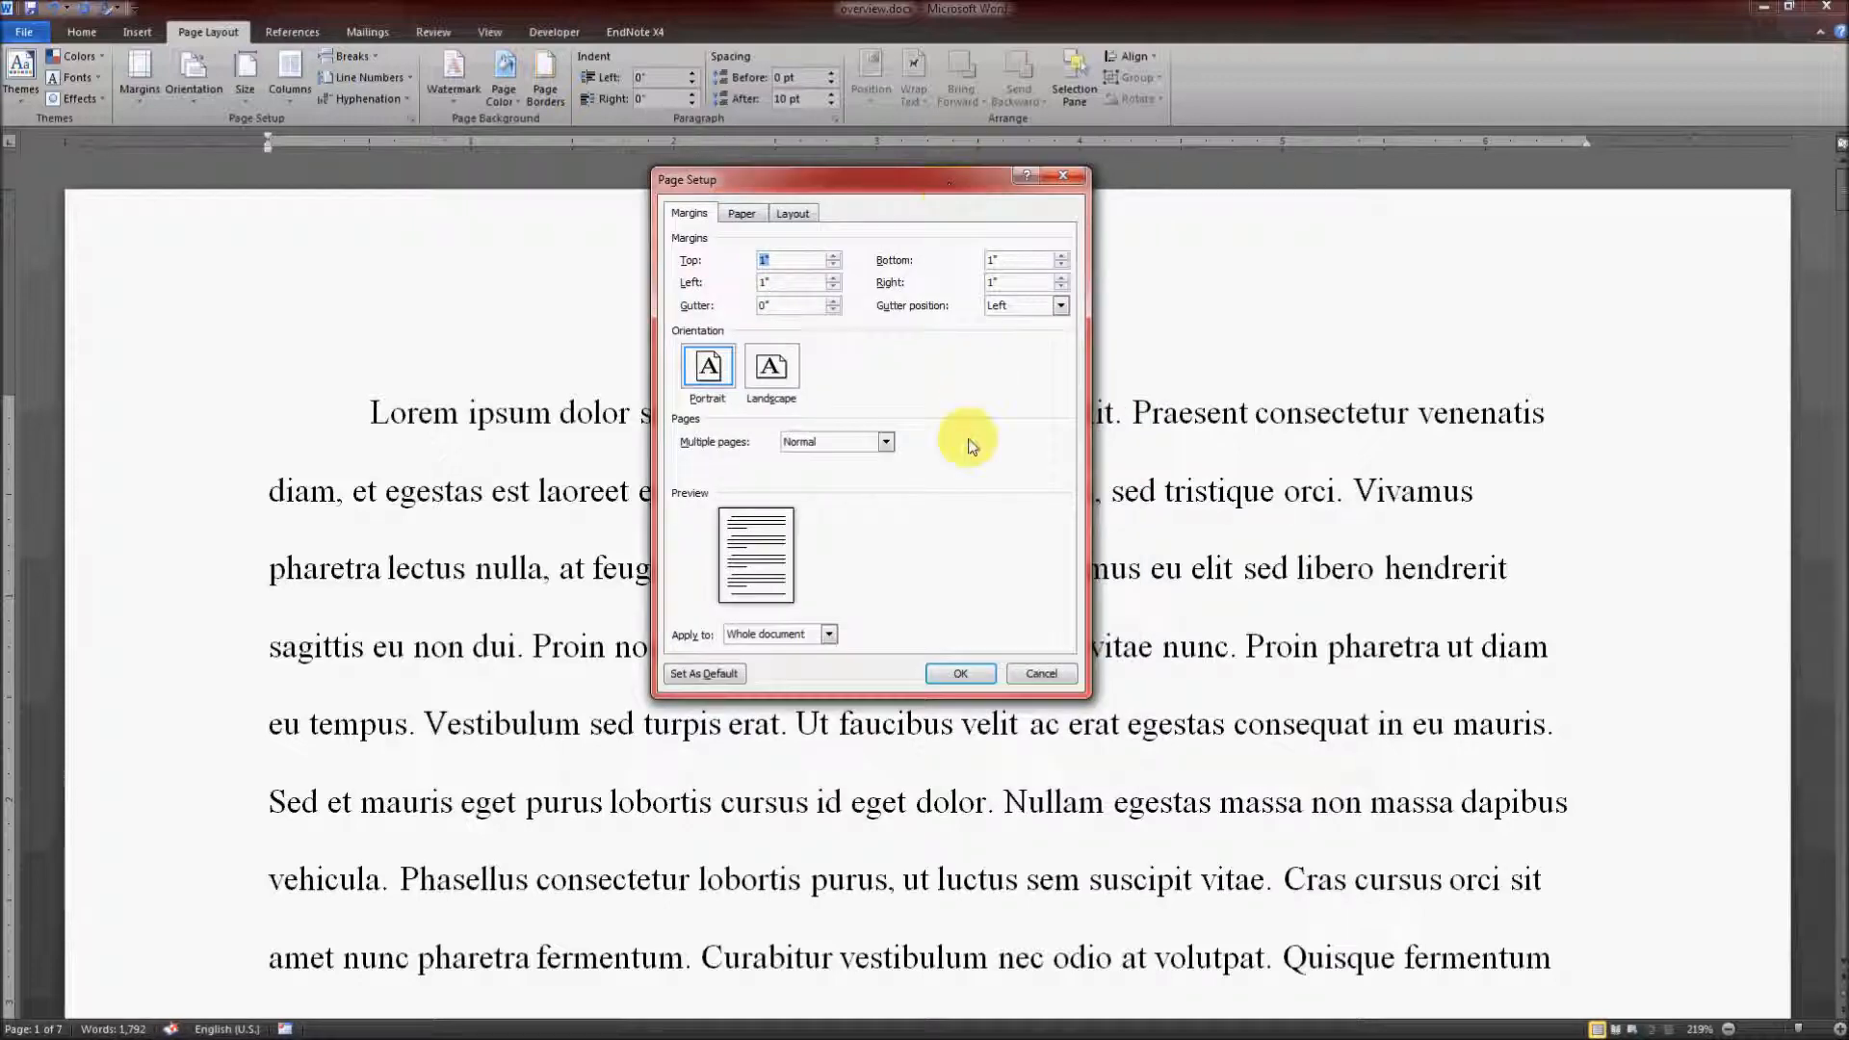
{"action": "left_click", "coordinate": [795, 286]}
{"action": "left_click", "coordinate": [1014, 280]}
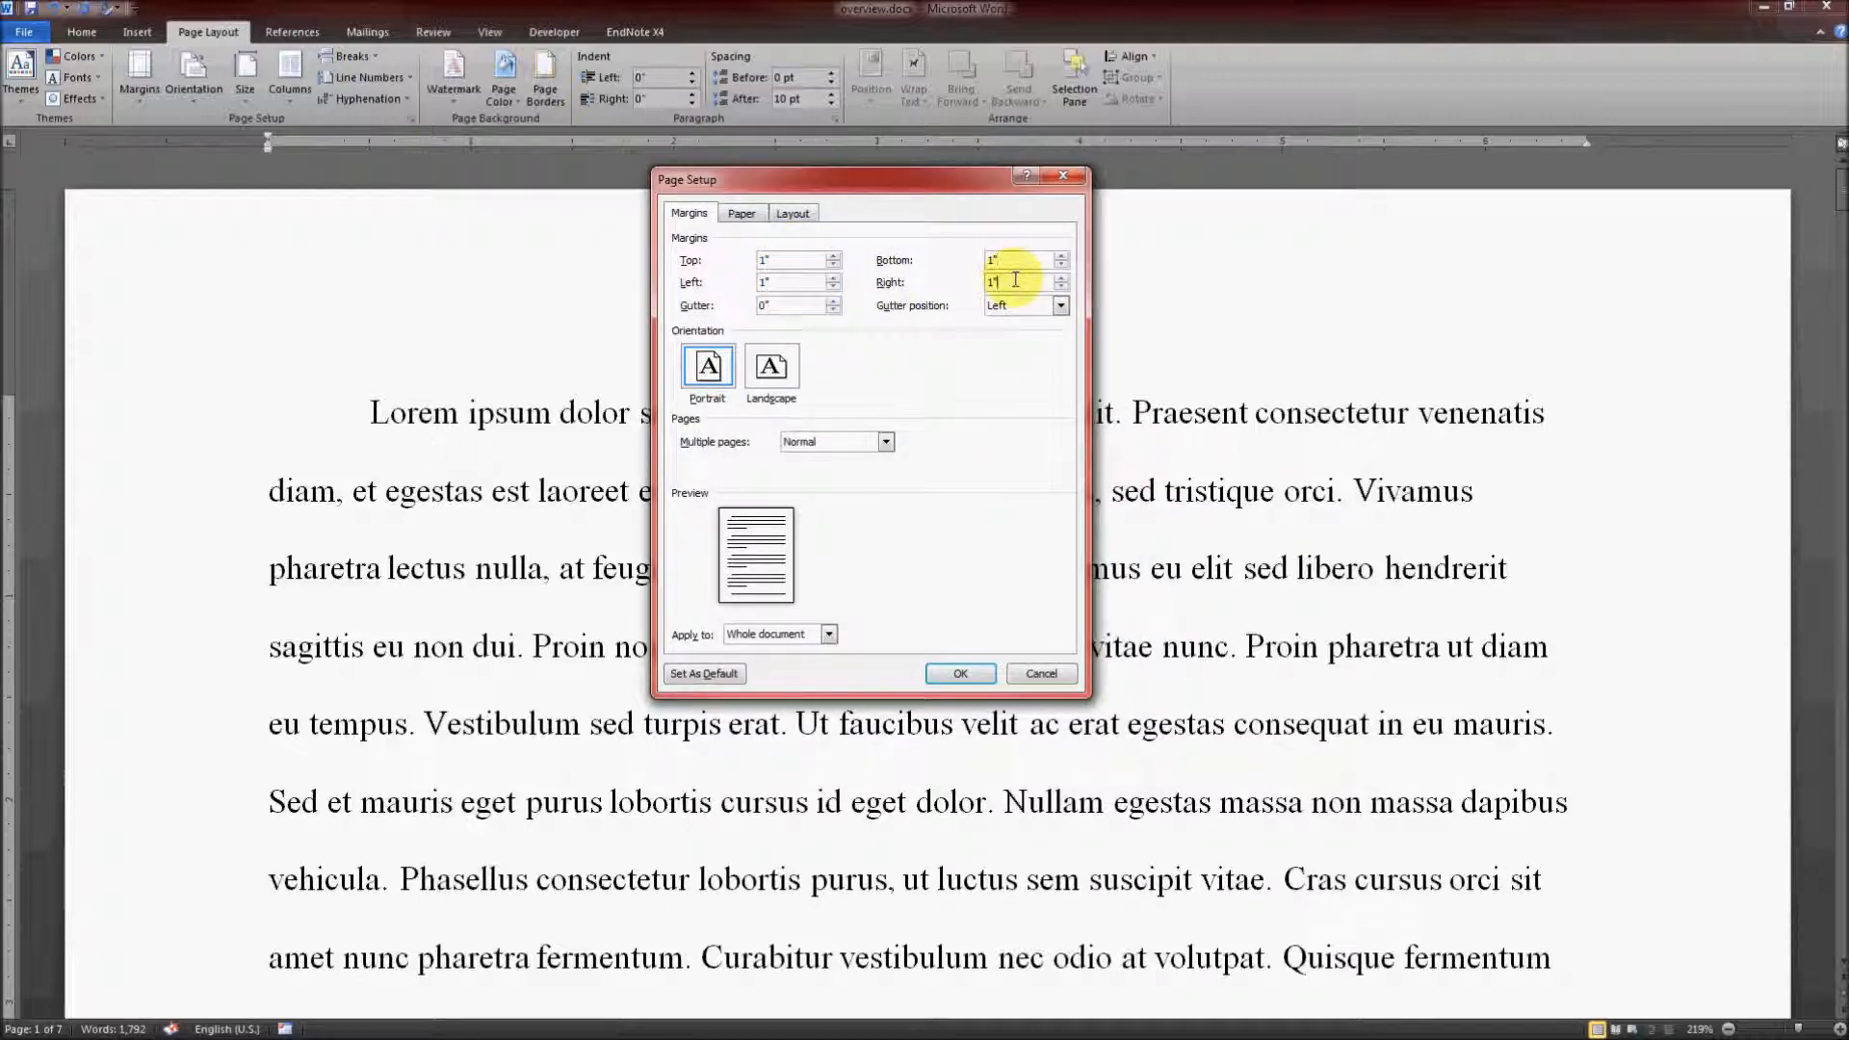
{"action": "left_click", "coordinate": [960, 673]}
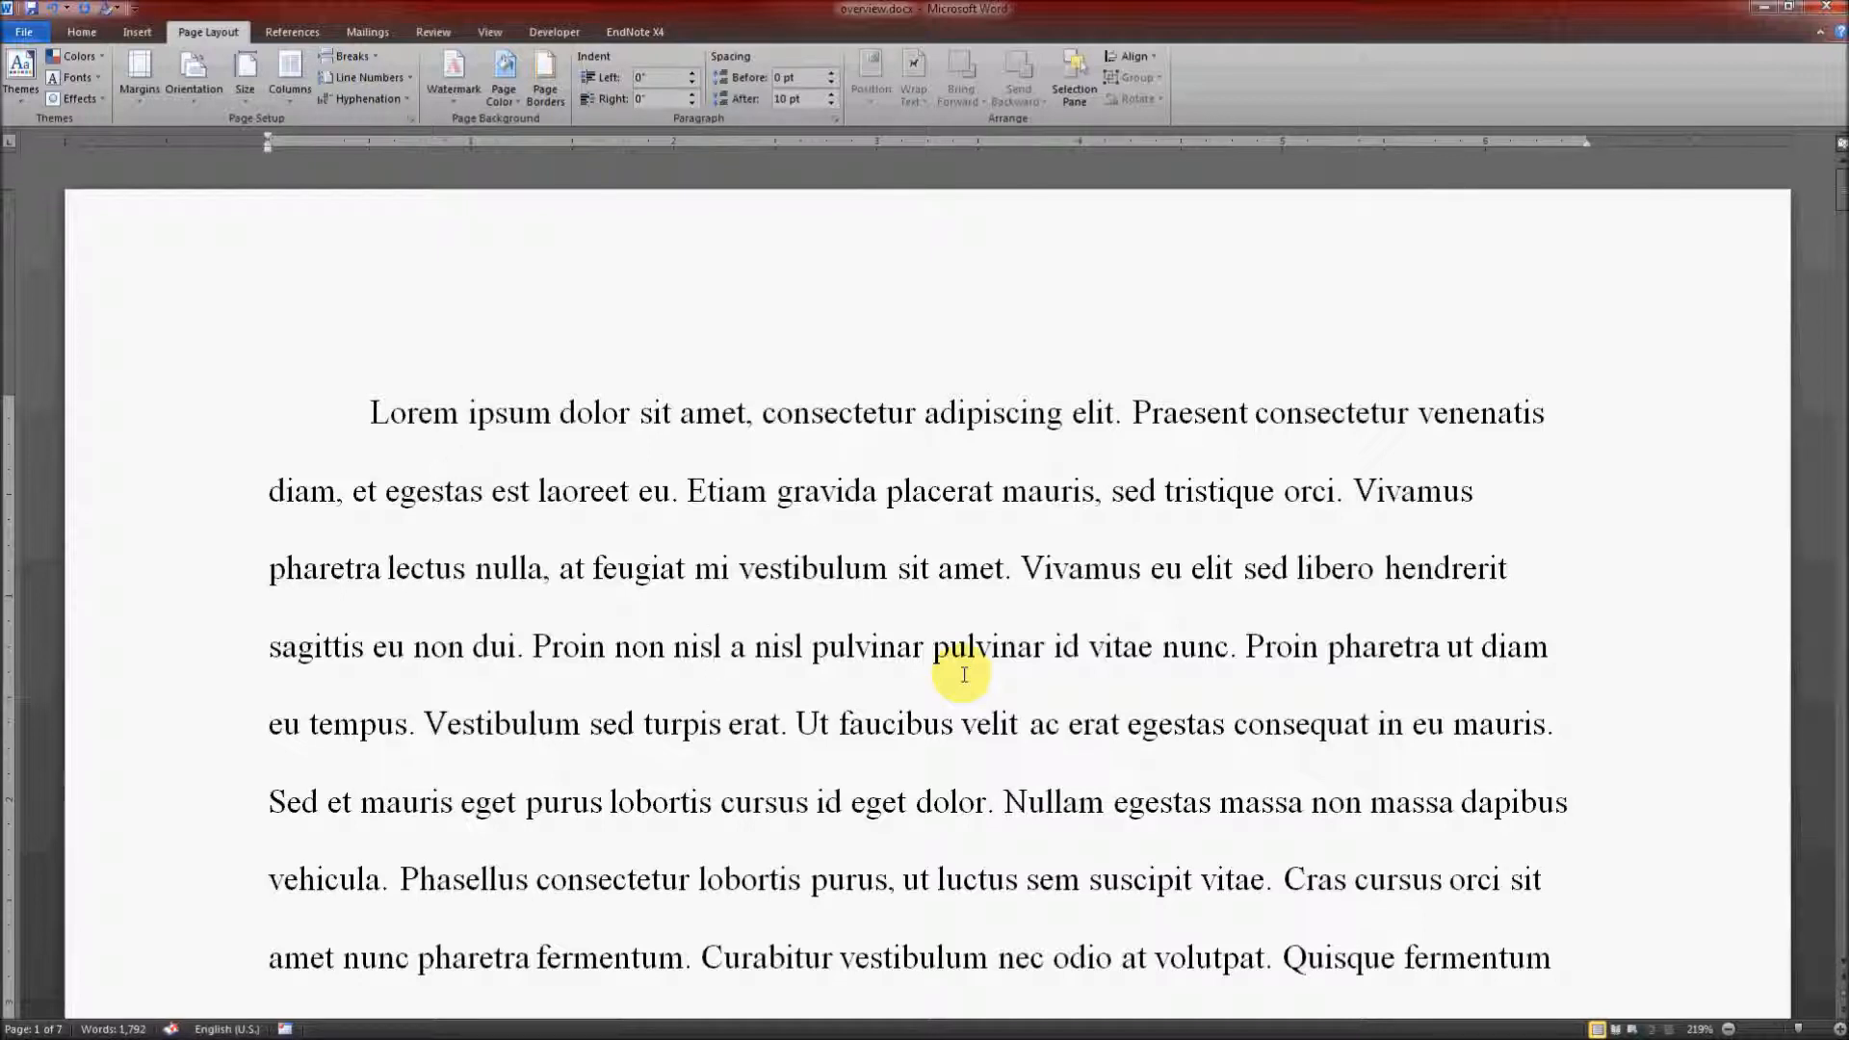
Step: Insert a page break before the first paragraph to create a blank page at the start of the document
{"action": "left_click", "coordinate": [258, 399]}
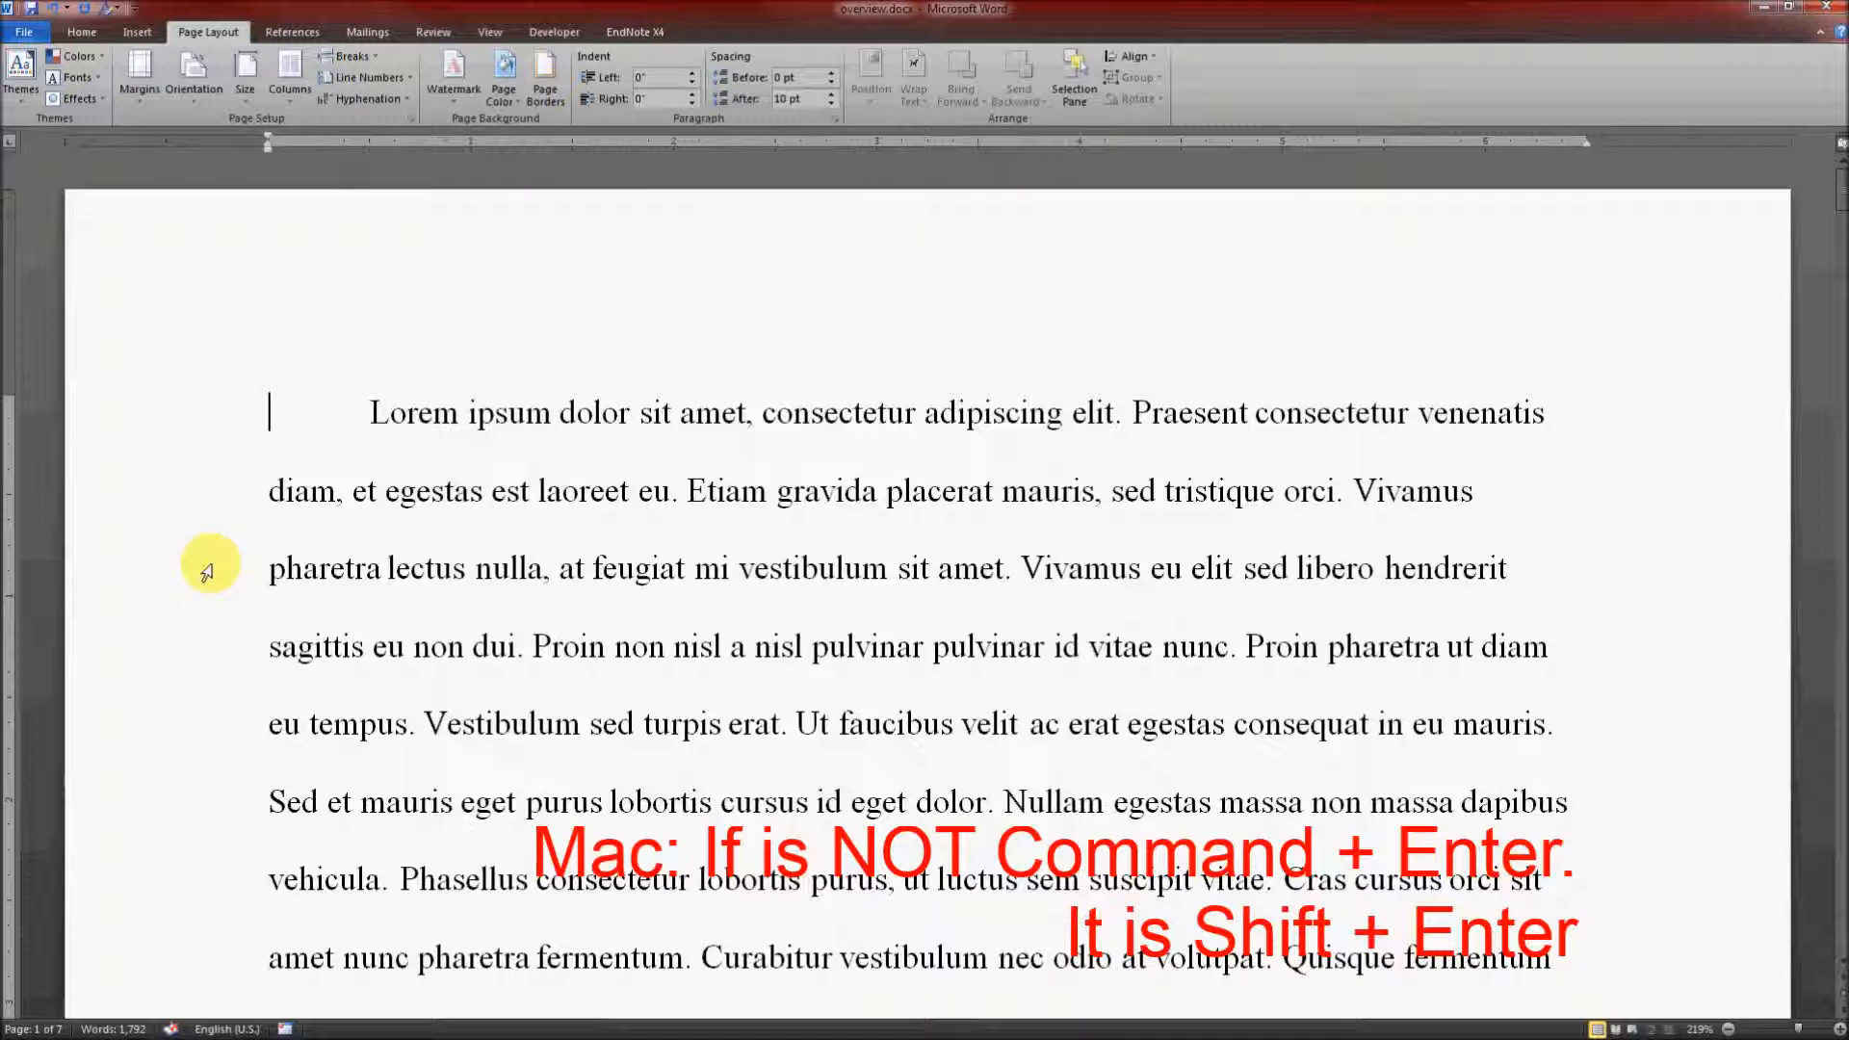
{"action": "key", "text": "ctrl+Return"}
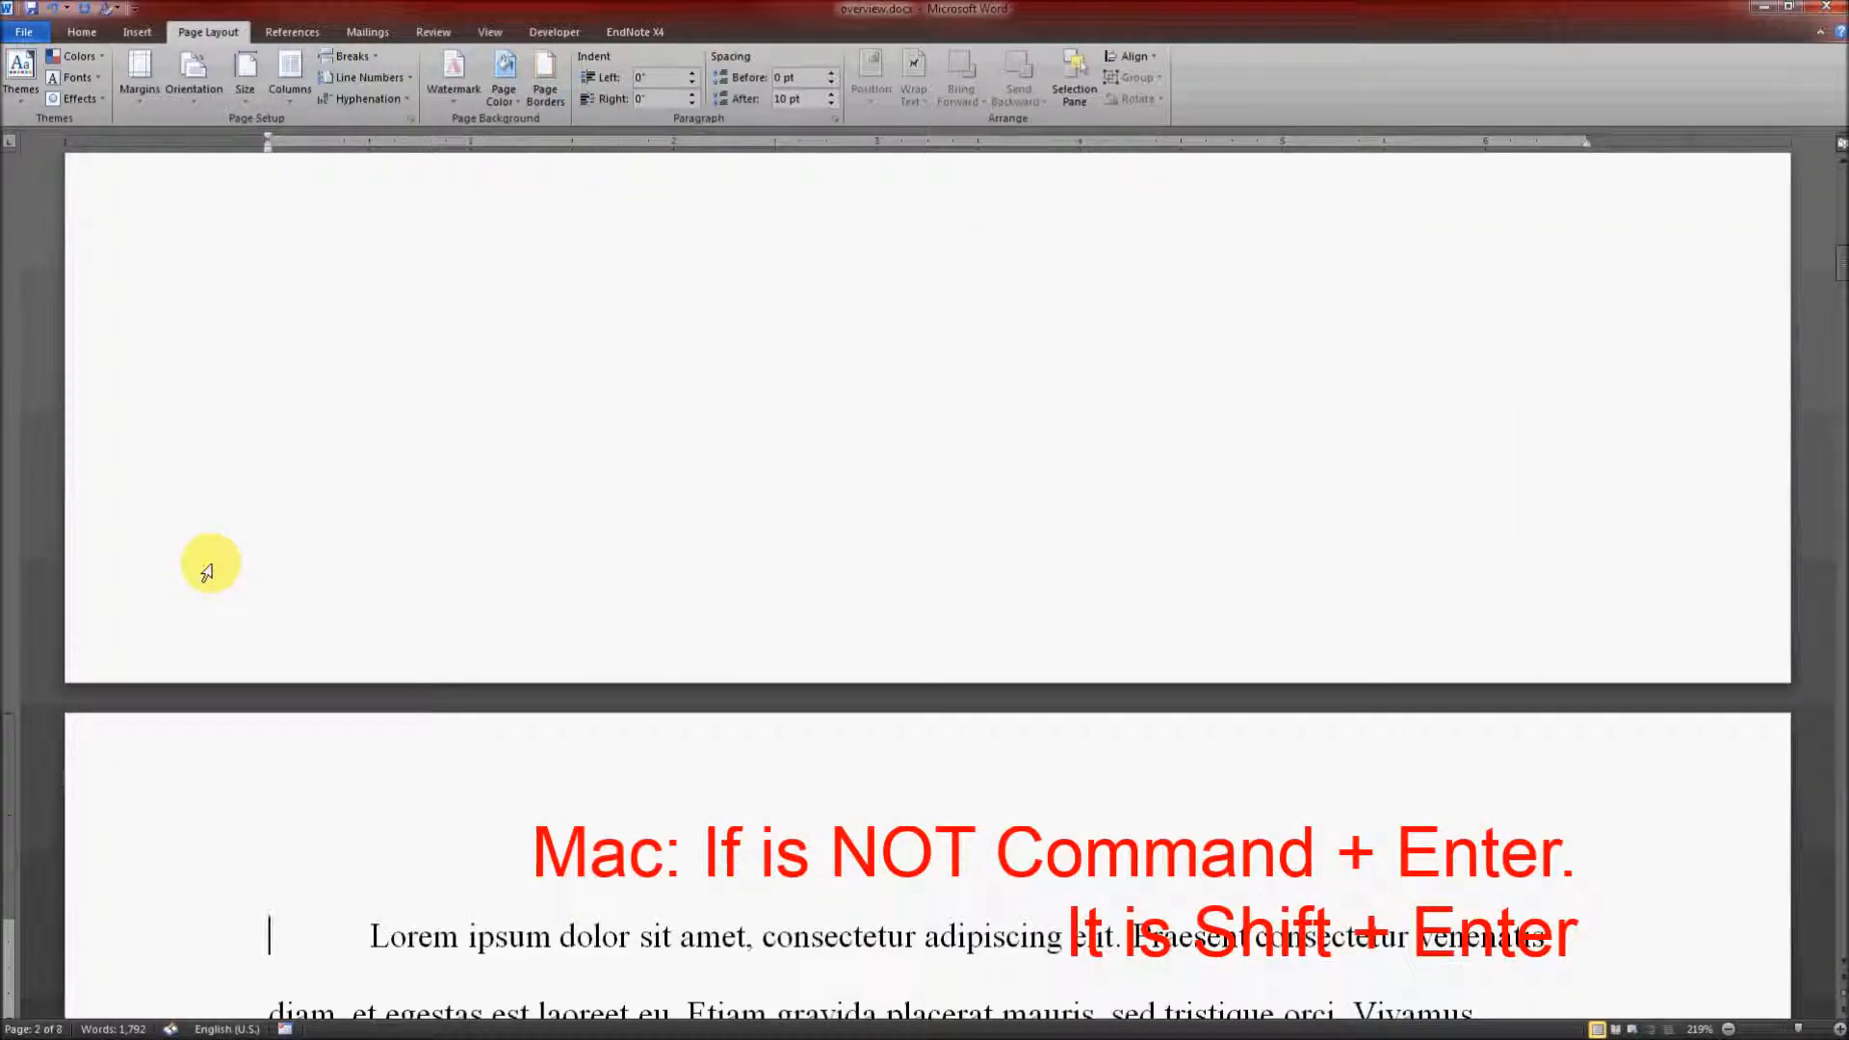
{"action": "scroll", "coordinate": [580, 591], "scroll_direction": "up", "scroll_amount": 10}
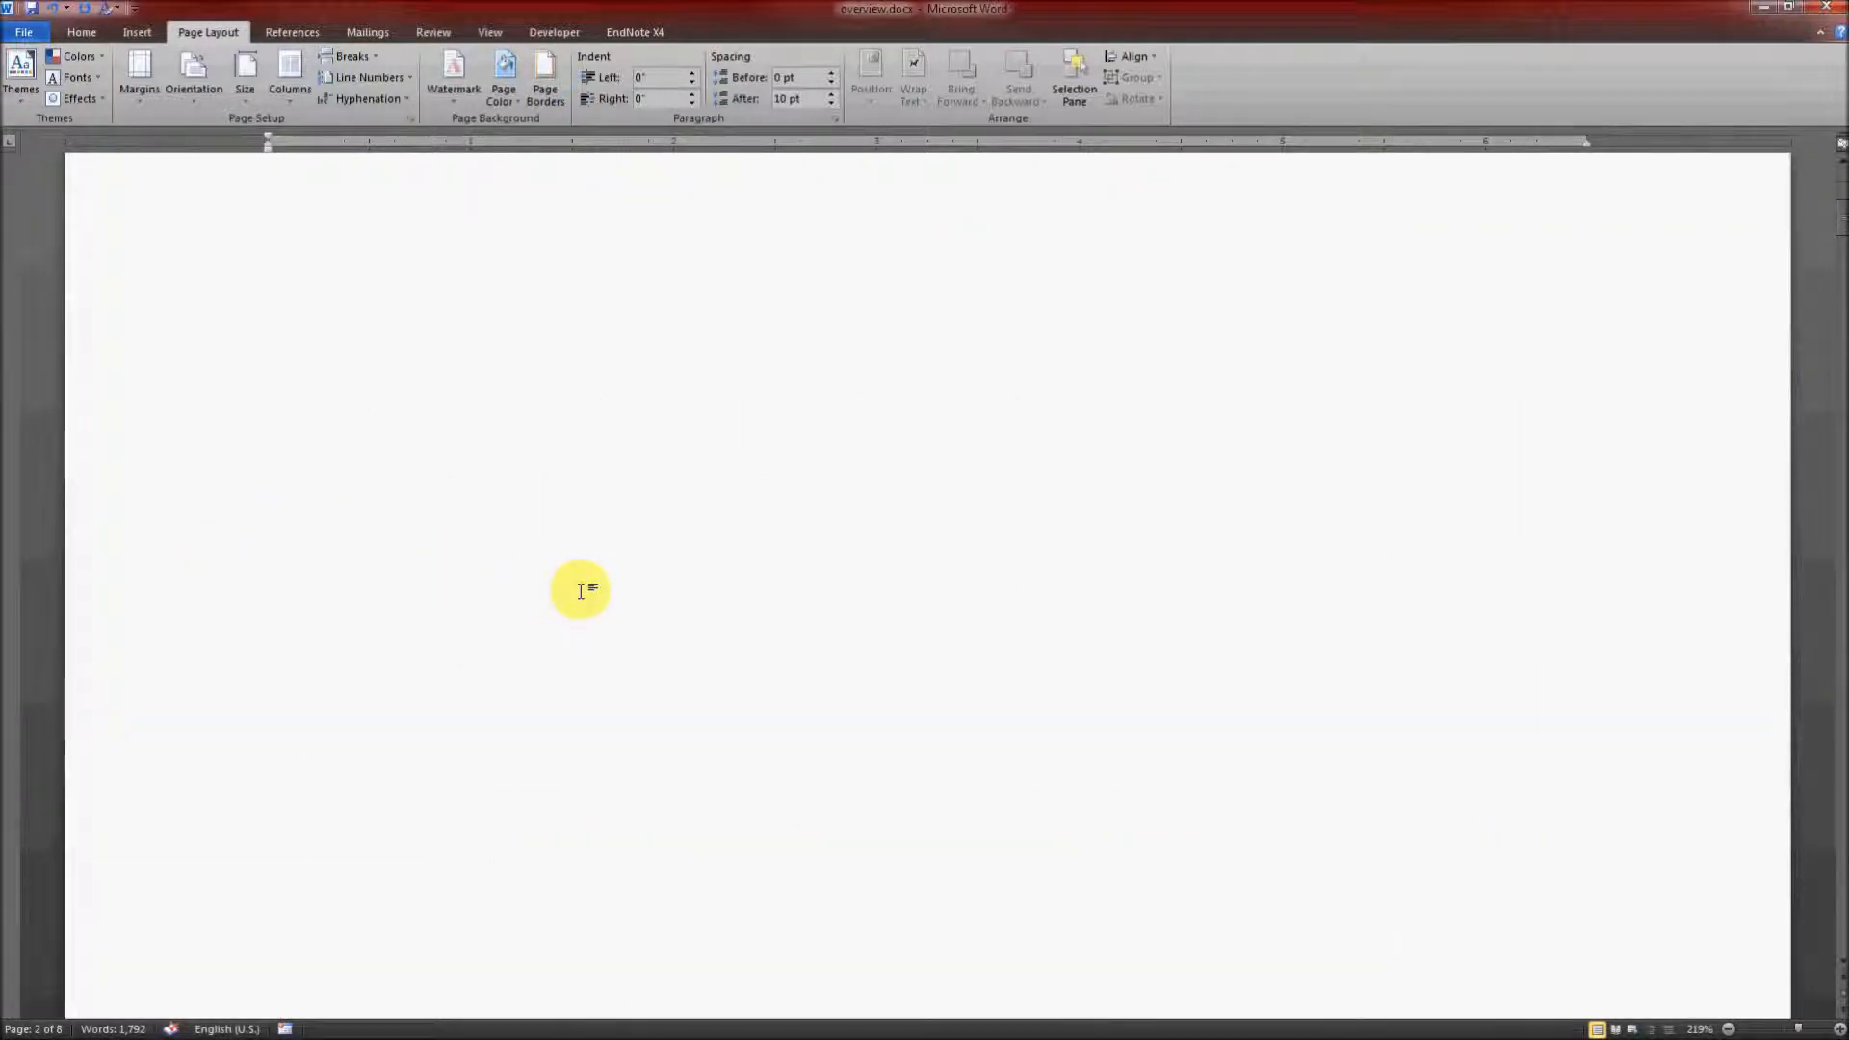
Step: Enter "Global Terrorism" and "GVPT 406" as the first two lines on the blank first page
{"action": "left_click", "coordinate": [580, 591]}
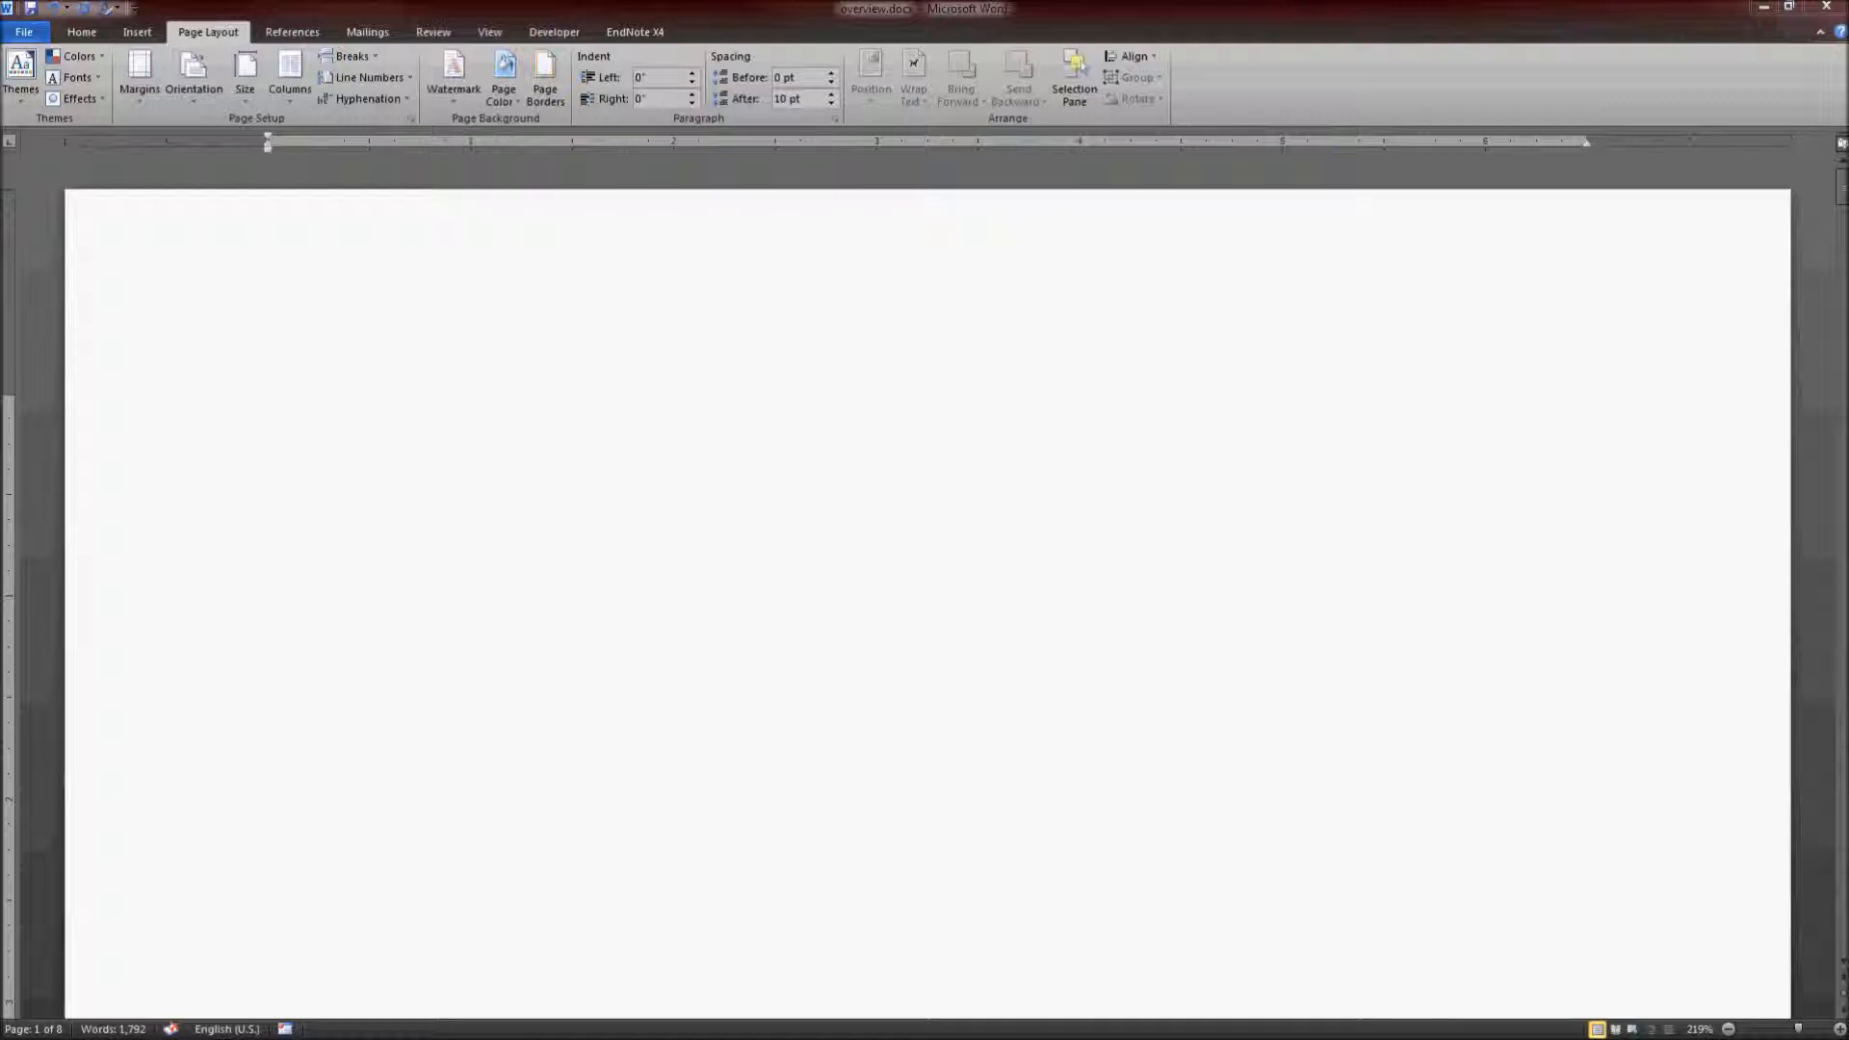
{"action": "type", "text": "G"}
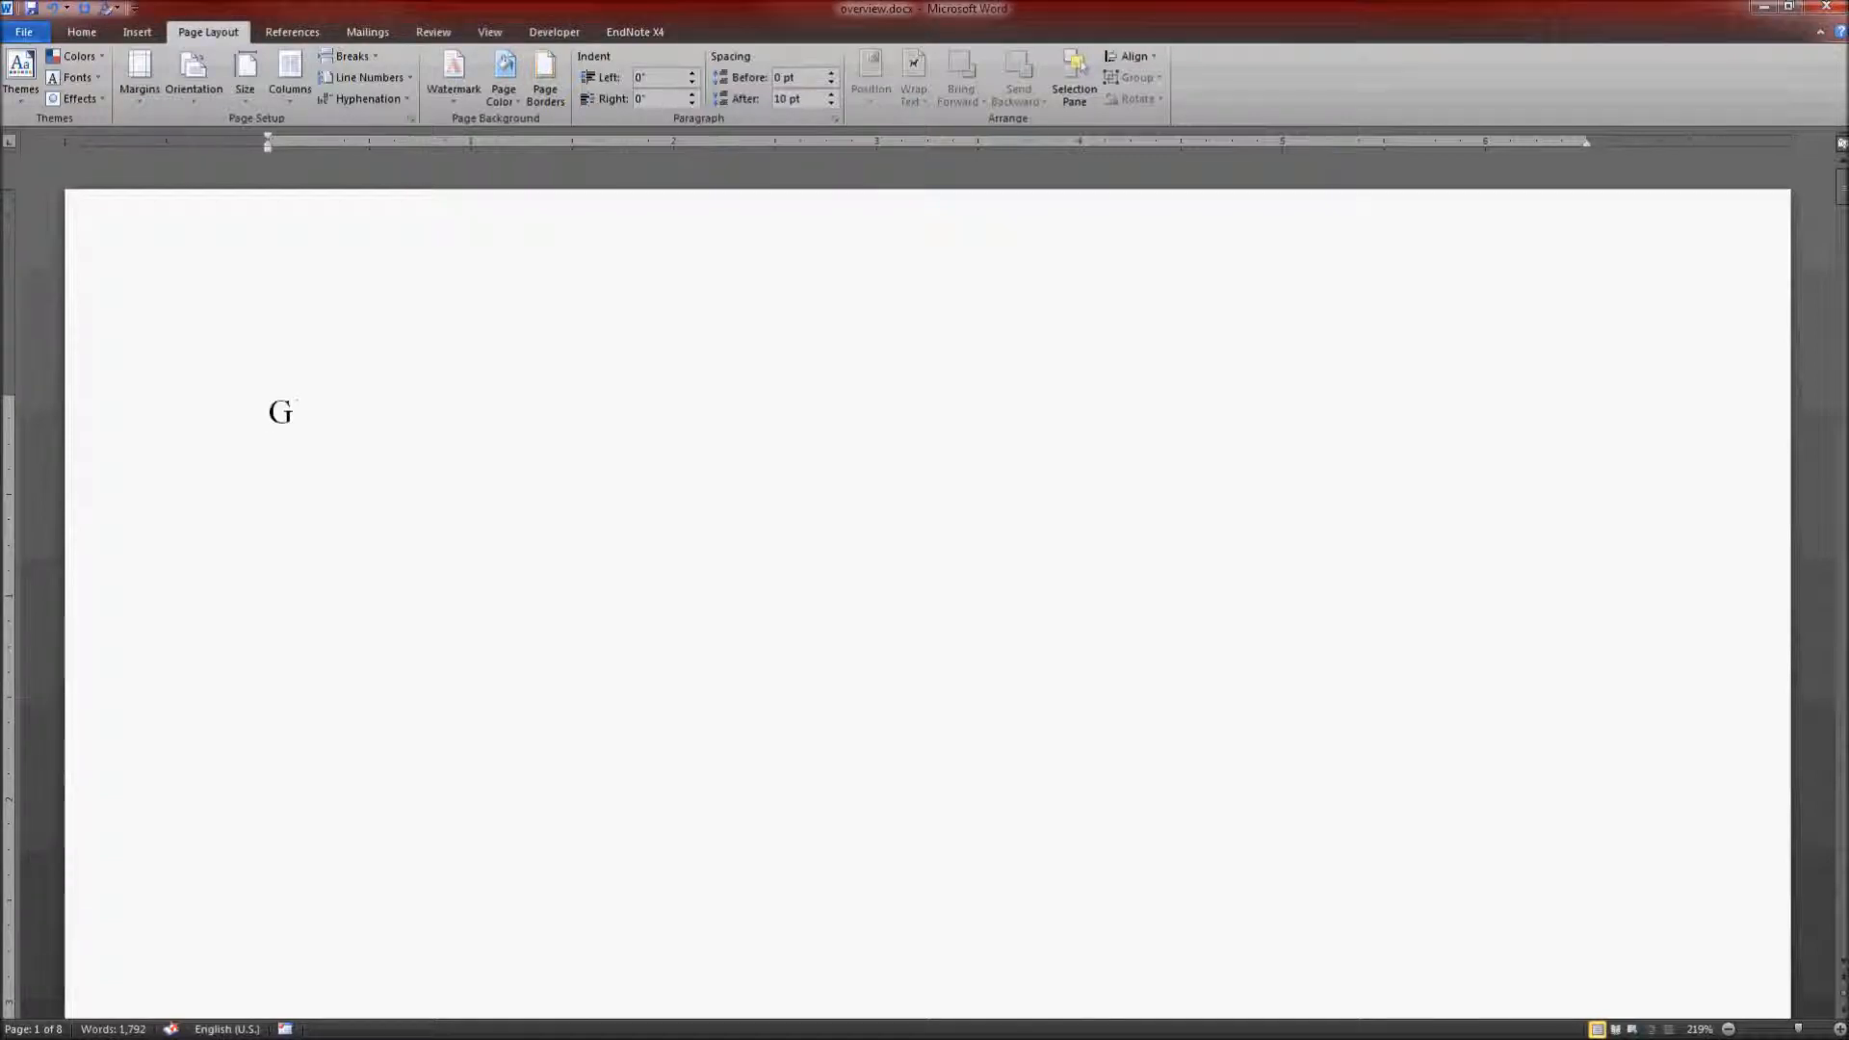
{"action": "type", "text": "lobal Terro"}
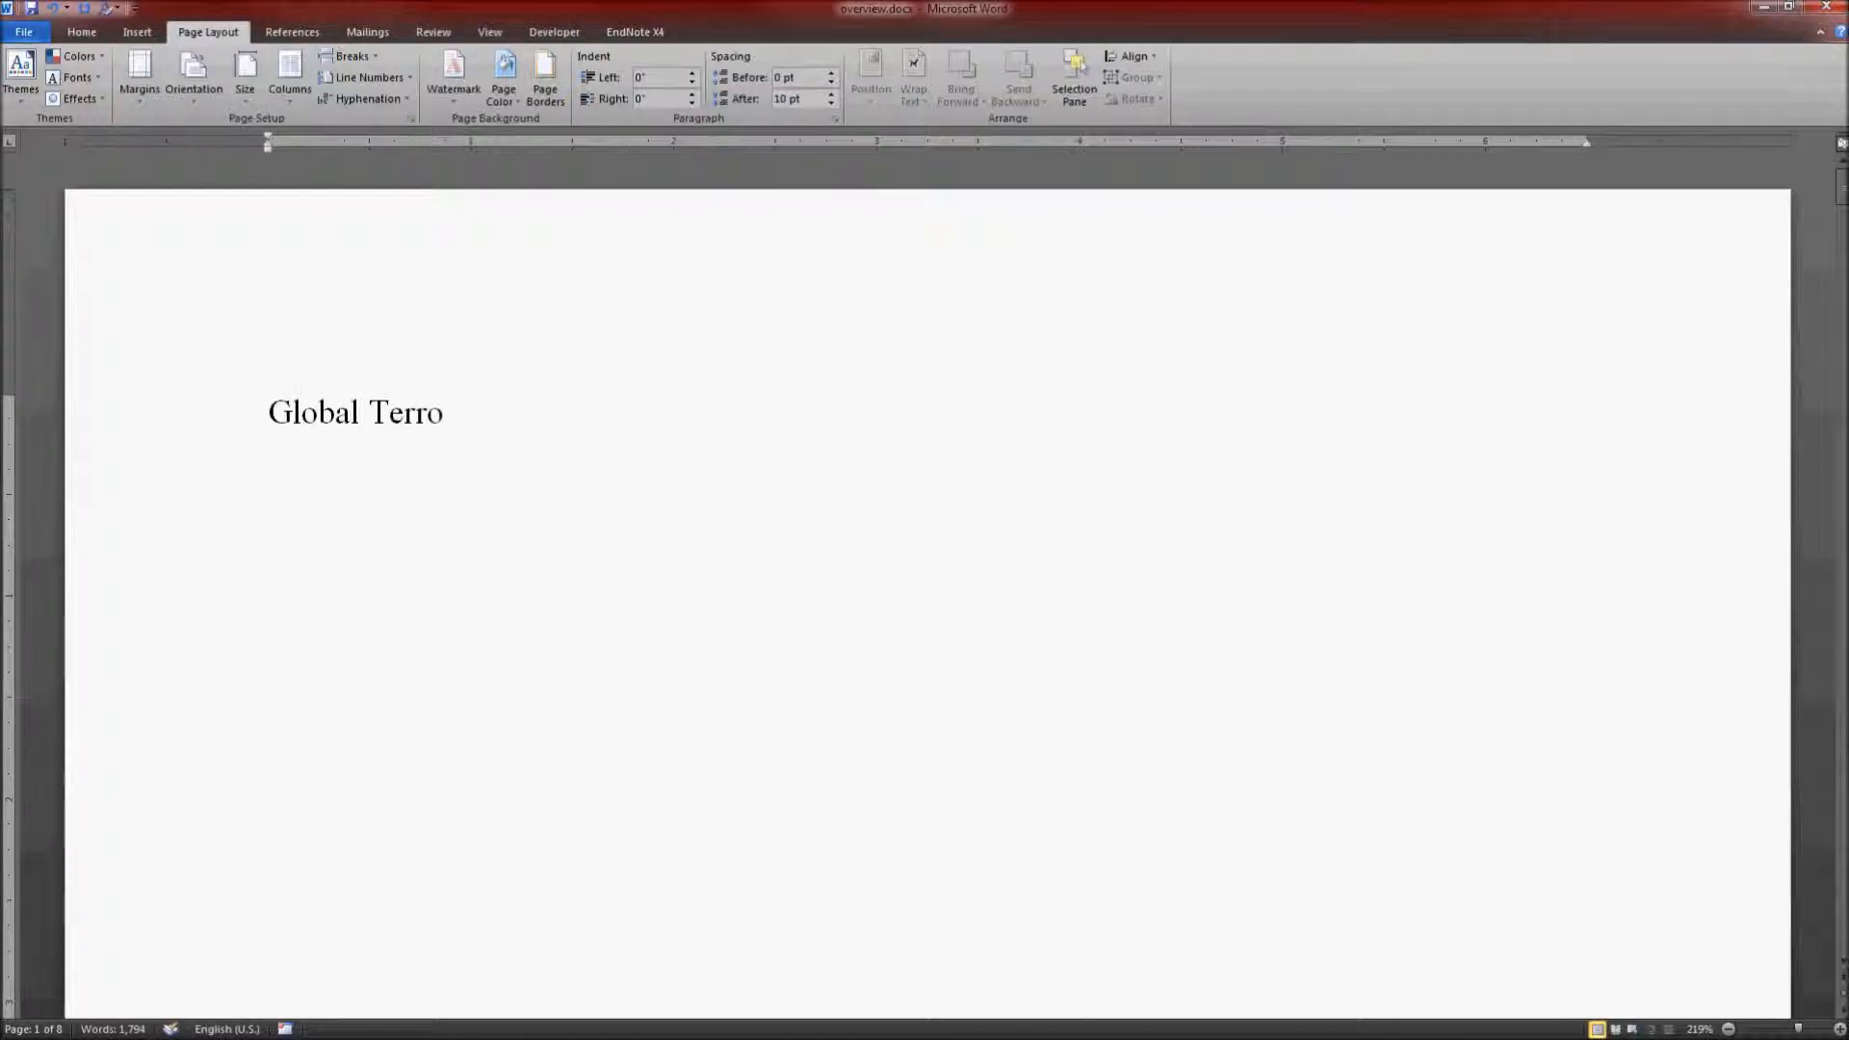
{"action": "type", "text": "rism"}
{"action": "key", "text": "Return"}
{"action": "type", "text": "GVPT 40-6"}
{"action": "key", "text": "BackSpace"}
{"action": "key", "text": "BackSpace"}
{"action": "type", "text": "6"}
{"action": "key", "text": "Return"}
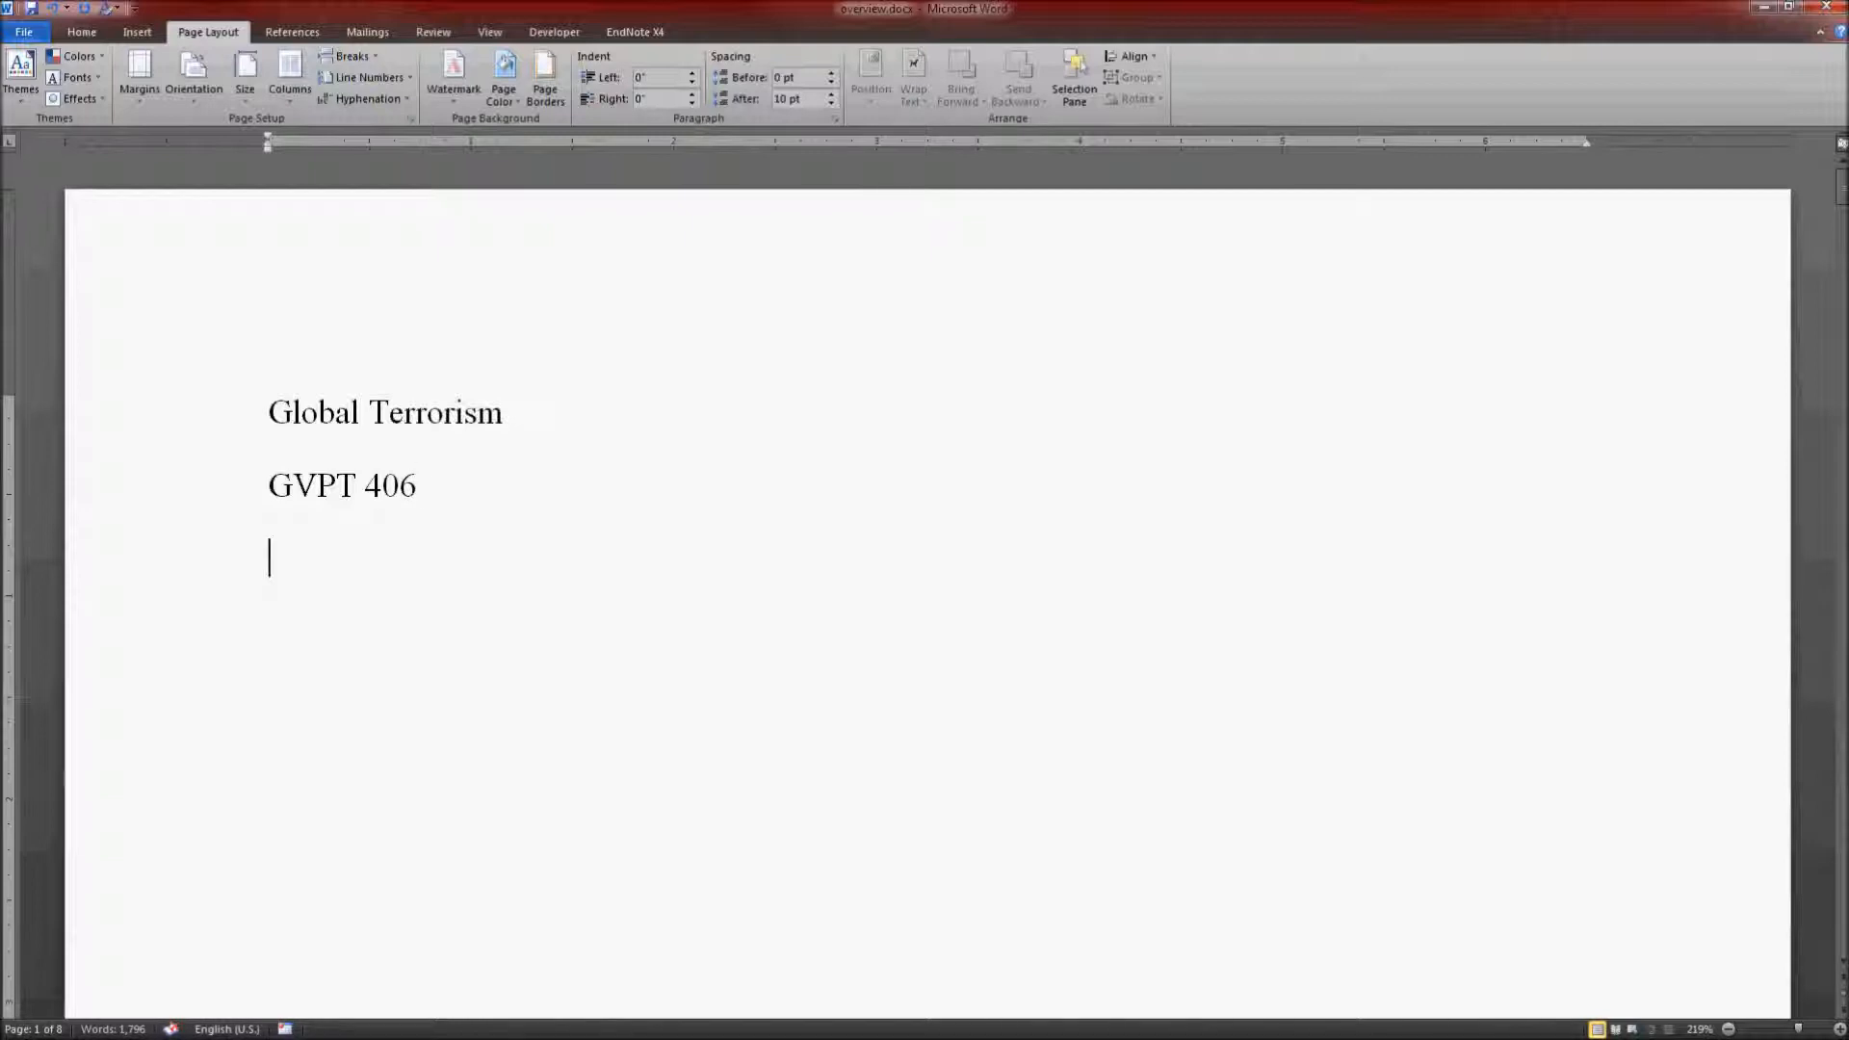
Step: Add "Group Overview" and the student's full name below the course number, with a blank line before each
{"action": "key", "text": "Return"}
{"action": "type", "text": "Group Overview"}
{"action": "key", "text": "Return"}
{"action": "type", "text": "Jo"}
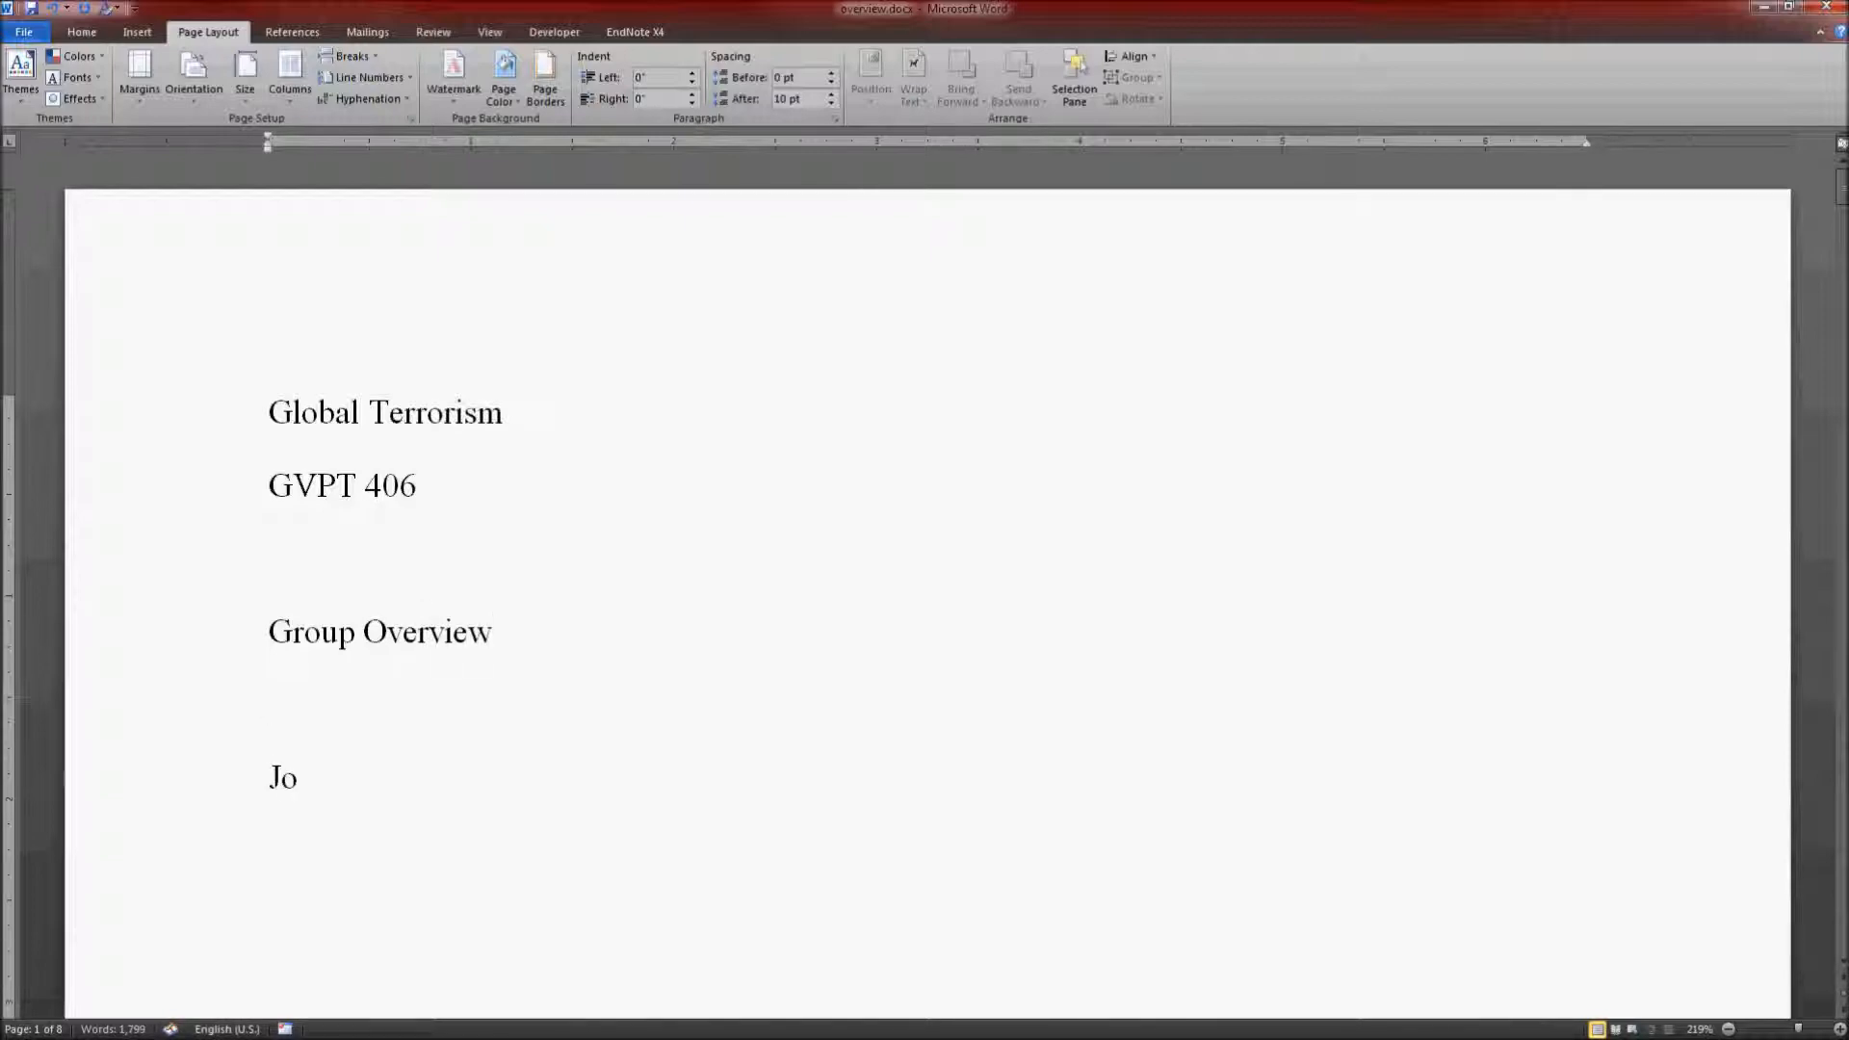
{"action": "type", "text": "hn Q. Student"}
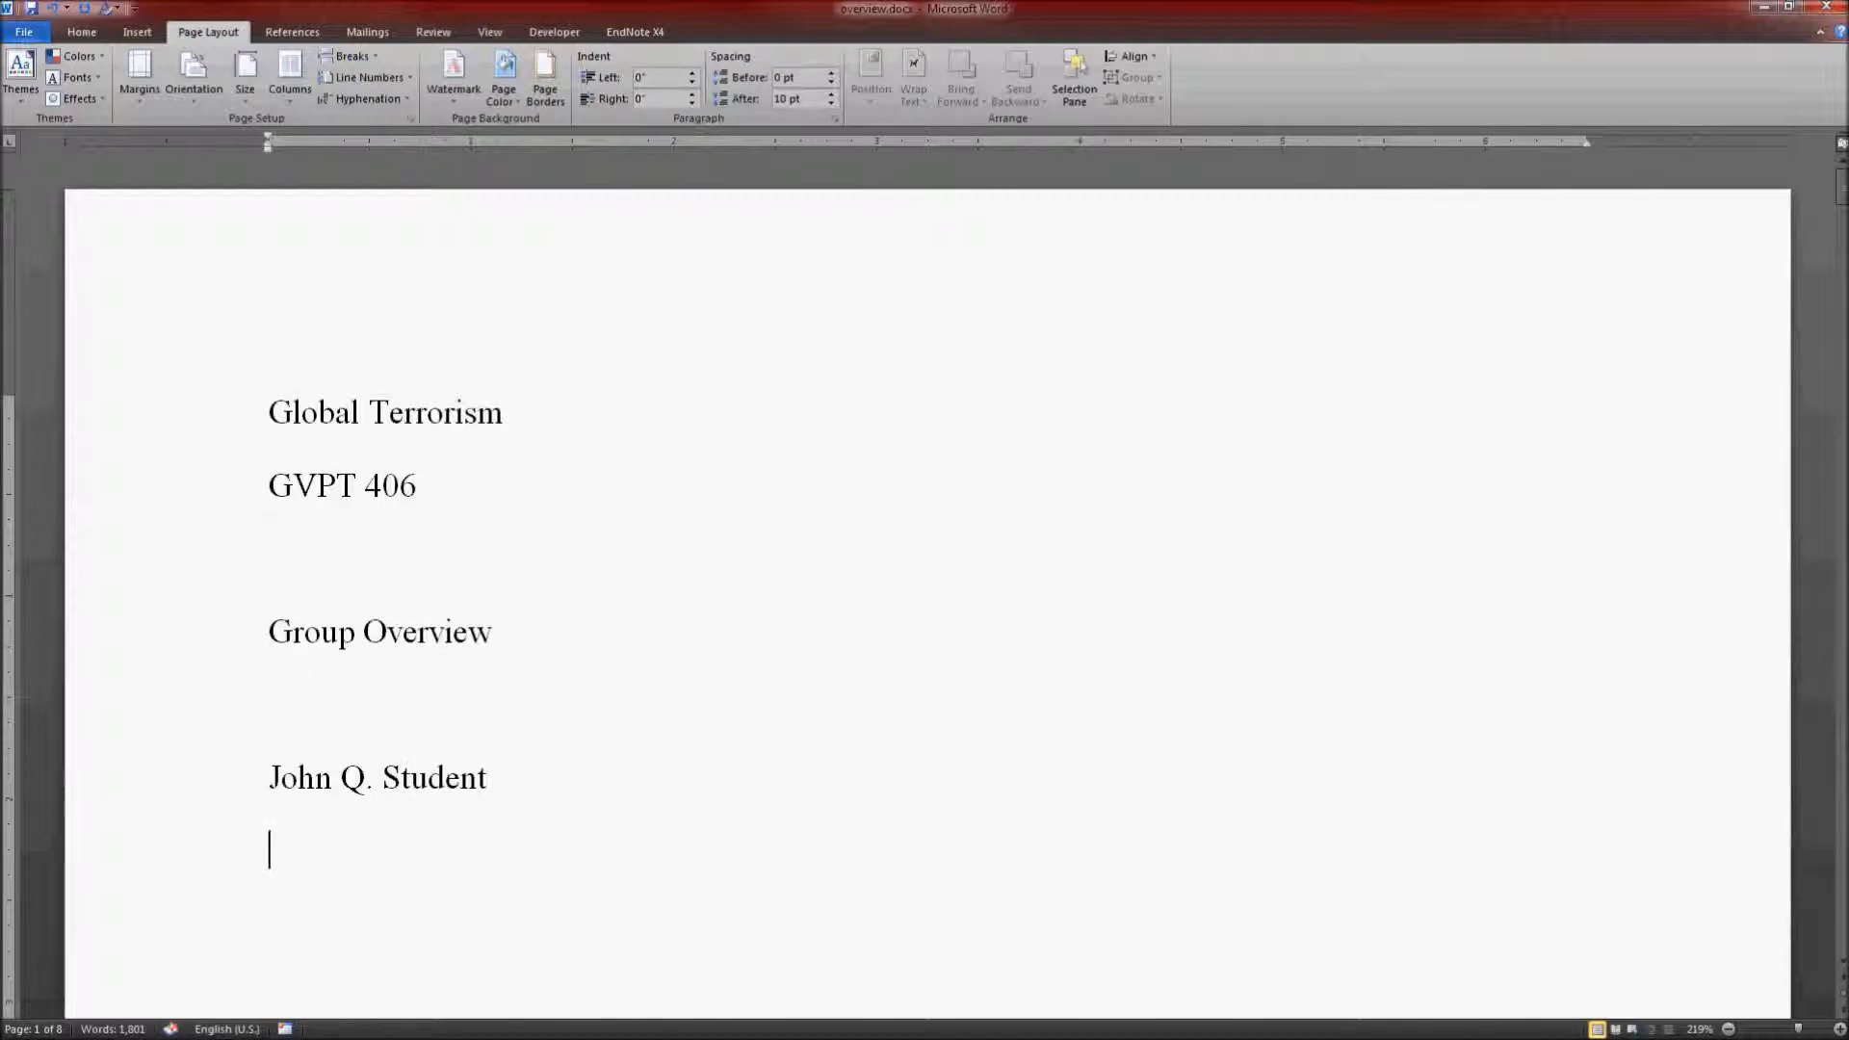
Step: Center all the title page lines horizontally, from the course title to the student's name
{"action": "scroll", "coordinate": [766, 502], "scroll_direction": "down", "scroll_amount": 6}
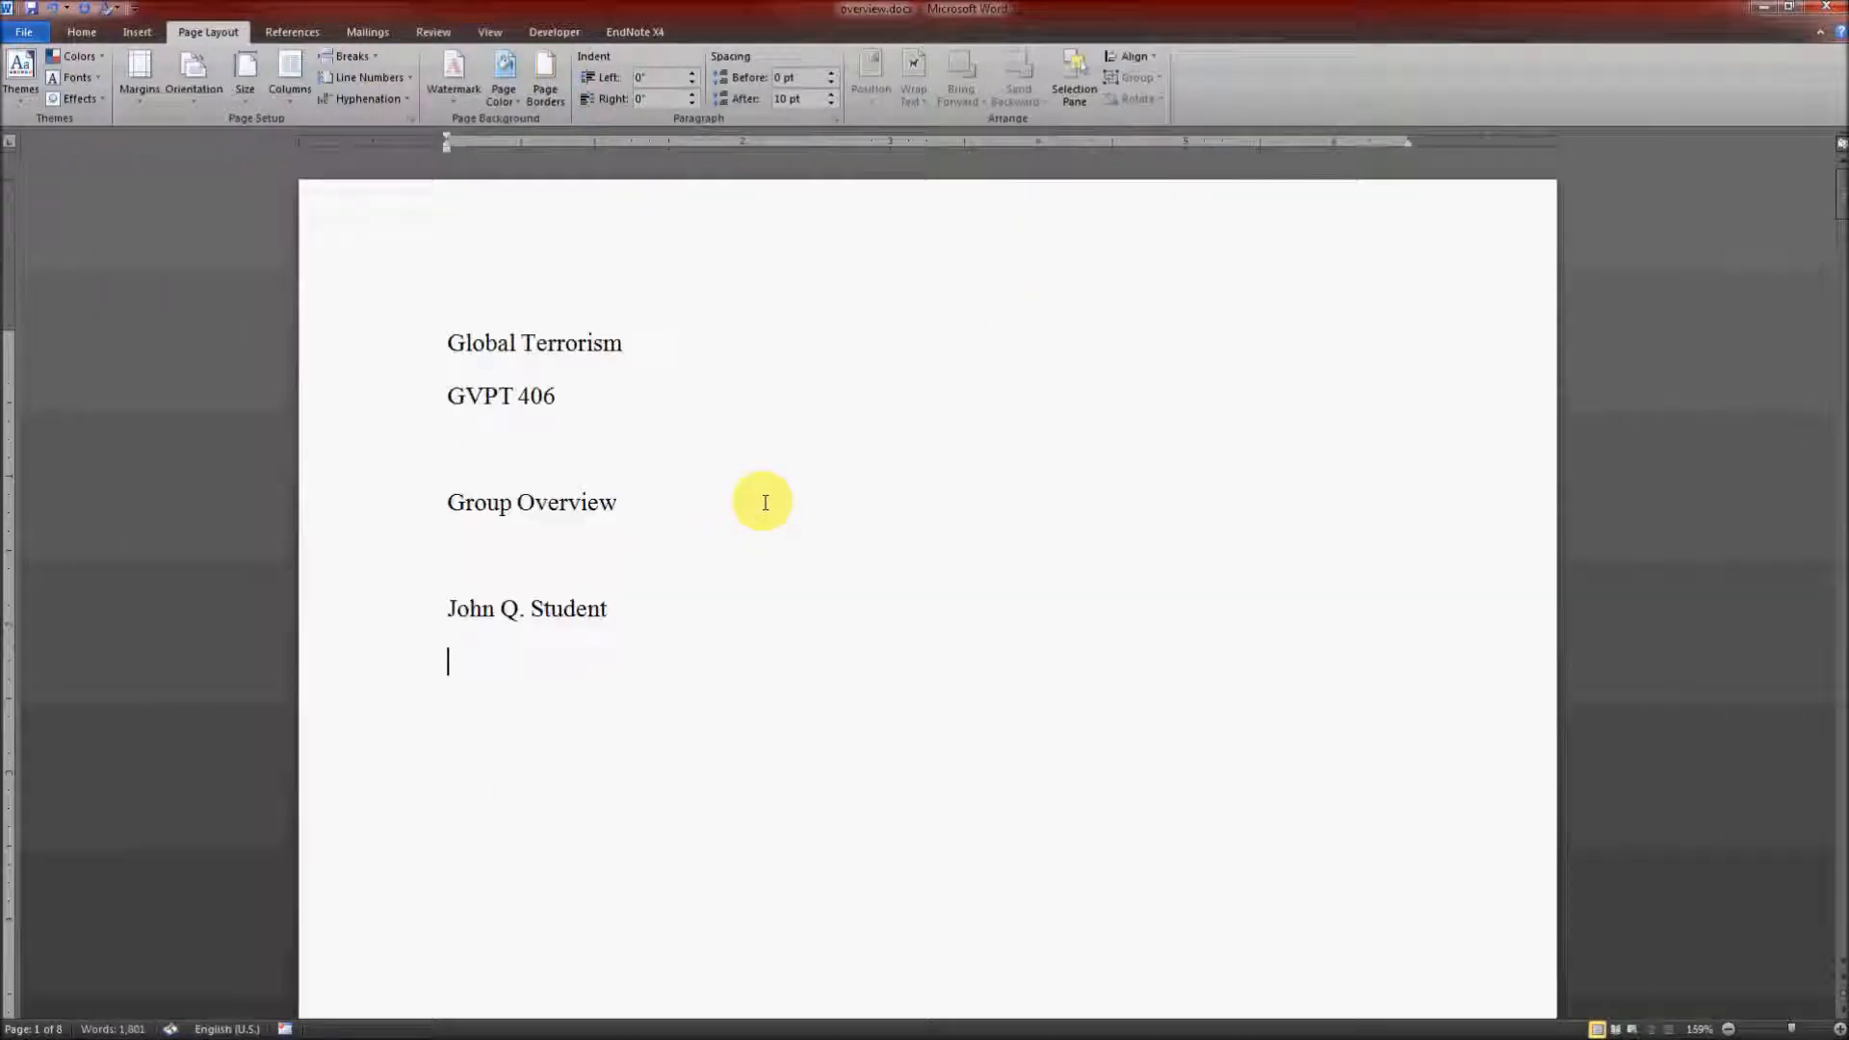
{"action": "scroll", "coordinate": [766, 501], "scroll_direction": "down", "scroll_amount": 6}
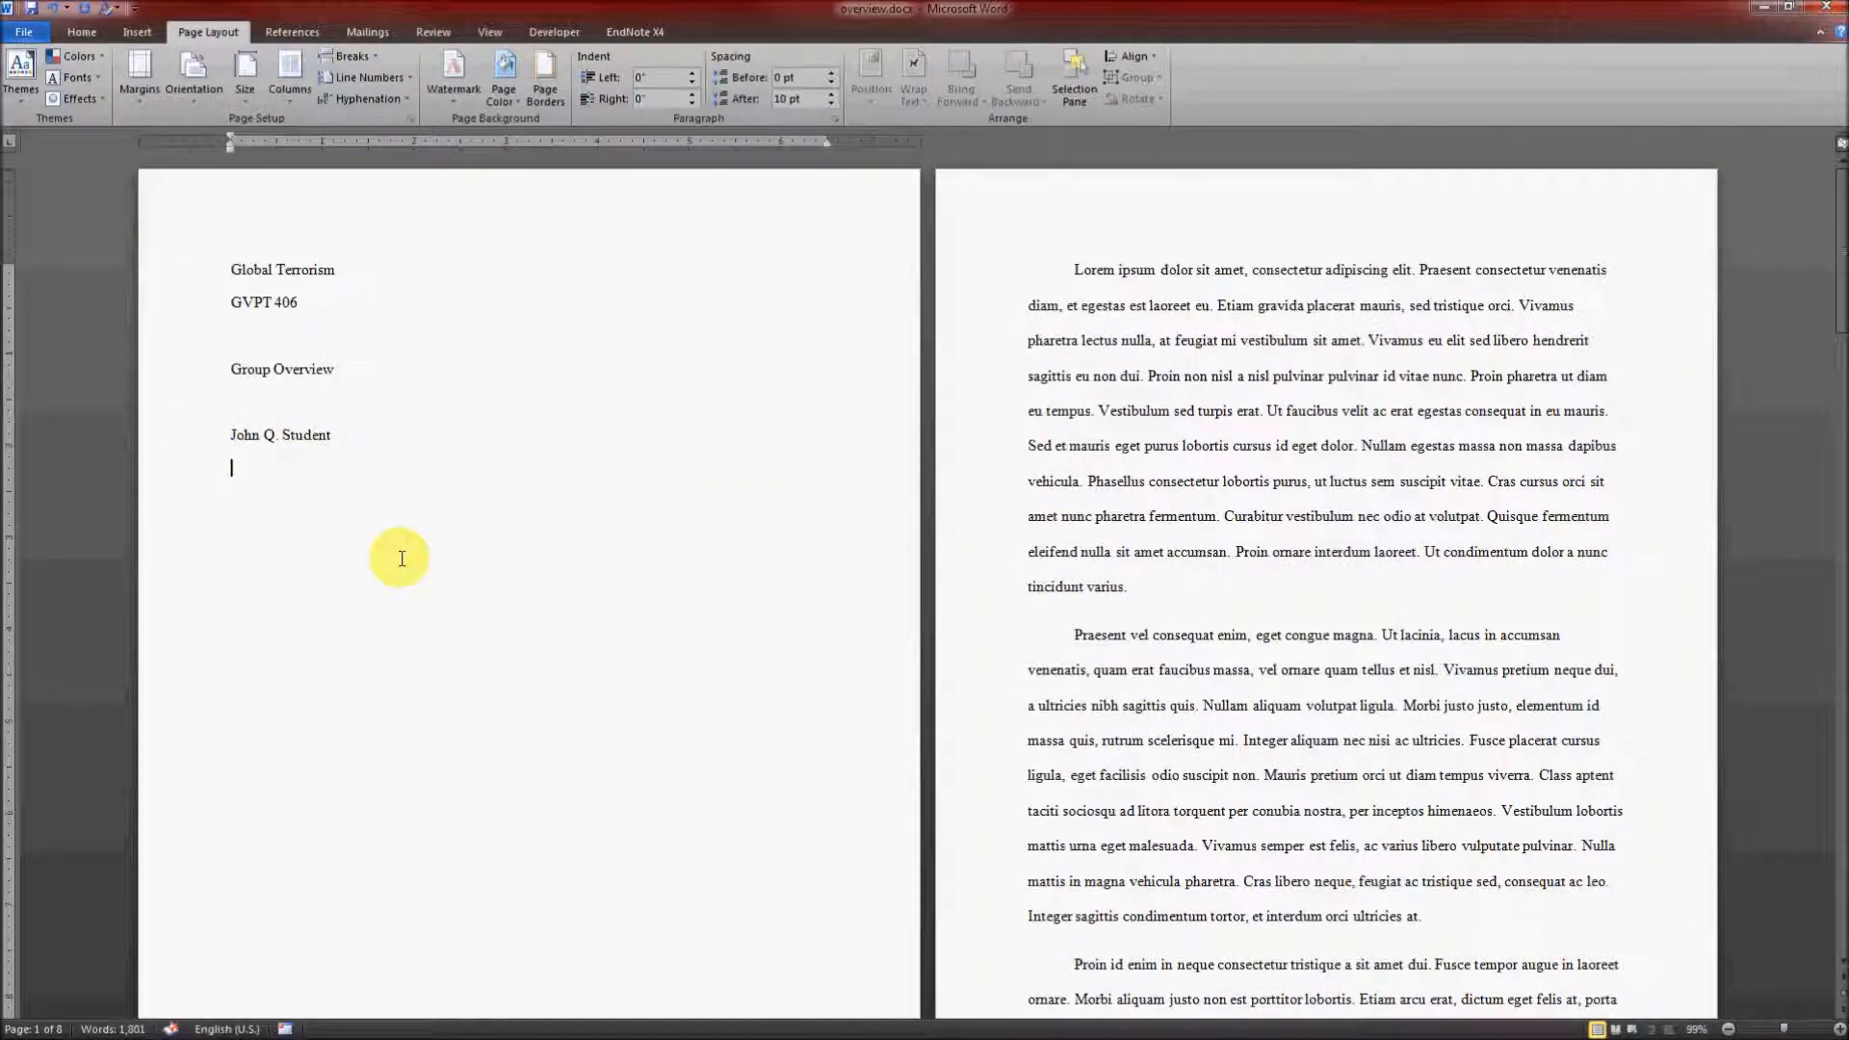
{"action": "left_click_drag", "start_coordinate": [177, 268], "coordinate": [210, 447]}
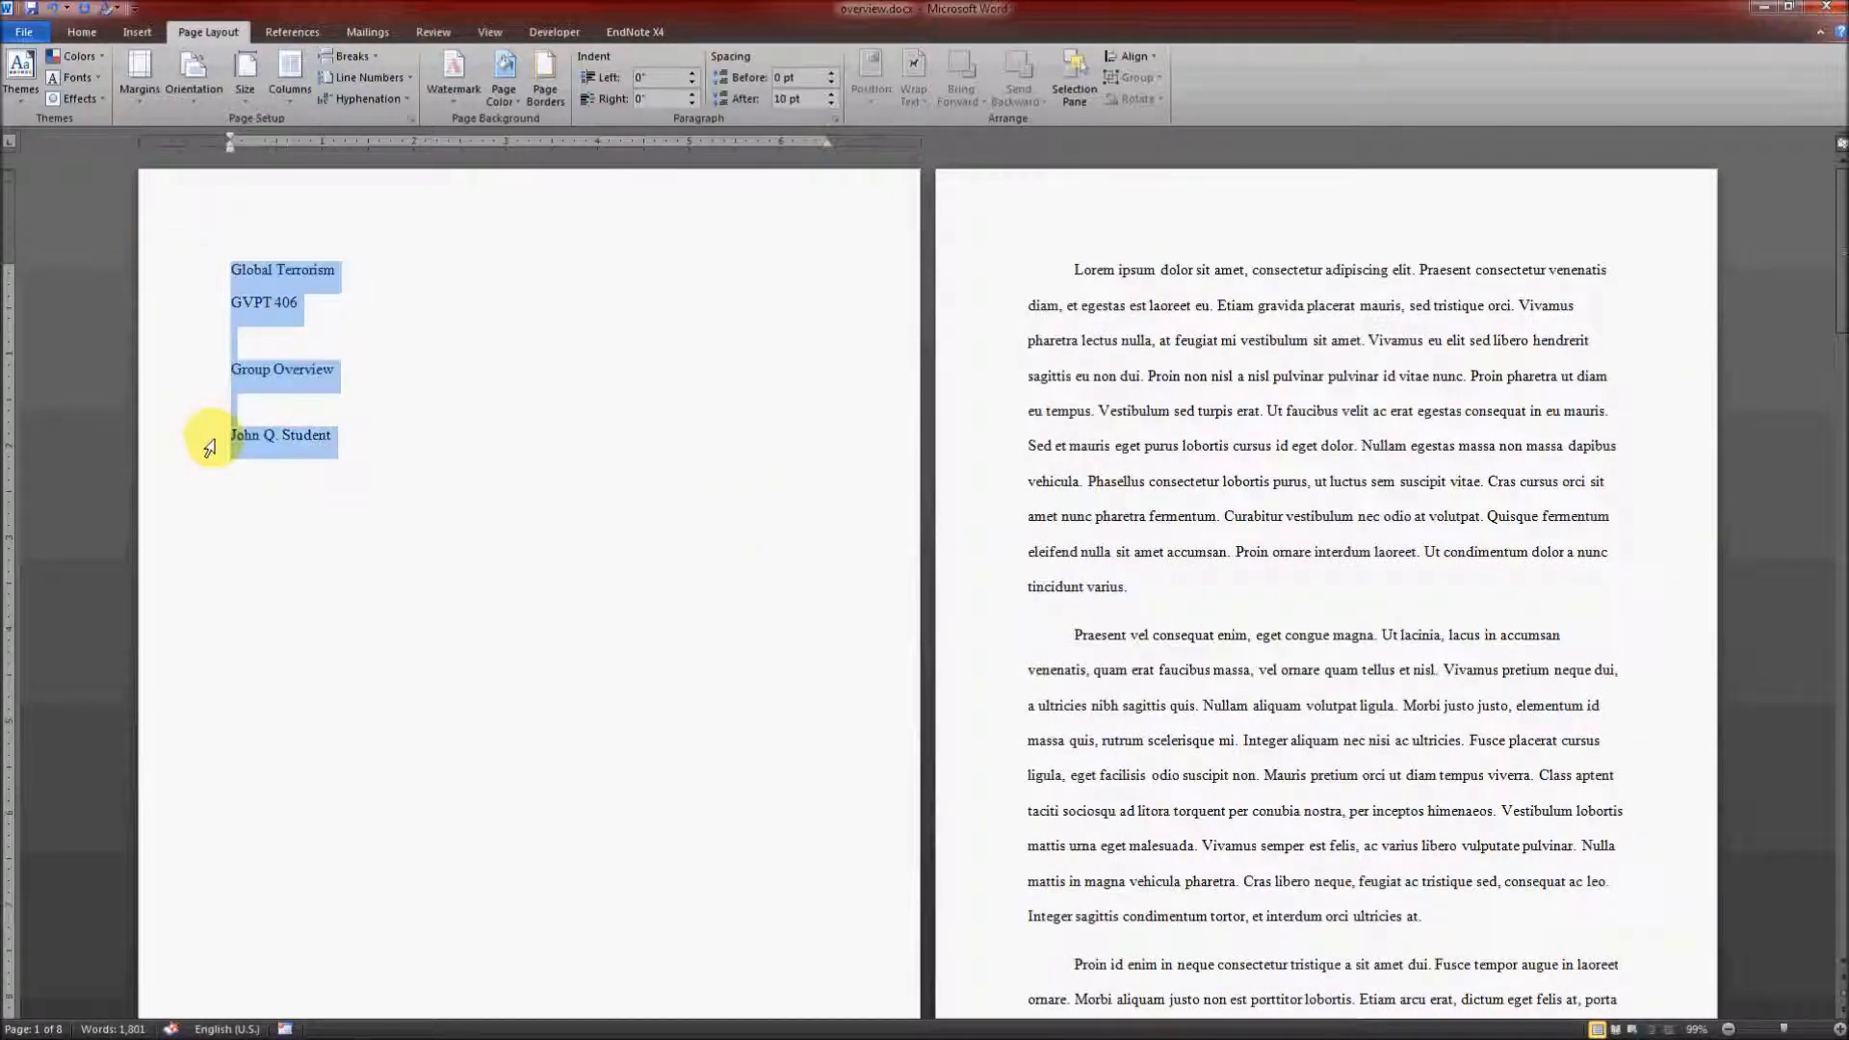
{"action": "left_click", "coordinate": [80, 33]}
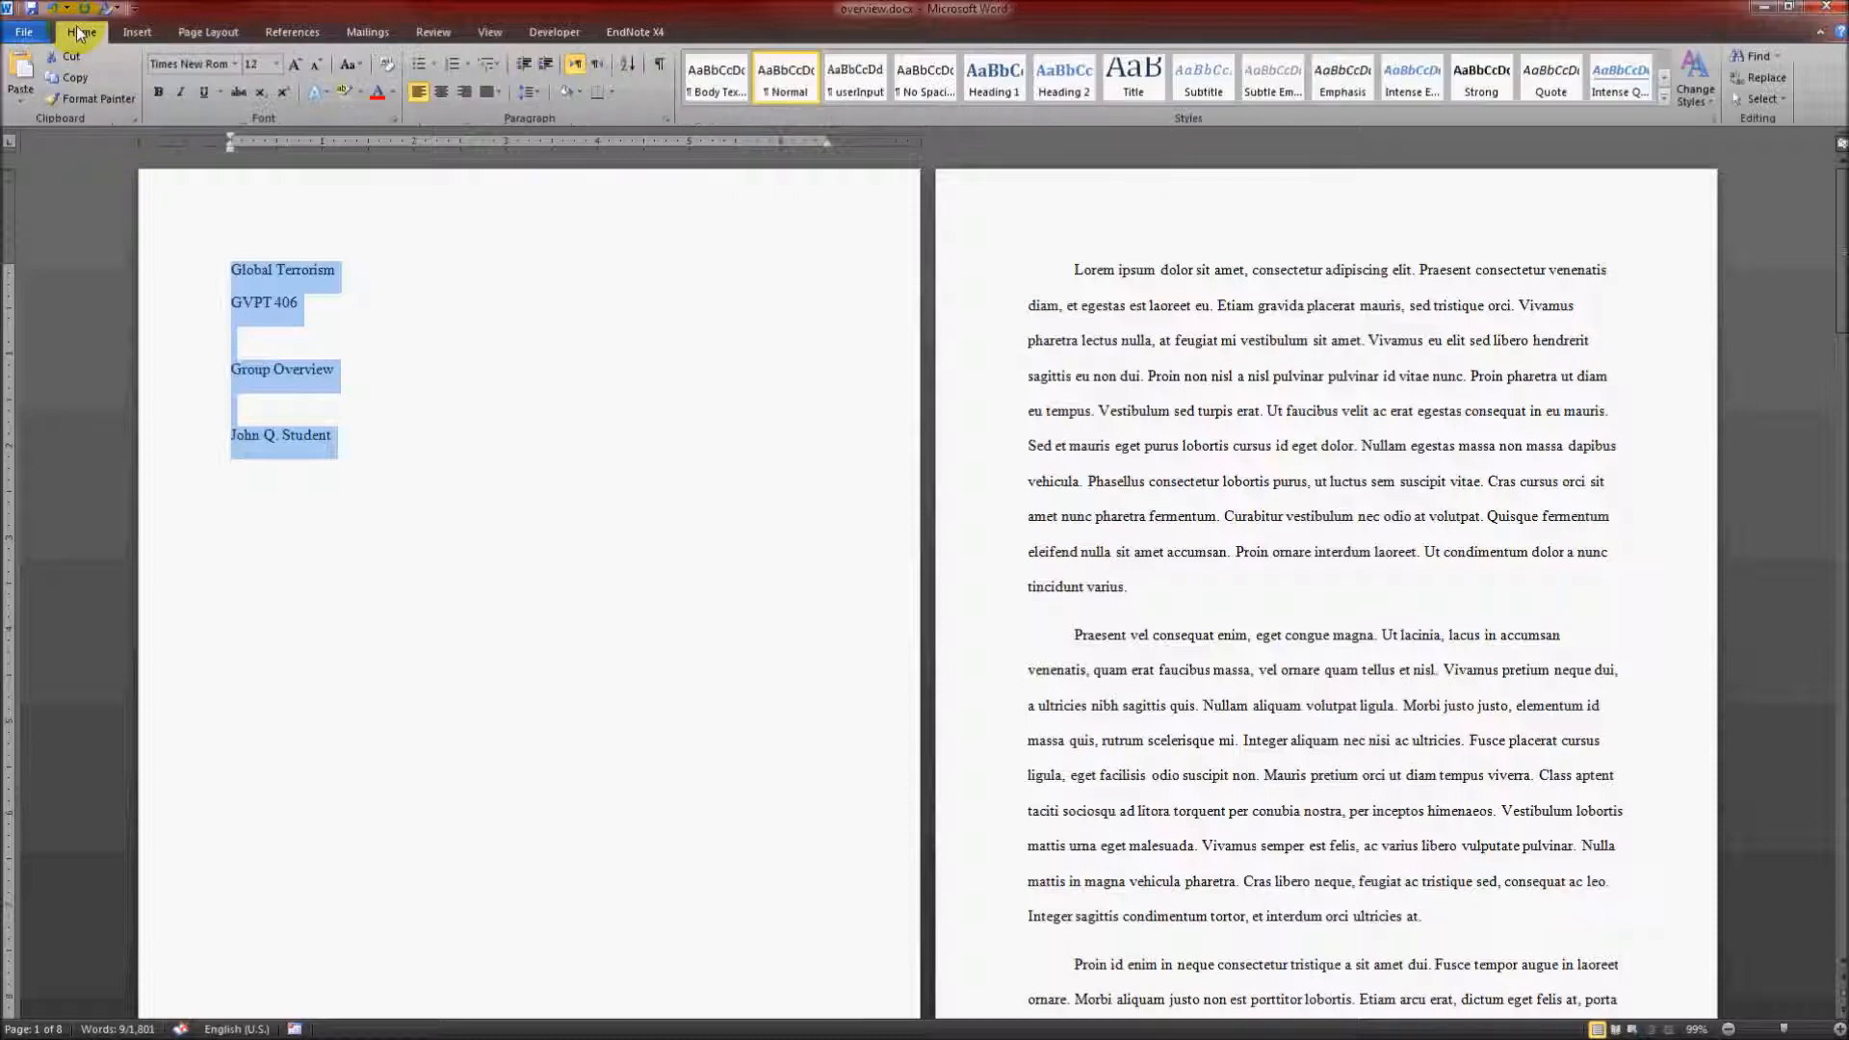
{"action": "left_click", "coordinate": [450, 94]}
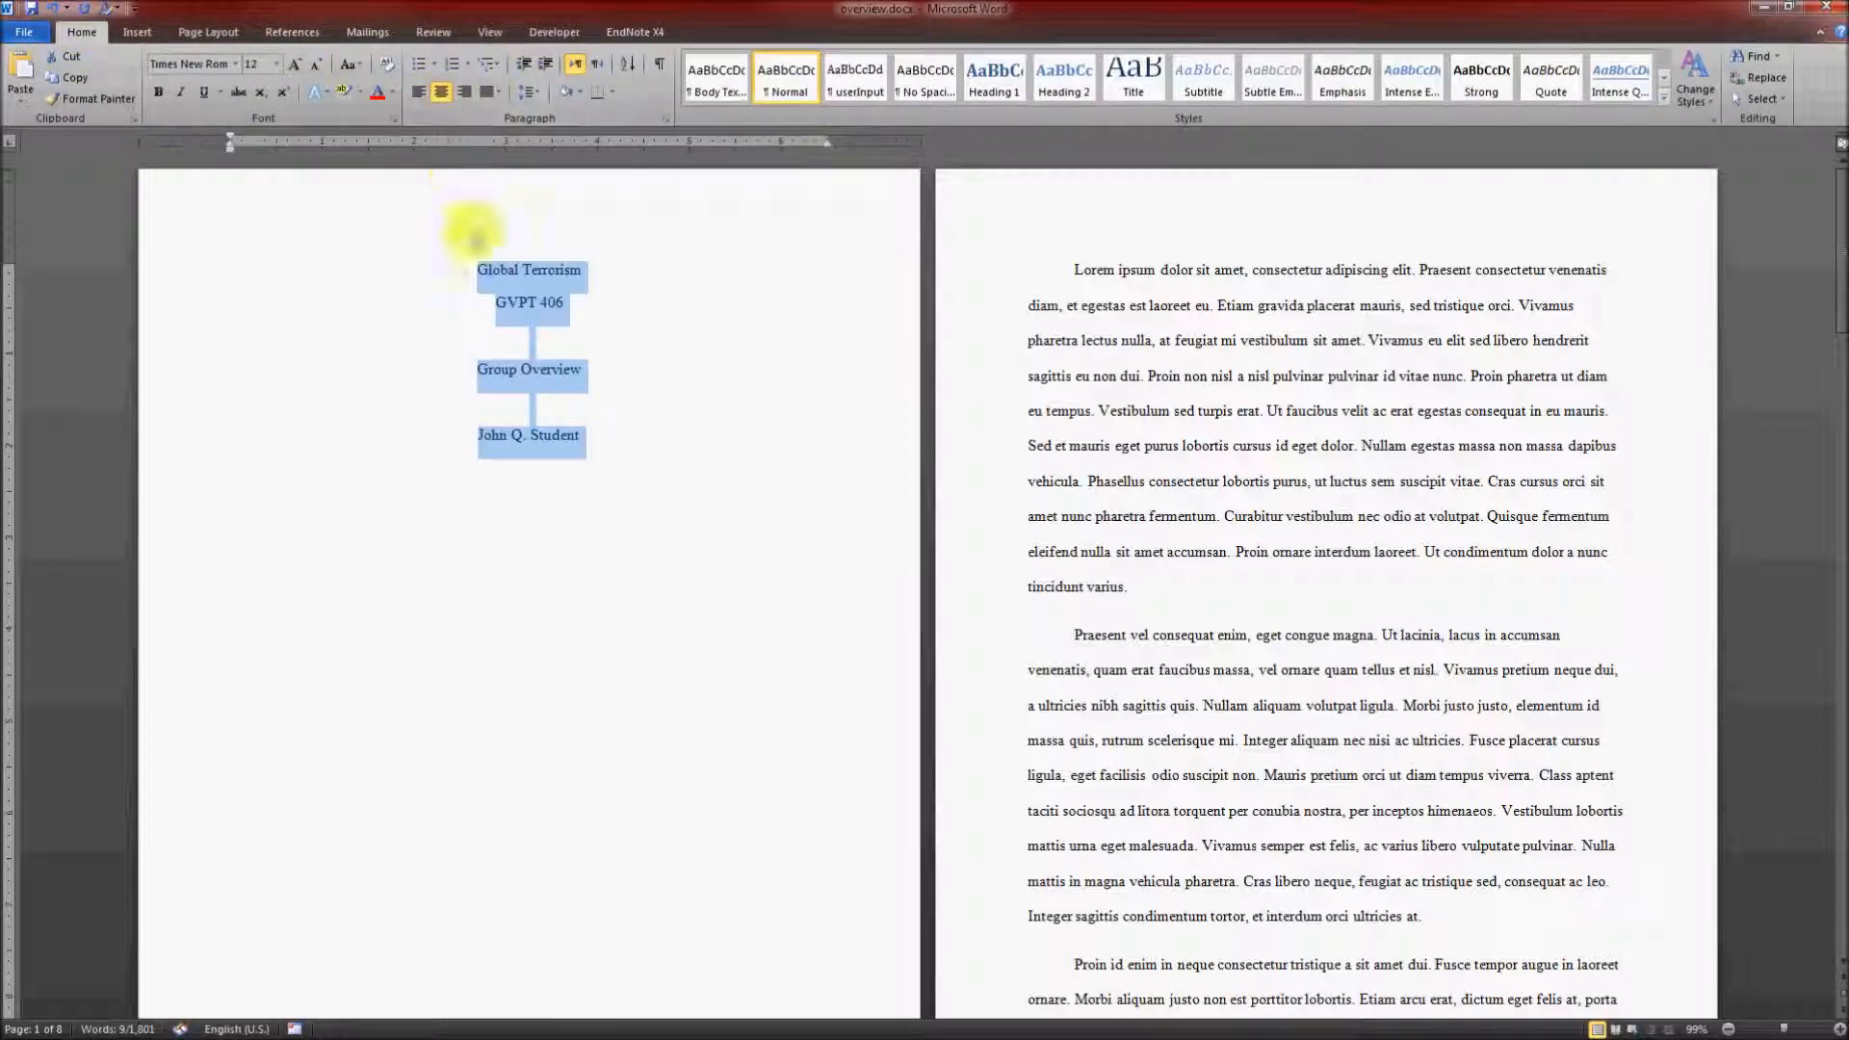
Step: Insert blank lines above "Global Terrorism" to move the title block about a third of the way down the page
{"action": "left_click", "coordinate": [477, 272]}
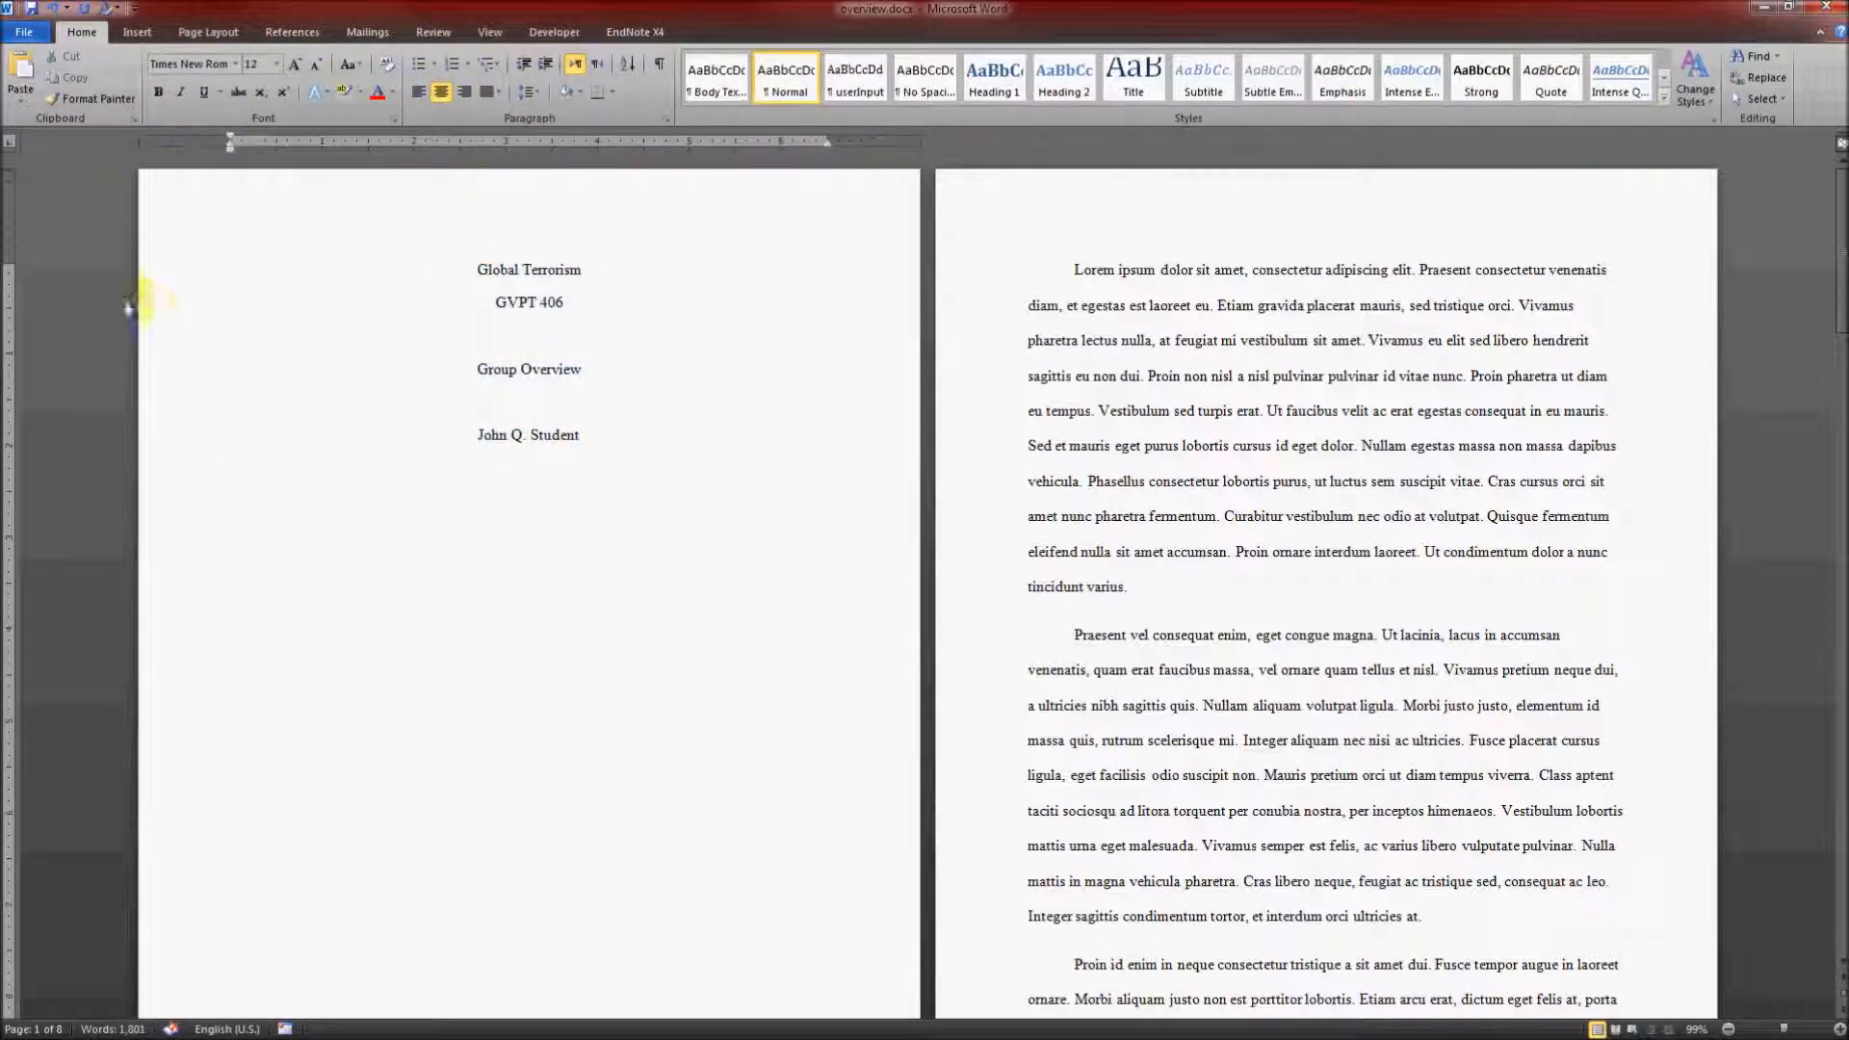
{"action": "key", "text": "Return"}
{"action": "key", "text": "Return"}
{"action": "key", "text": "Return"}
{"action": "key", "text": "Return"}
{"action": "key", "text": "Return"}
{"action": "key", "text": "Return"}
{"action": "key", "text": "Return"}
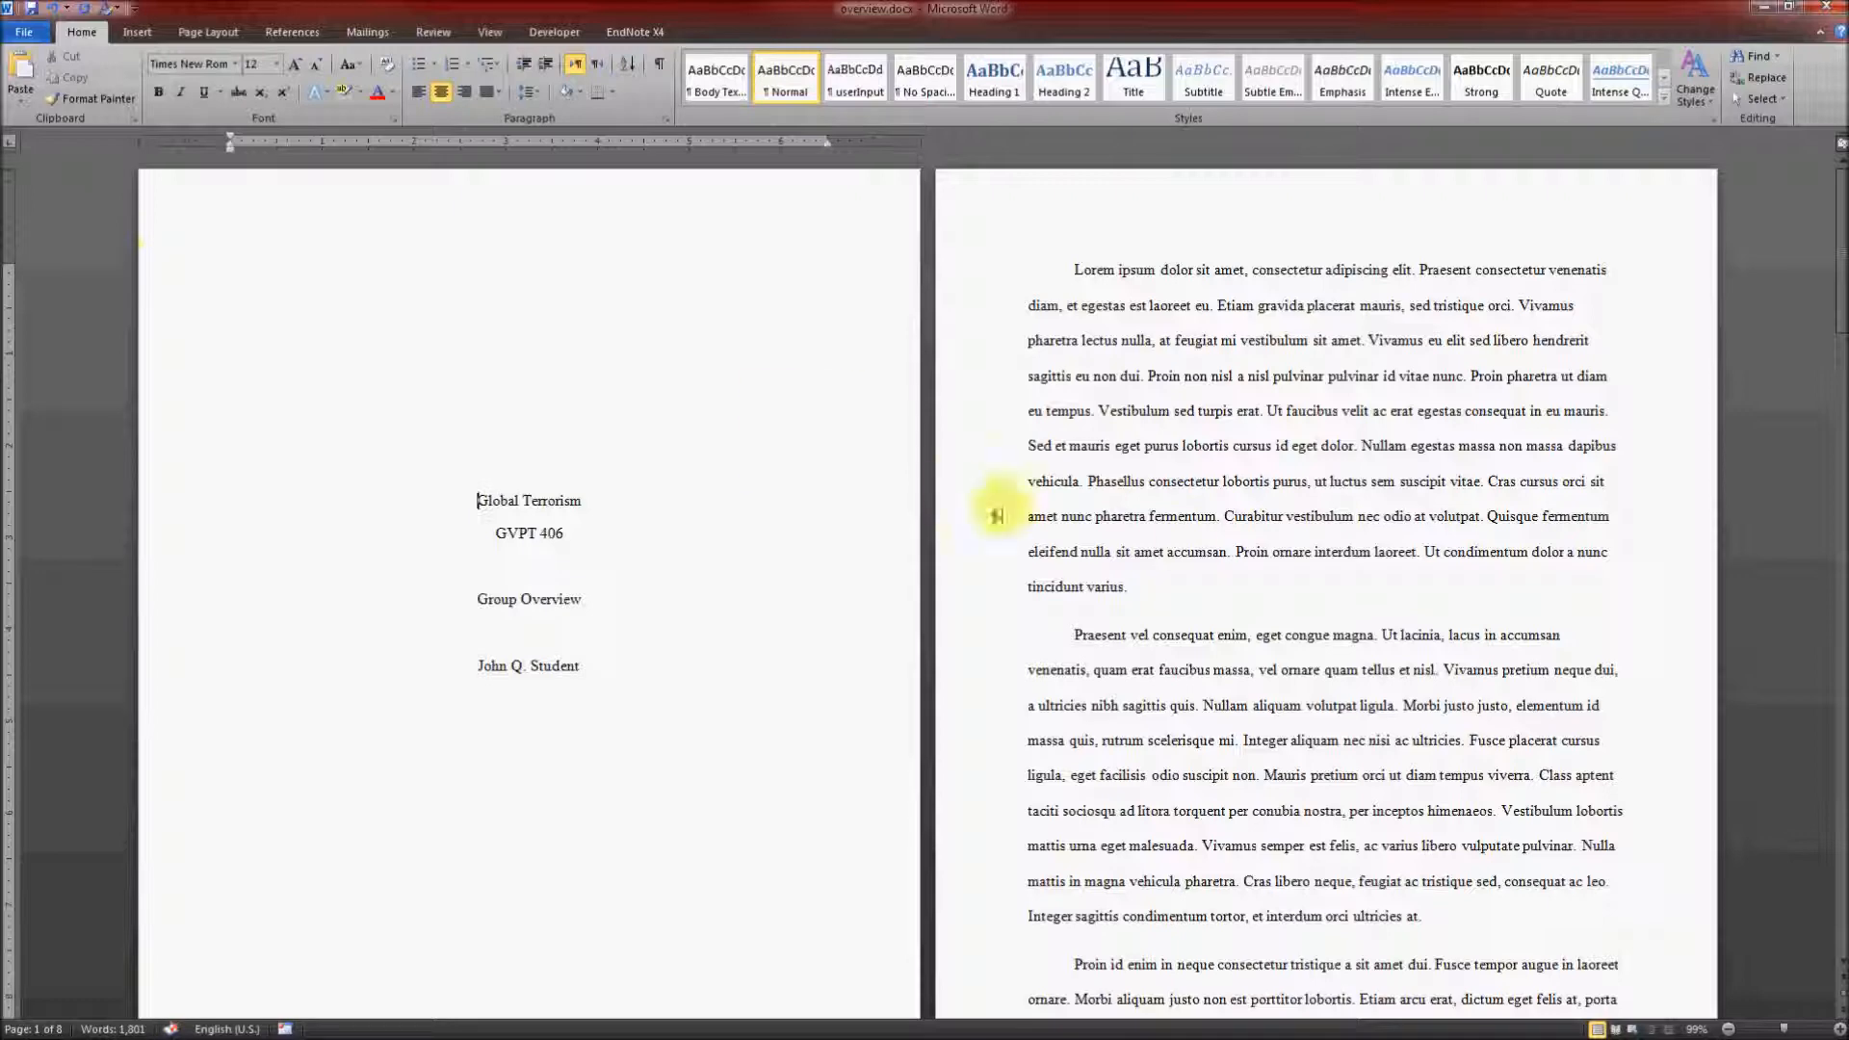
Step: Insert a Blank header on the first page of body text and clear its placeholder text
{"action": "scroll", "coordinate": [1185, 542], "scroll_direction": "up", "scroll_amount": 10}
{"action": "scroll", "coordinate": [1188, 543], "scroll_direction": "down", "scroll_amount": 15}
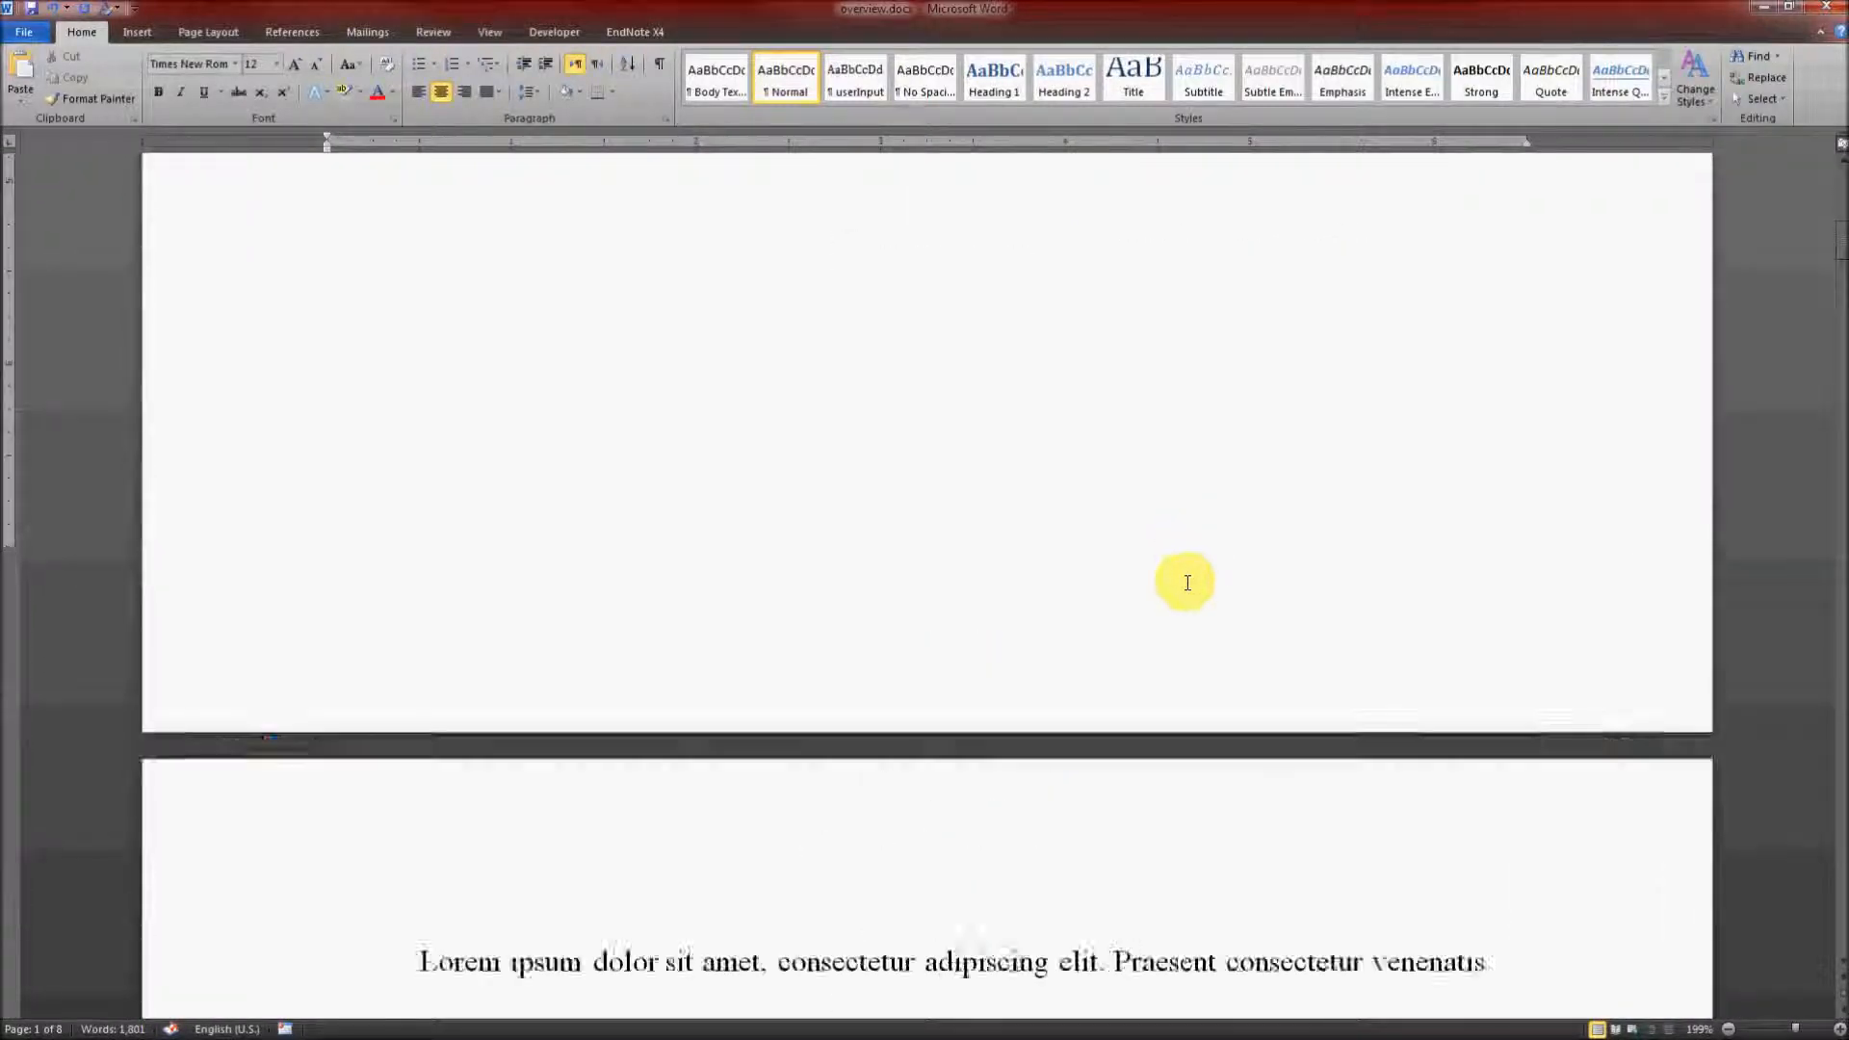
{"action": "scroll", "coordinate": [1188, 543], "scroll_direction": "up", "scroll_amount": 4}
{"action": "left_click", "coordinate": [1615, 448]}
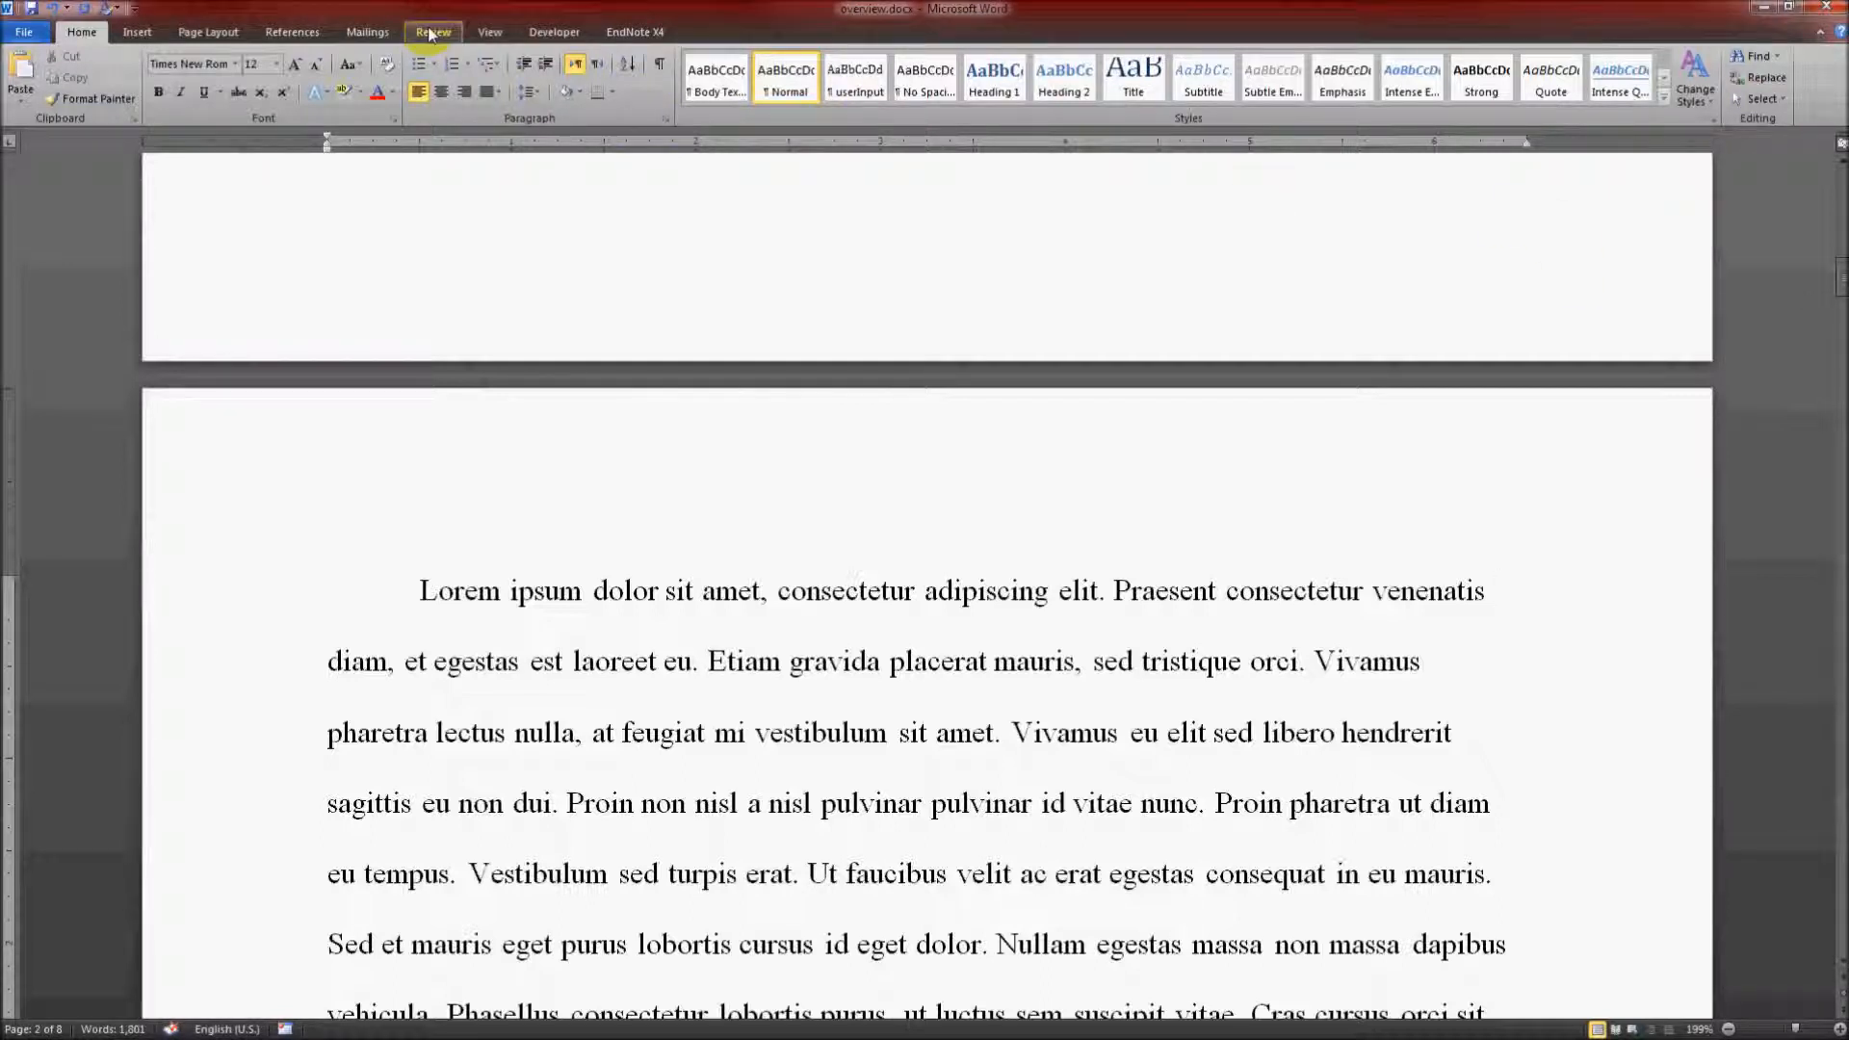
{"action": "left_click", "coordinate": [140, 34]}
{"action": "left_click", "coordinate": [684, 97]}
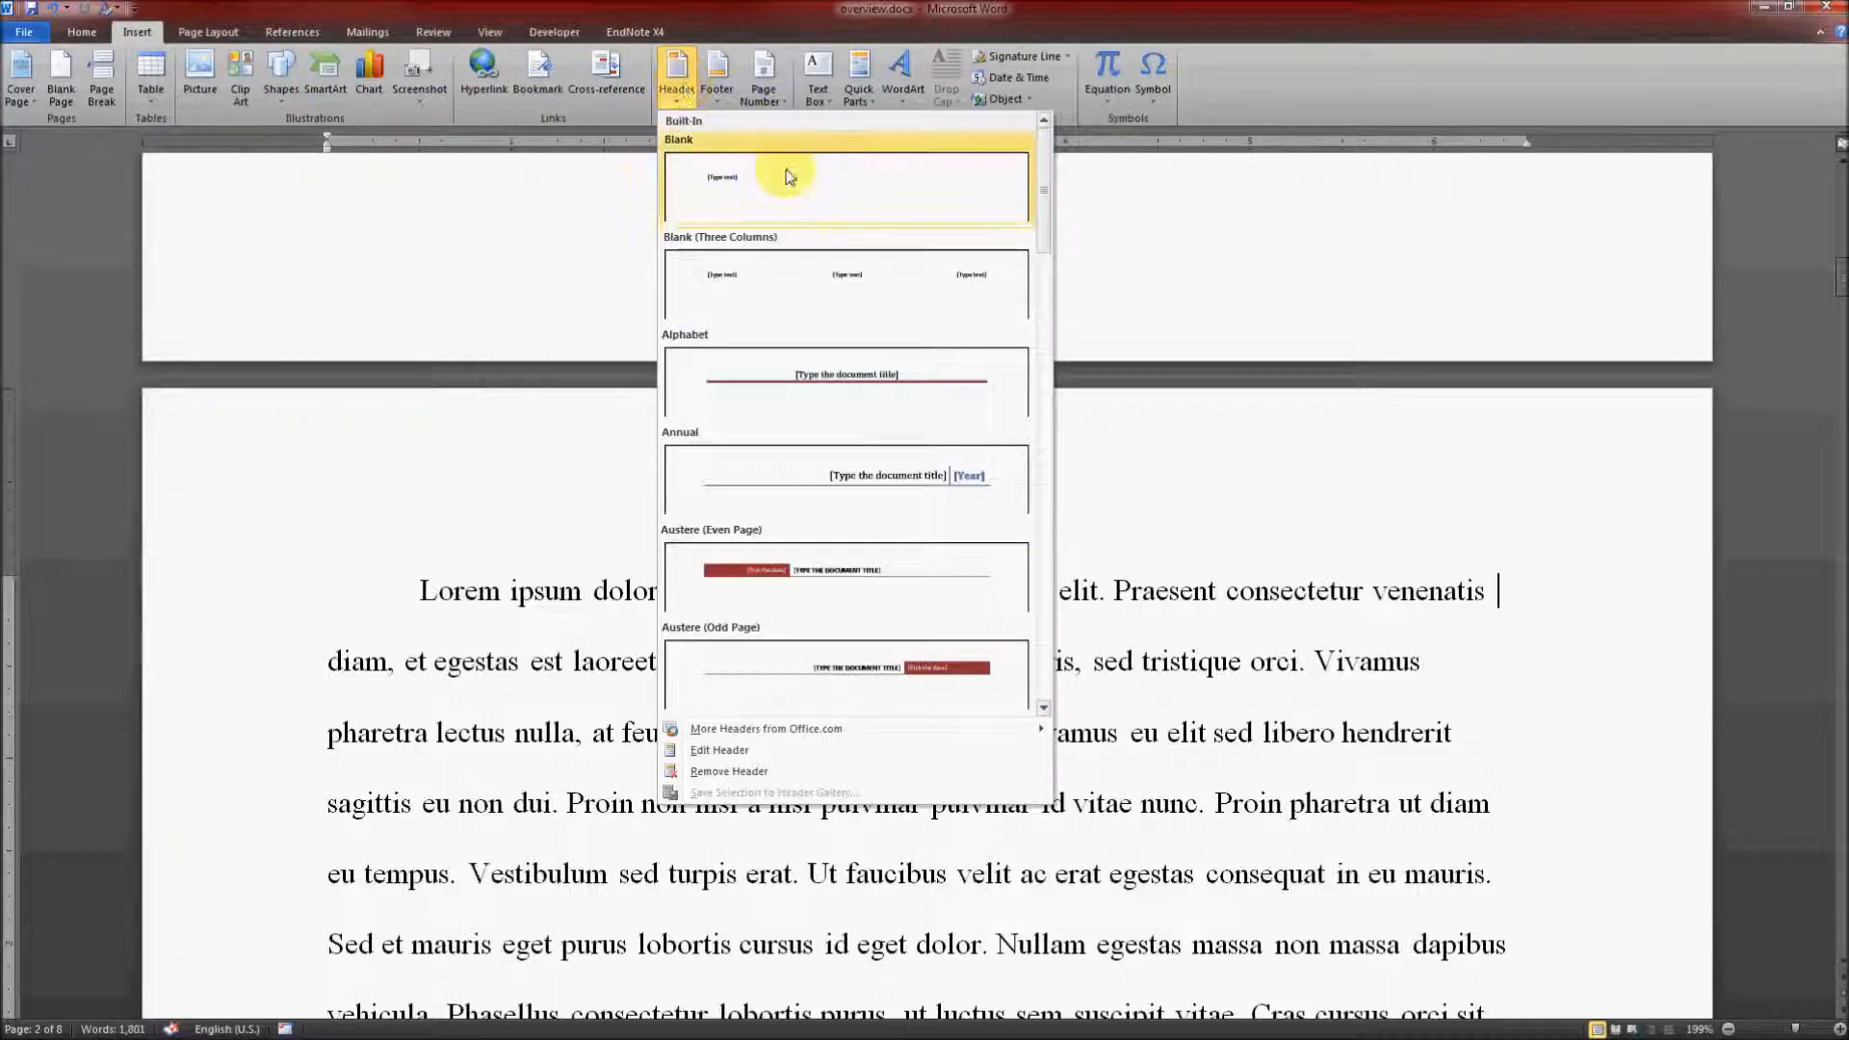
{"action": "left_click", "coordinate": [789, 177]}
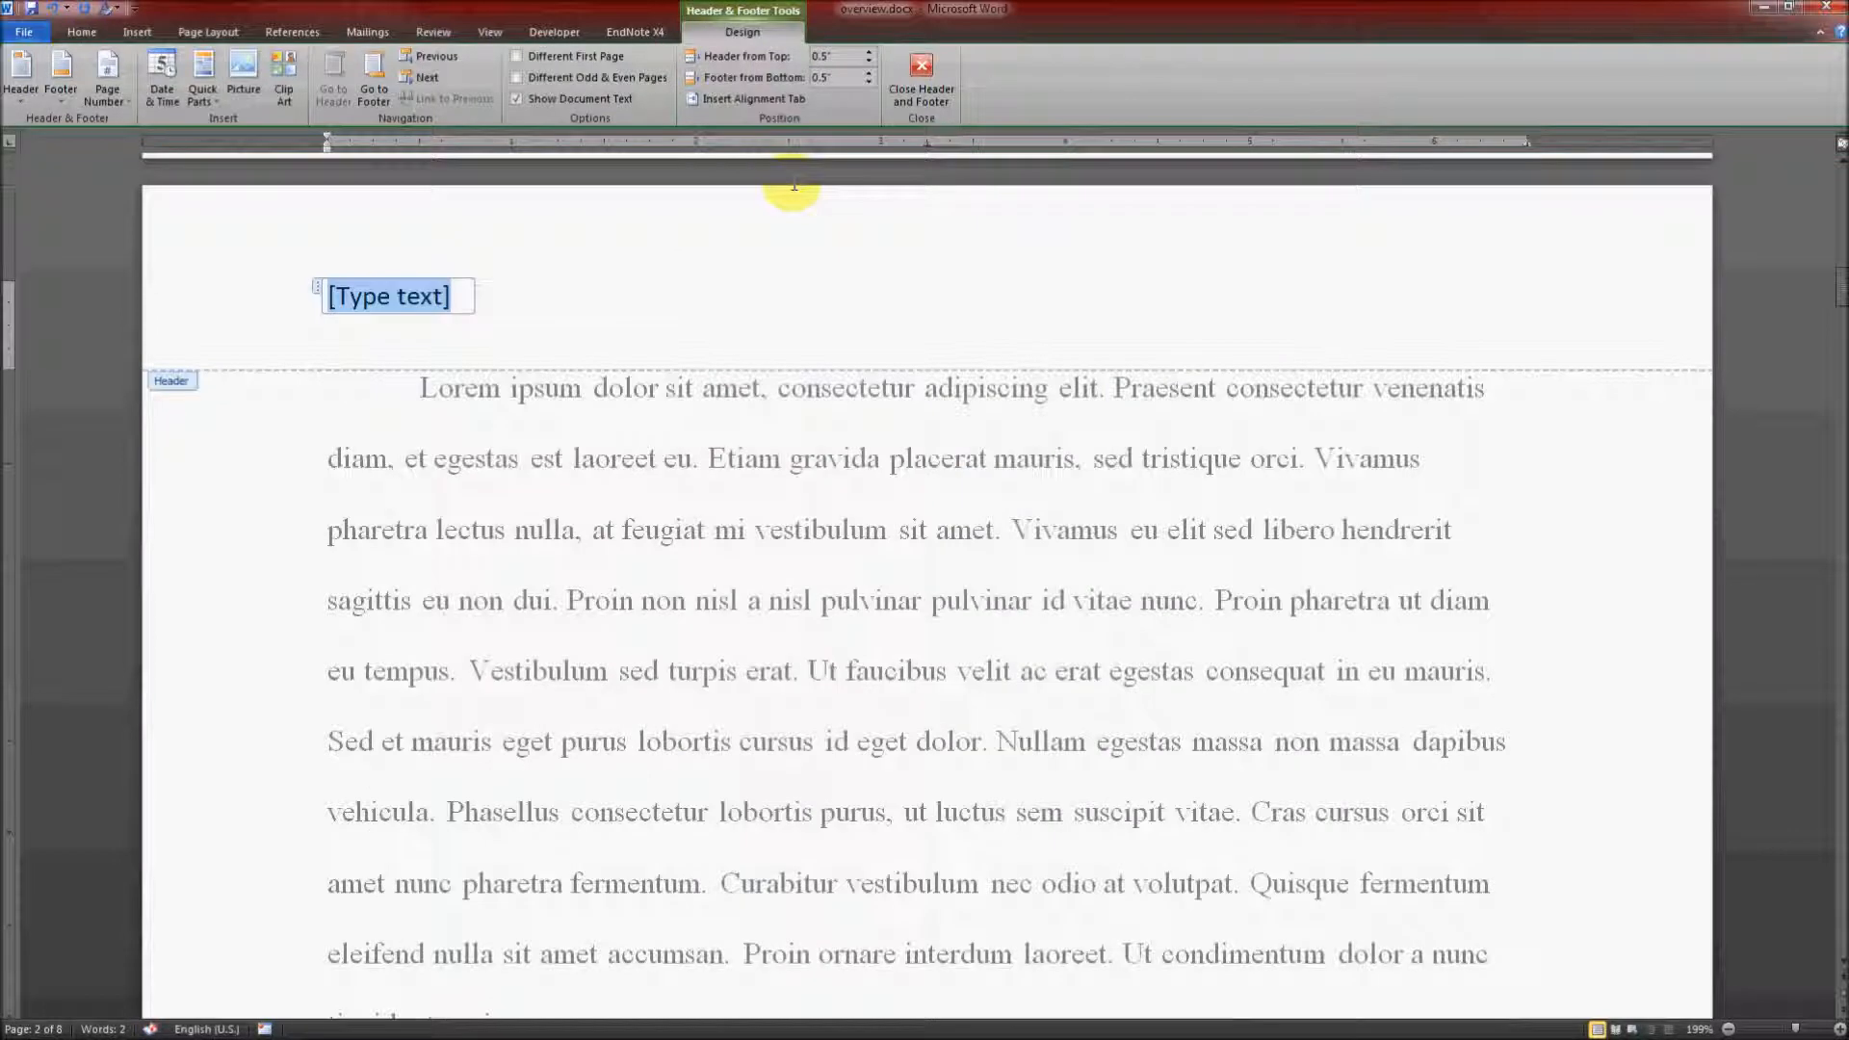
{"action": "key", "text": "Delete"}
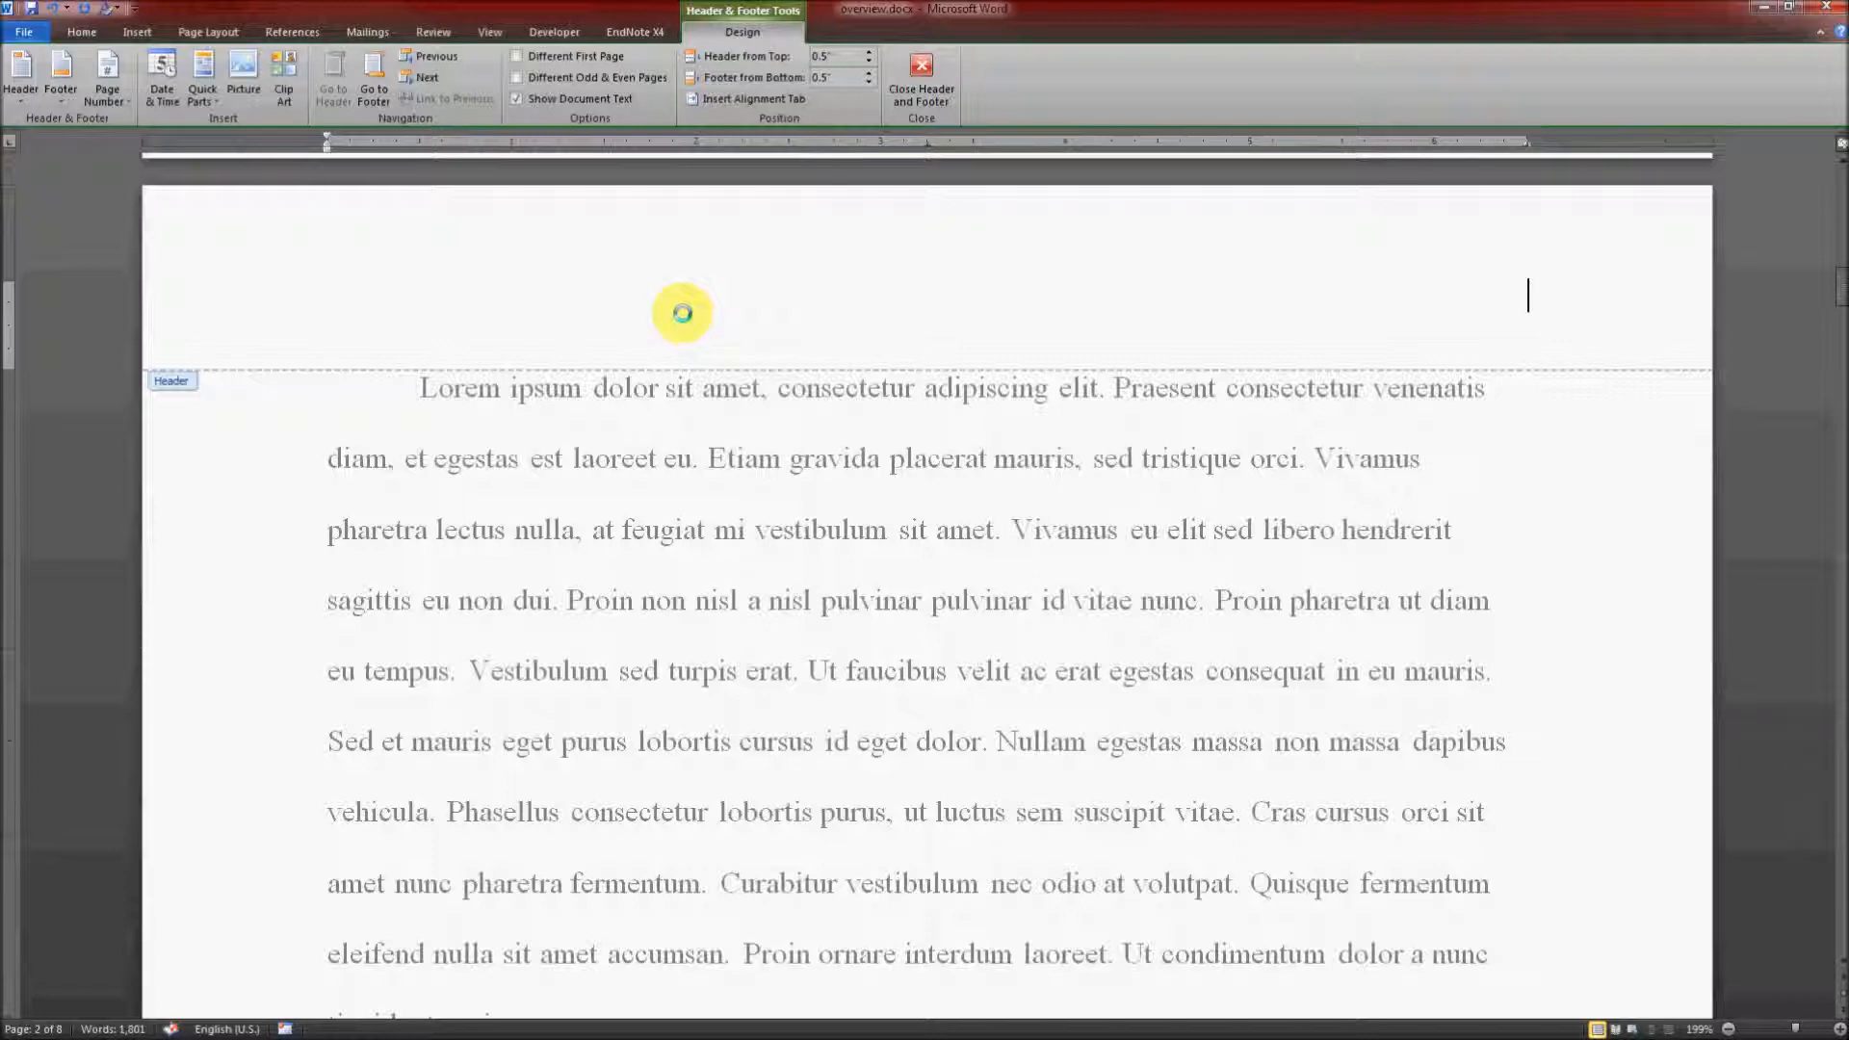
Step: Enter the student's last name right-aligned in the header, followed by a Plain Number page number at the current position
{"action": "type", "text": "tudent"}
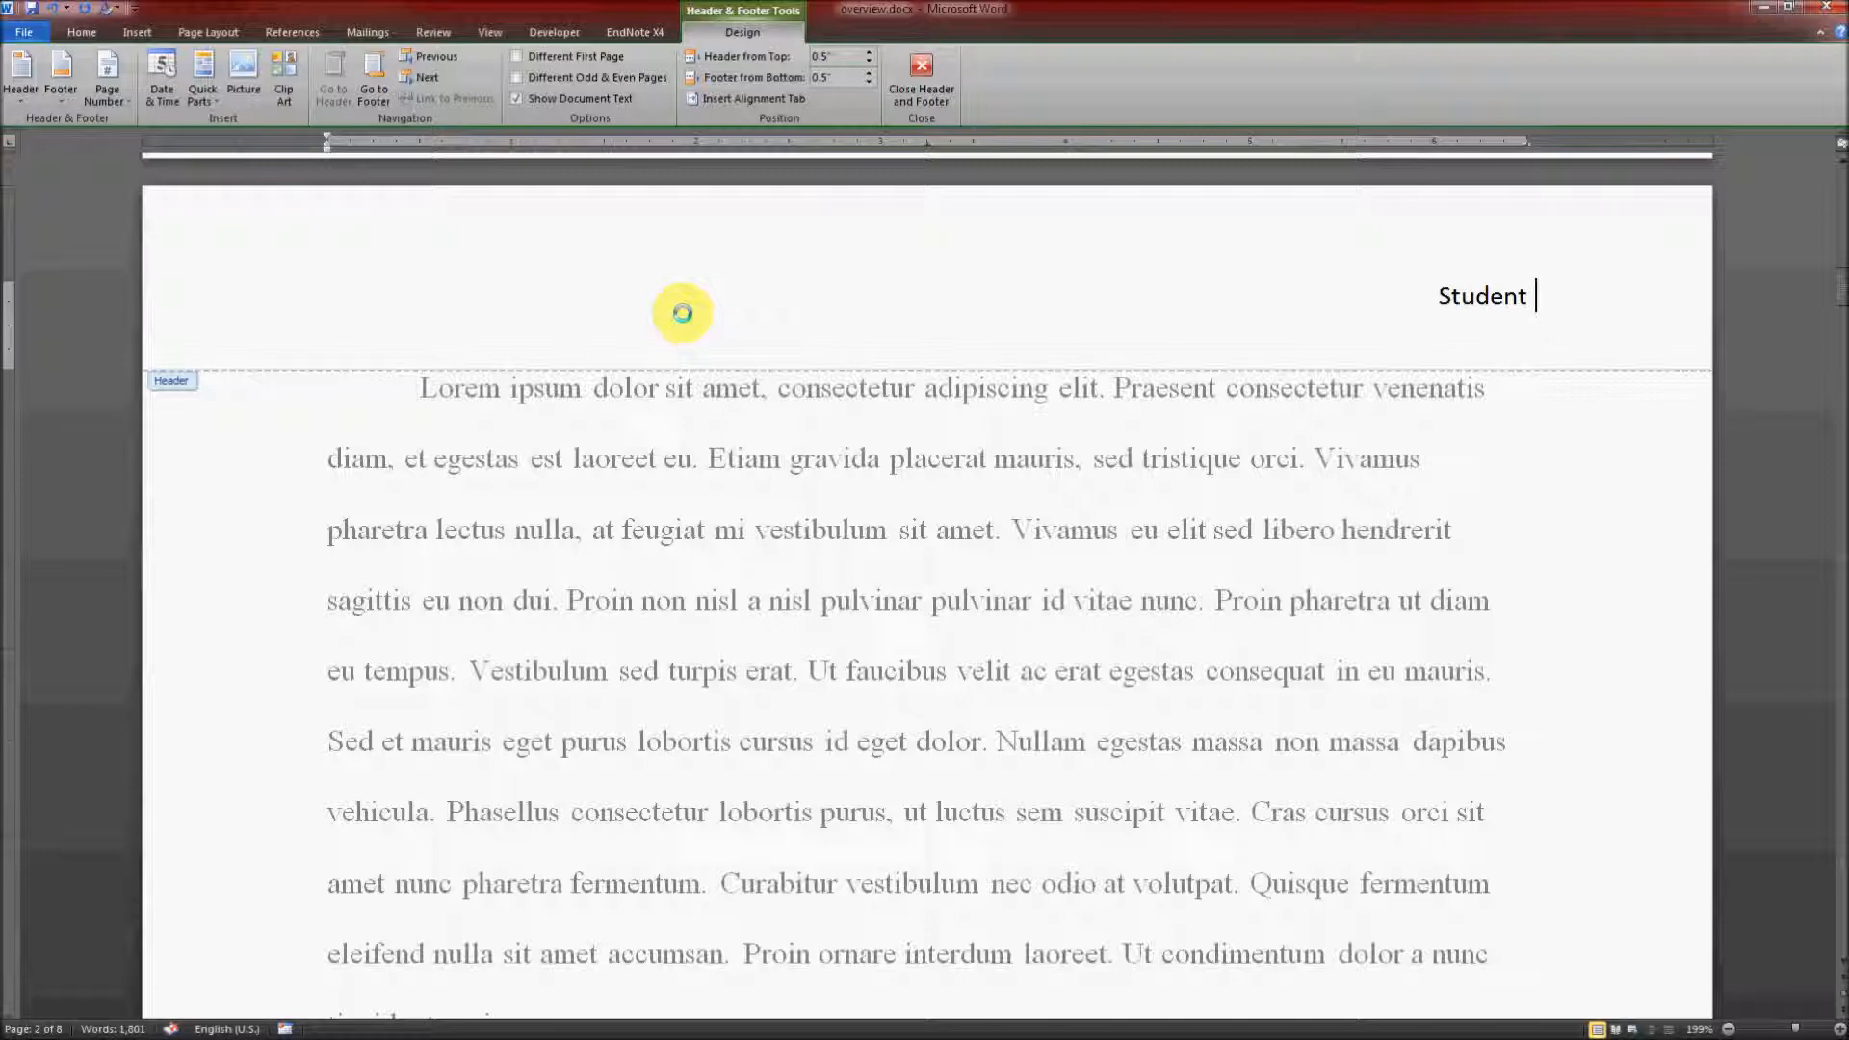
{"action": "left_click", "coordinate": [120, 81]}
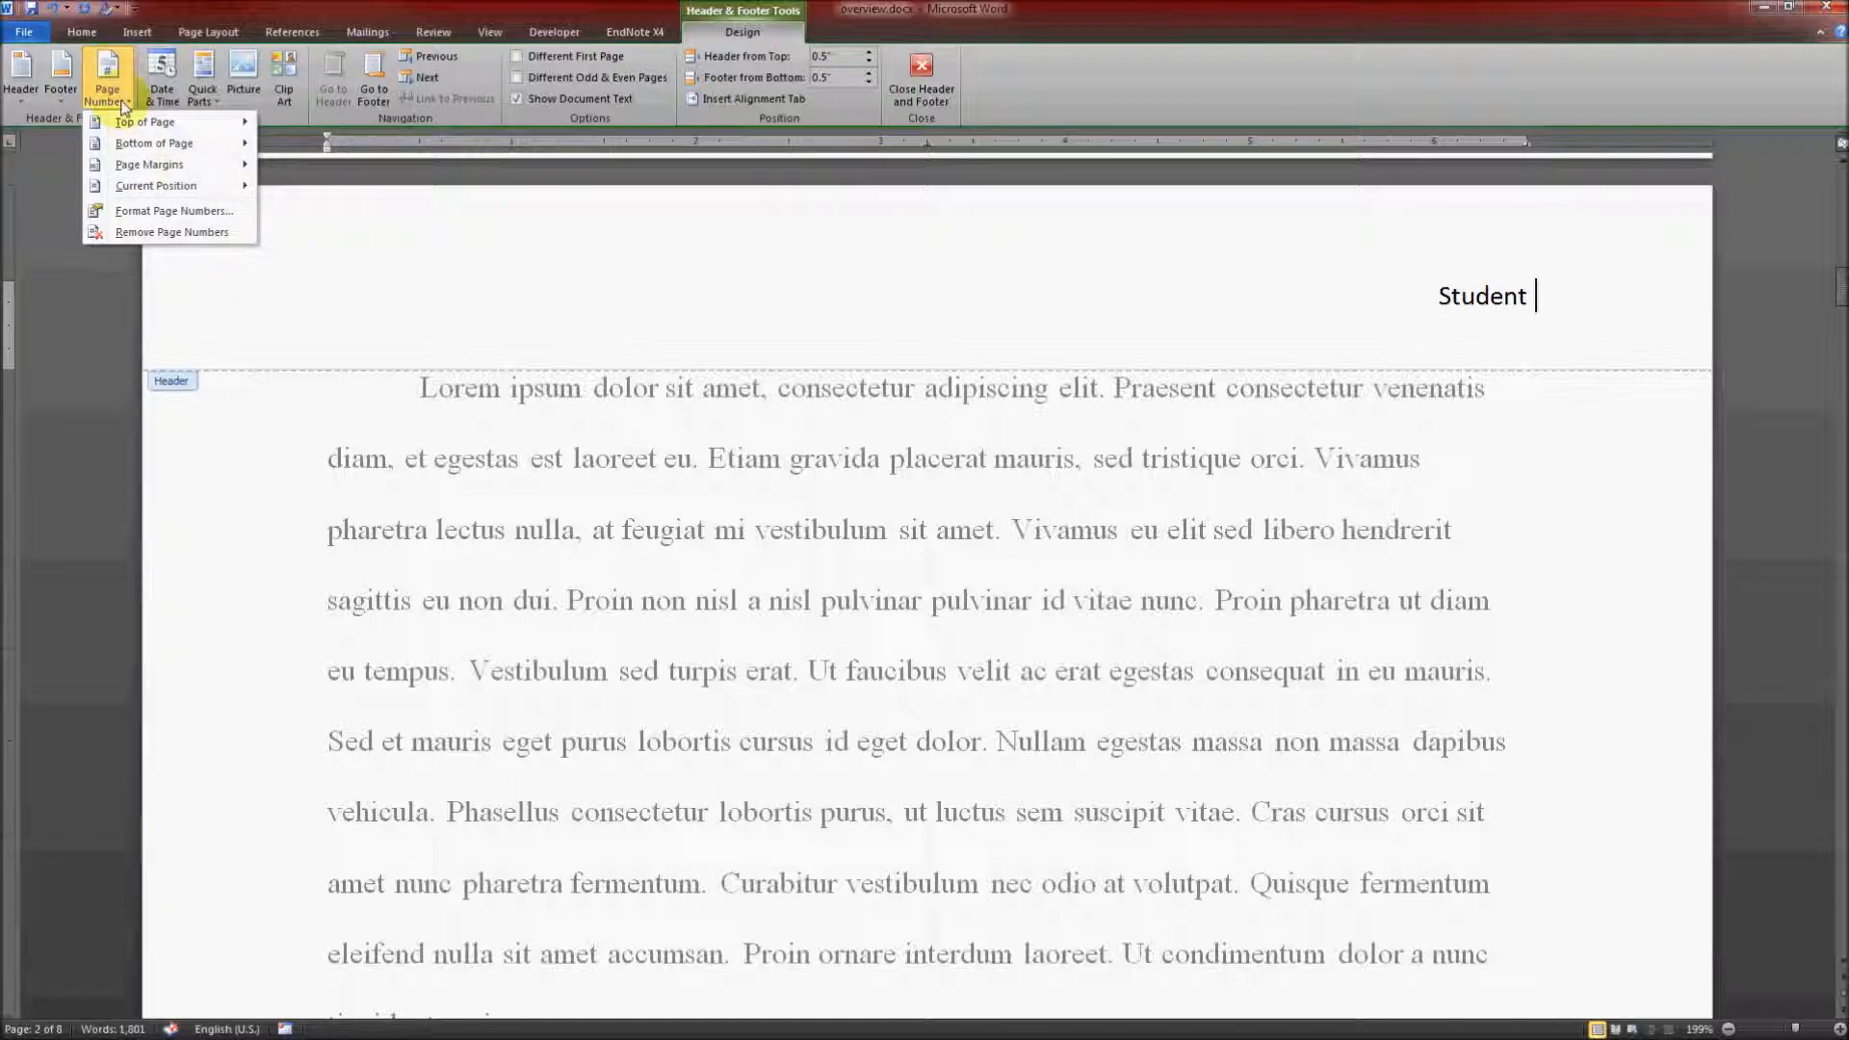
{"action": "mouse_move", "coordinate": [142, 188]}
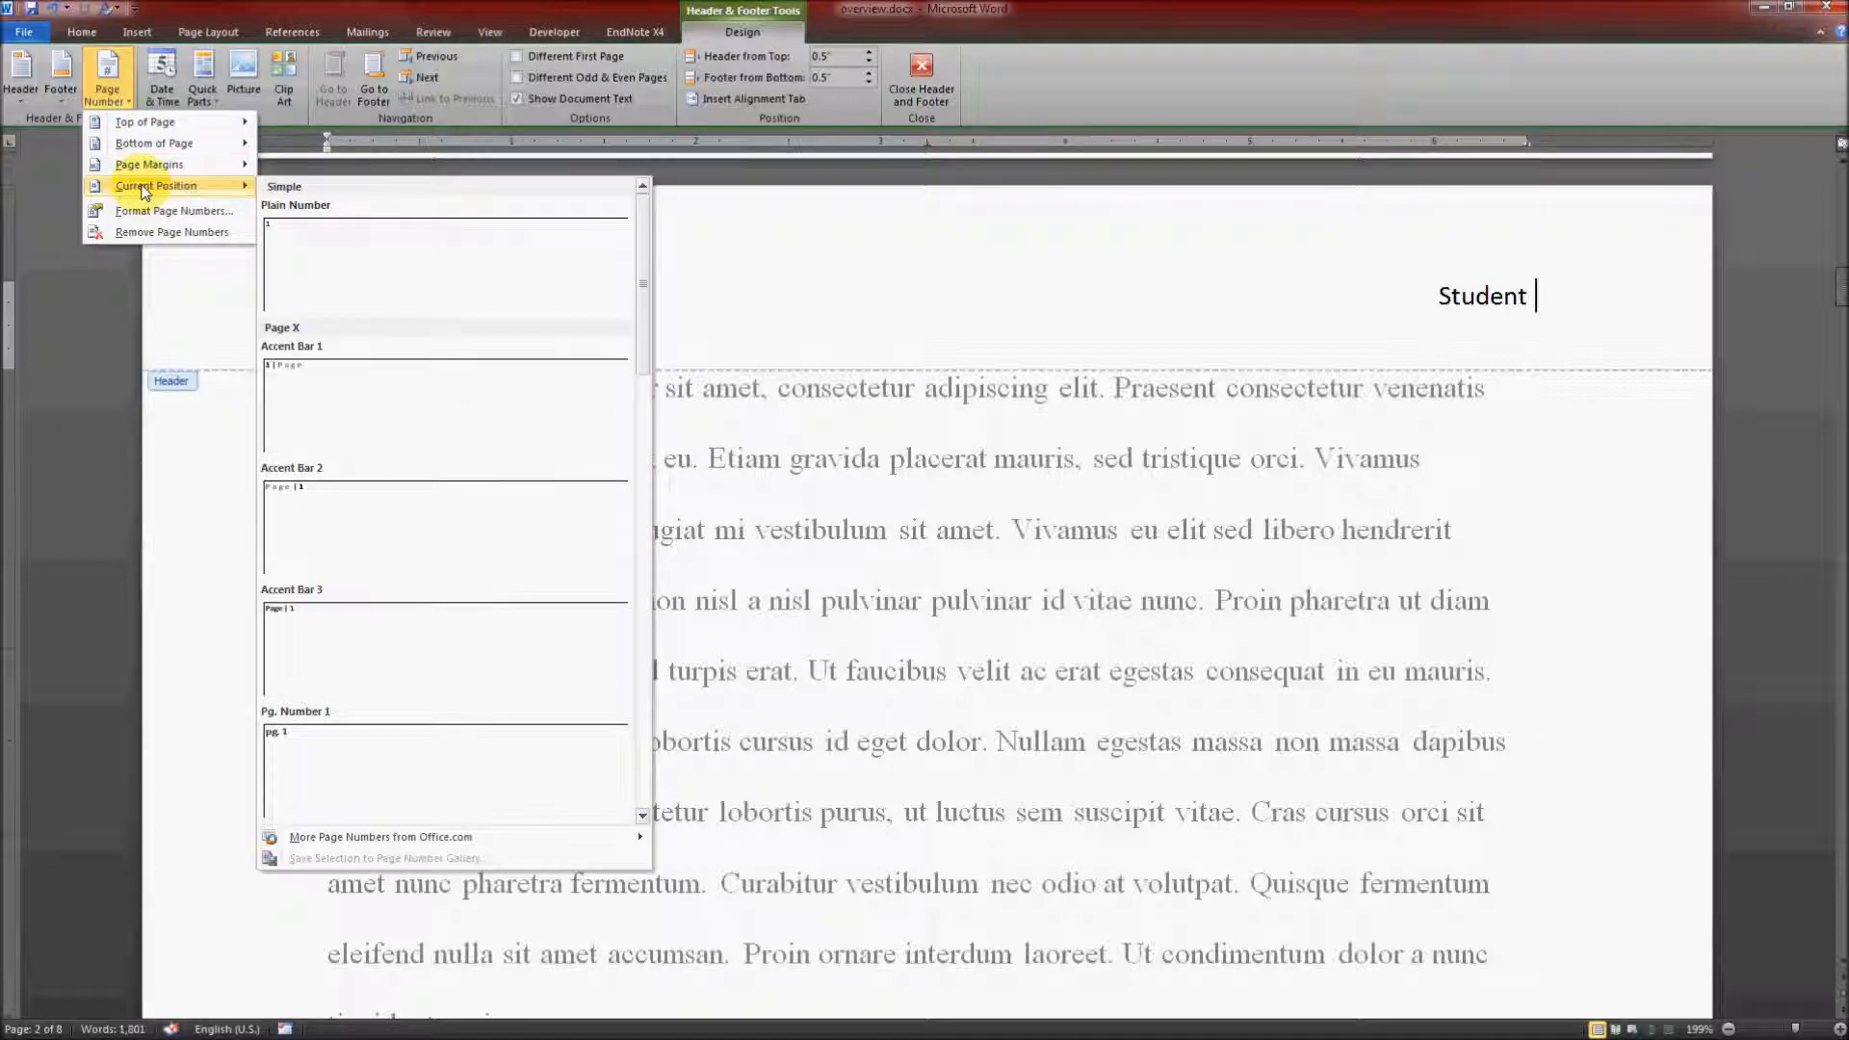
{"action": "left_click", "coordinate": [399, 244]}
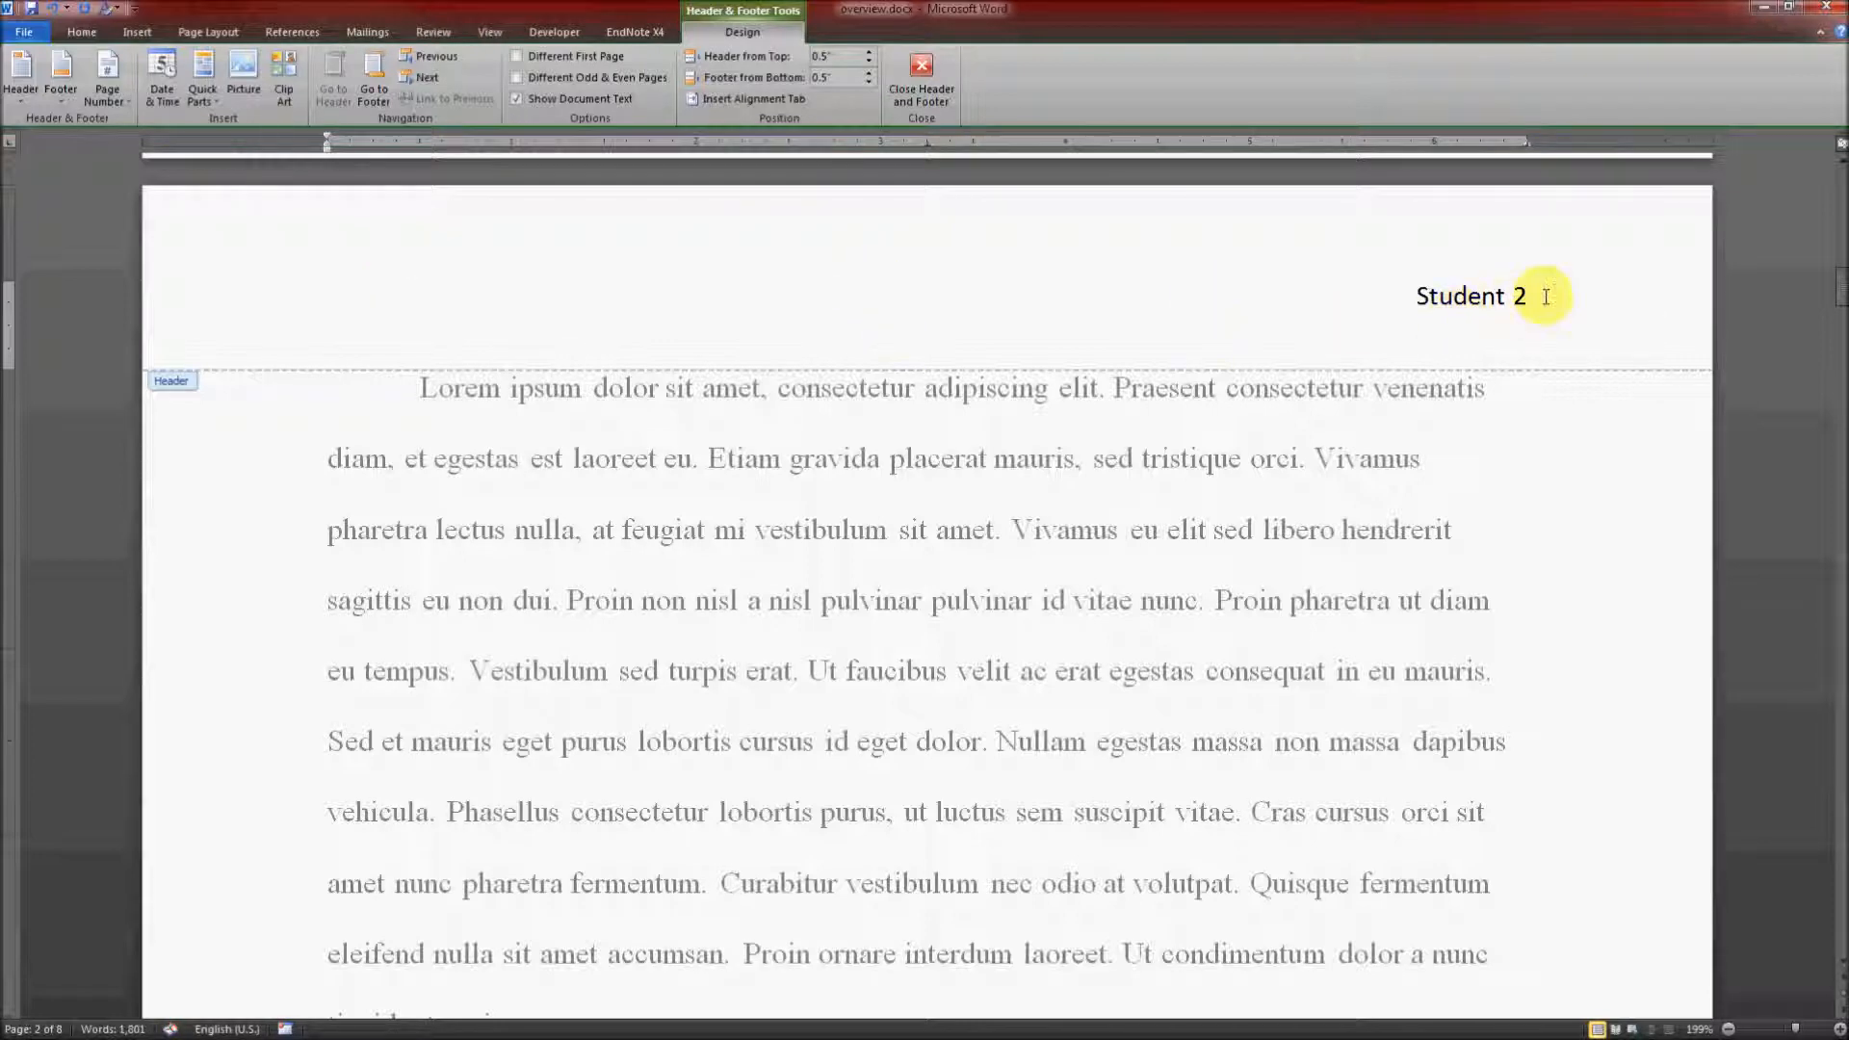
Step: Format the header's last name and page number in Times New Roman, size 12
{"action": "left_click_drag", "start_coordinate": [1535, 293], "coordinate": [1370, 287]}
{"action": "left_click", "coordinate": [1114, 309]}
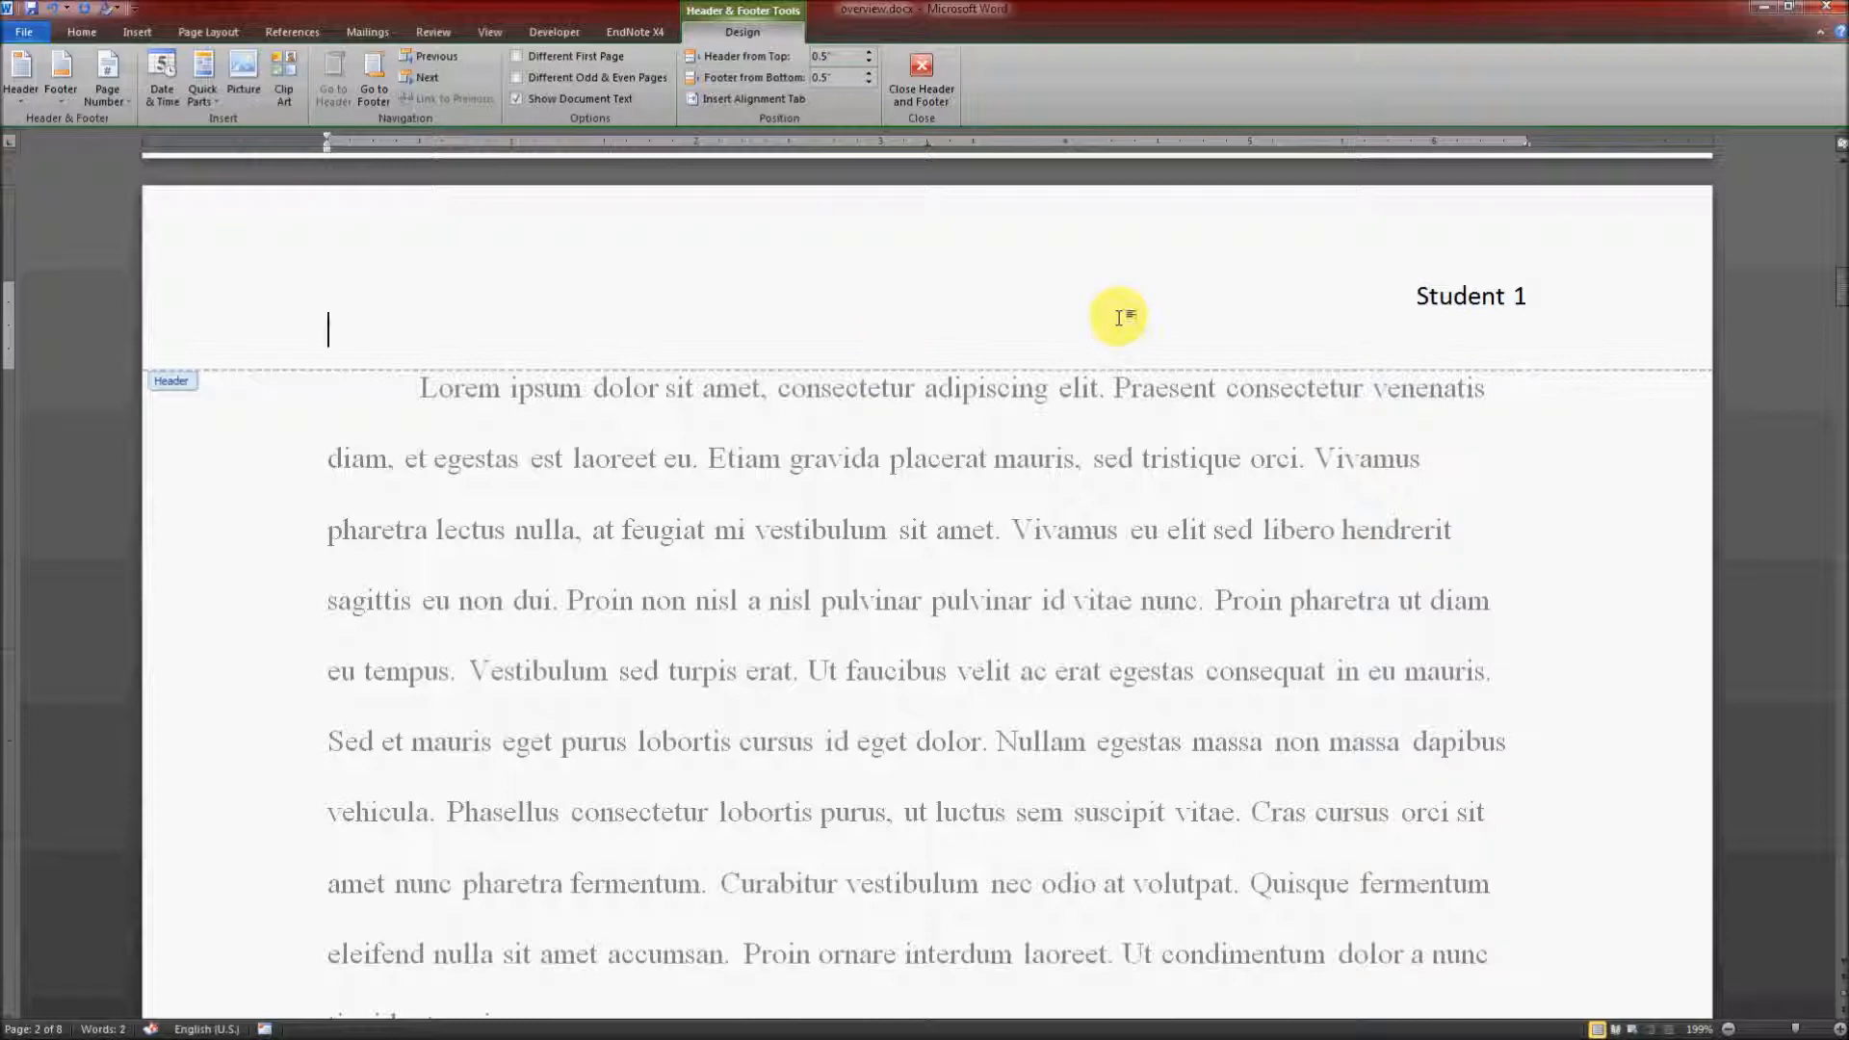
{"action": "left_click_drag", "start_coordinate": [1200, 293], "coordinate": [1630, 298]}
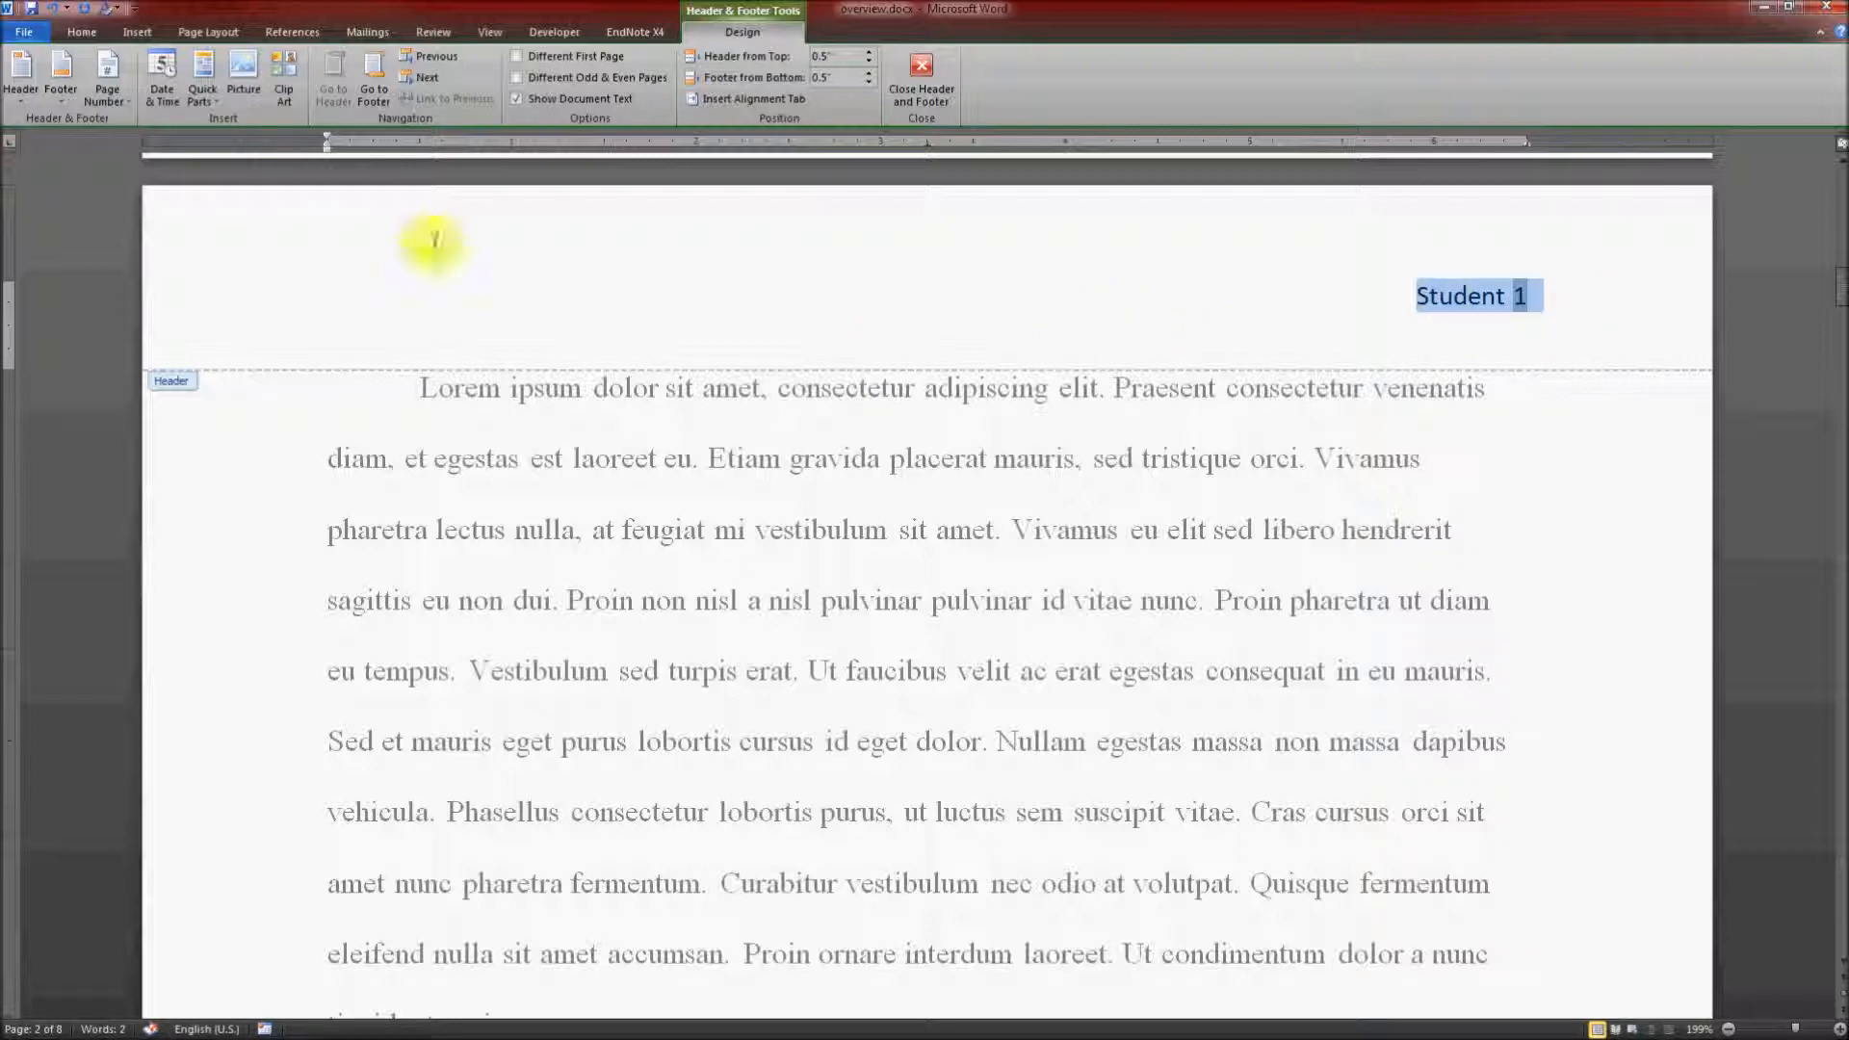
{"action": "left_click", "coordinate": [96, 37]}
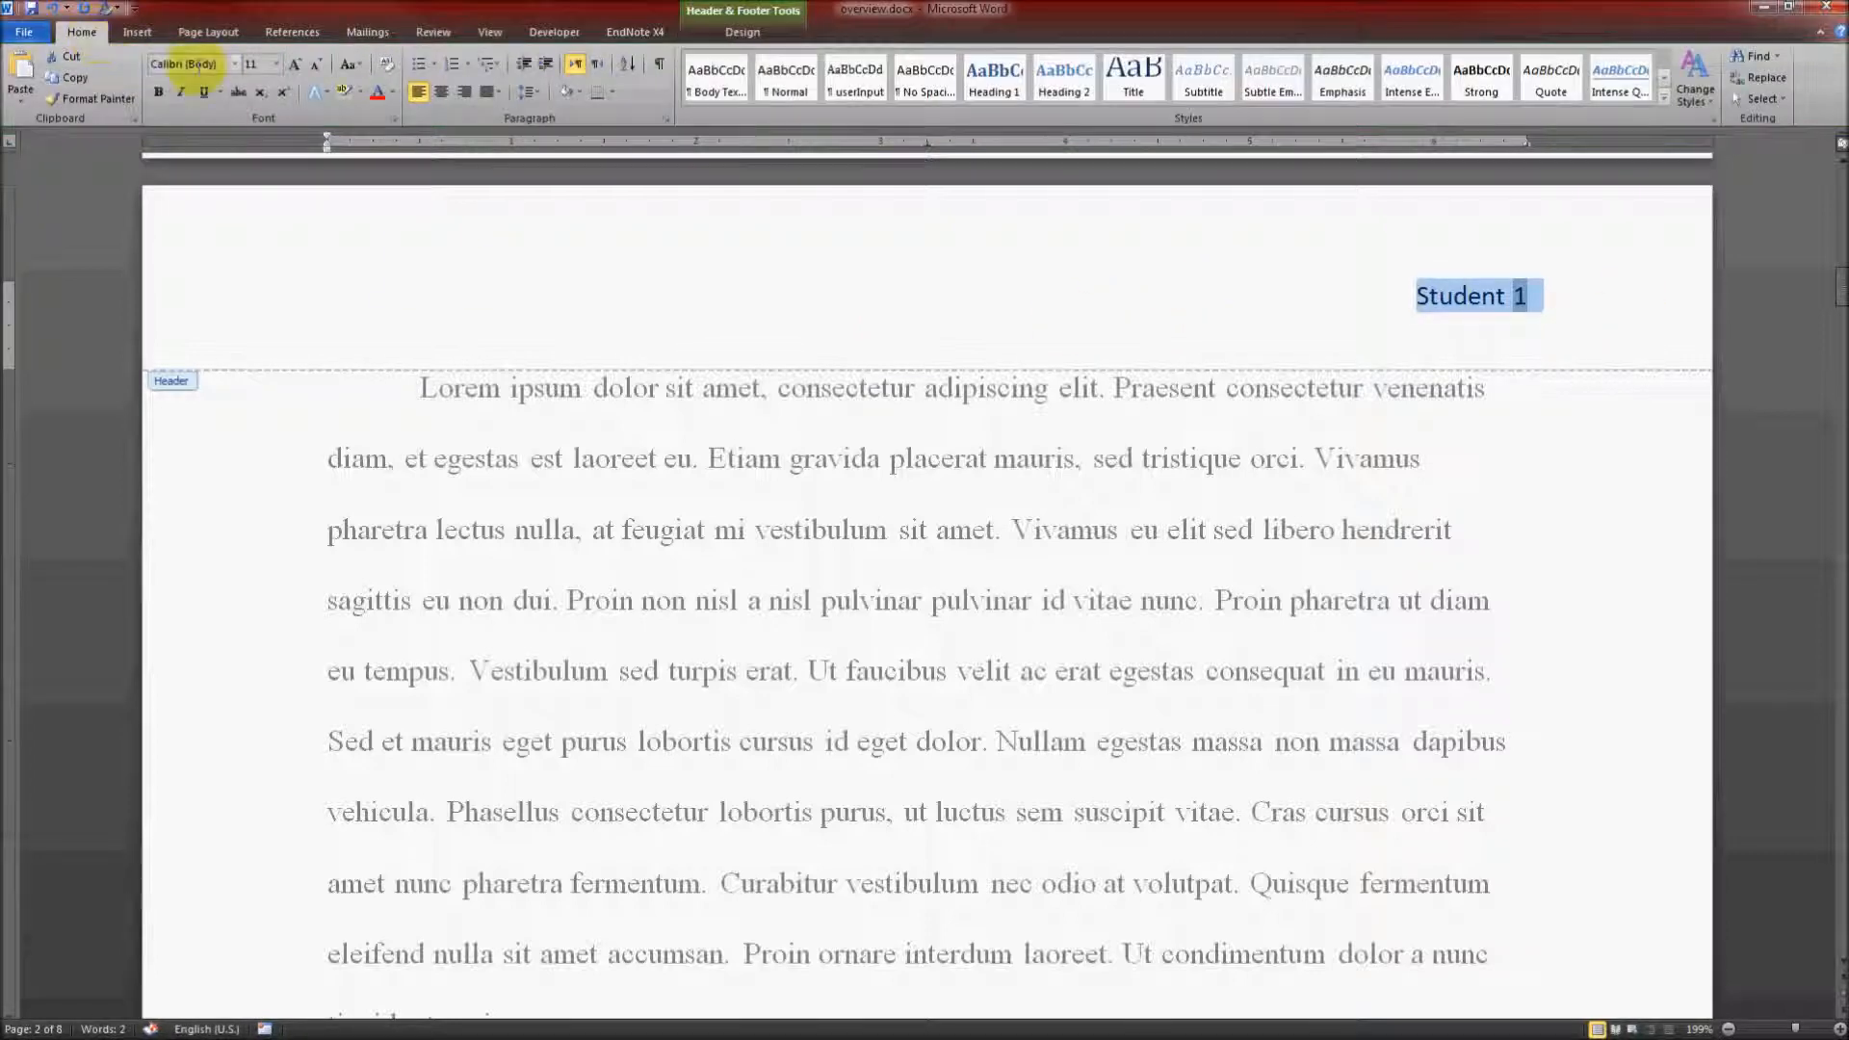
{"action": "left_click", "coordinate": [234, 63]}
{"action": "left_click", "coordinate": [239, 154]}
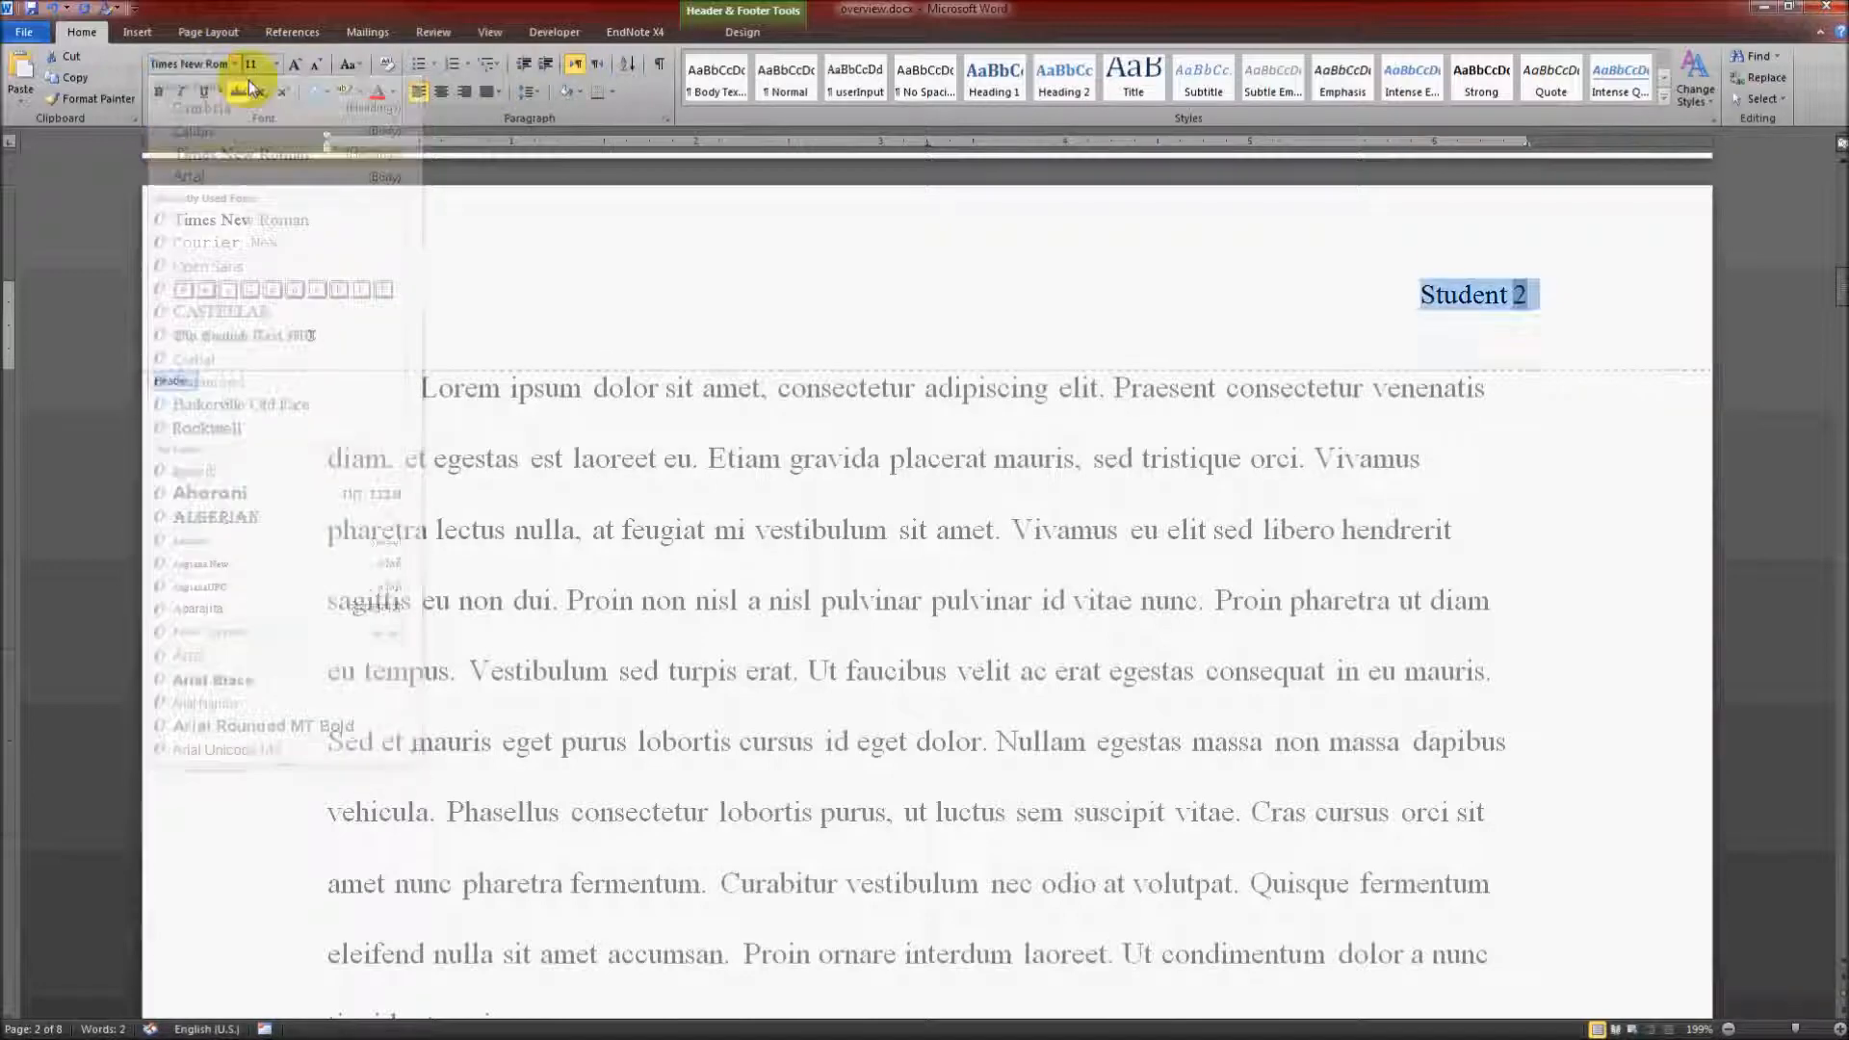
{"action": "left_click", "coordinate": [295, 64]}
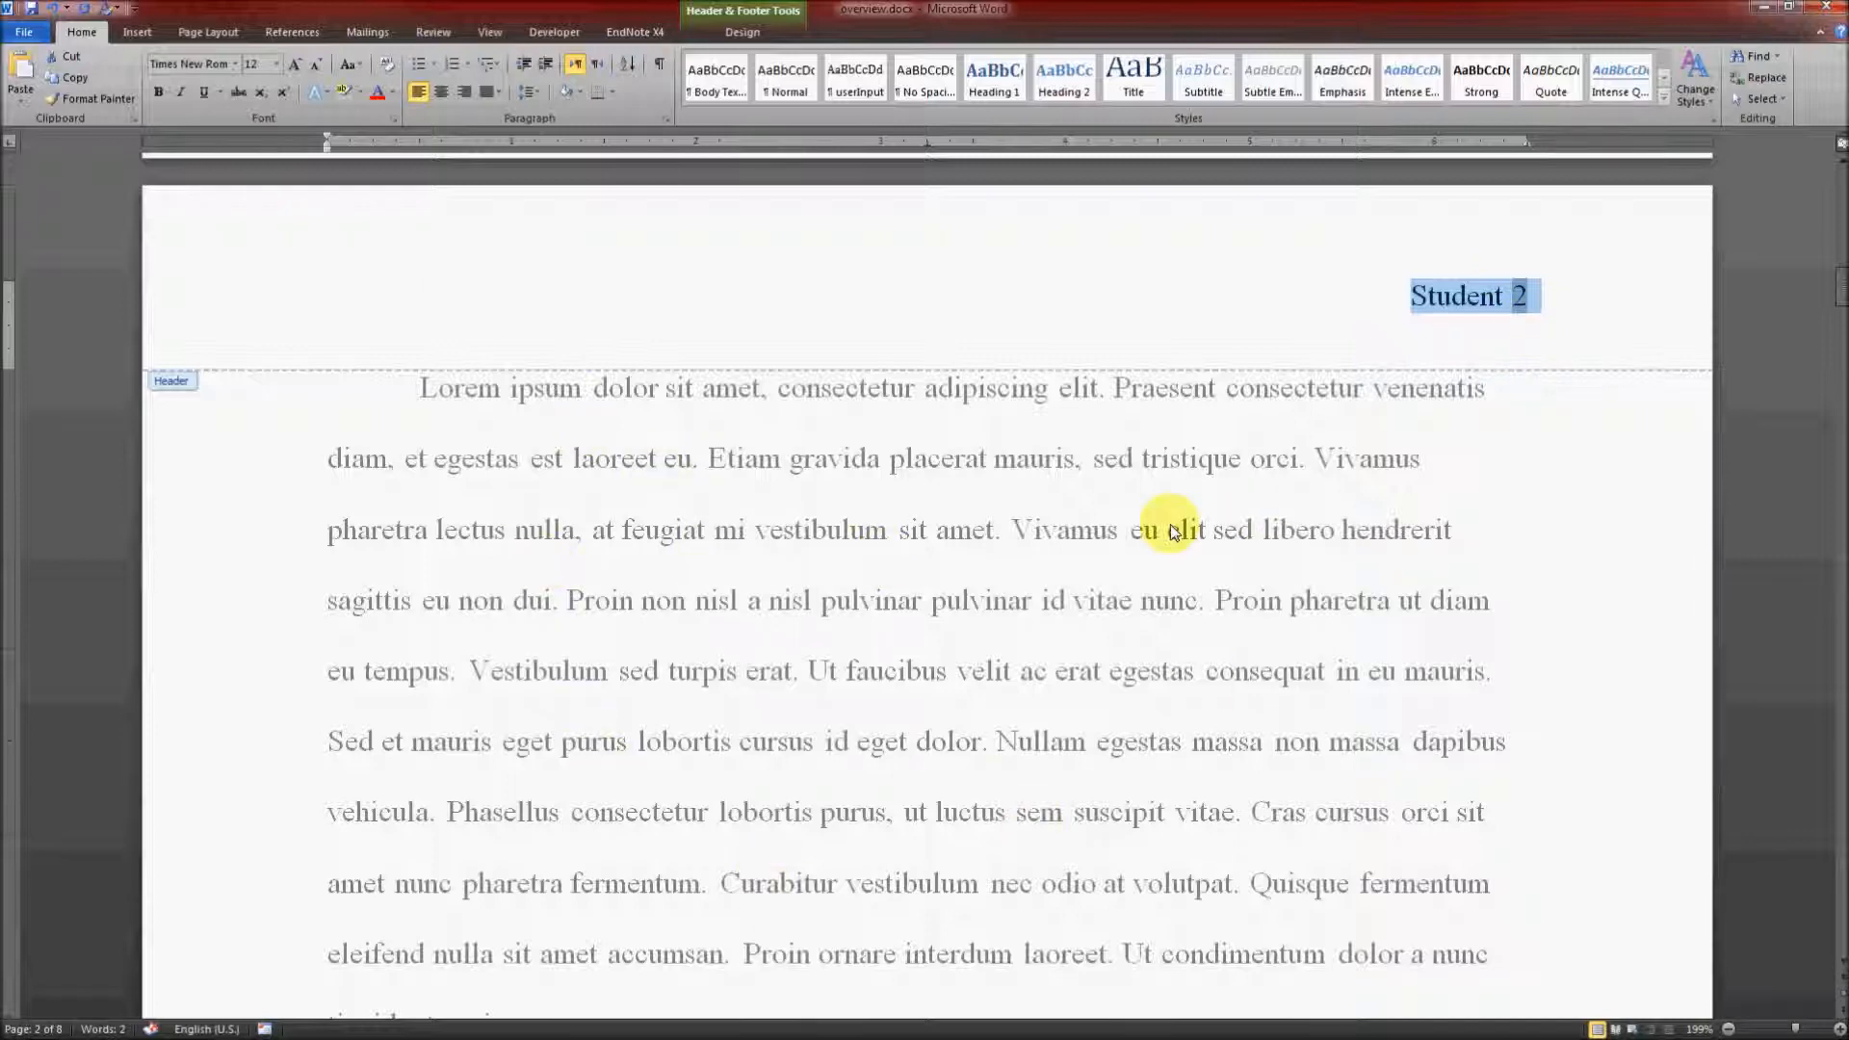
{"action": "left_click", "coordinate": [1520, 330]}
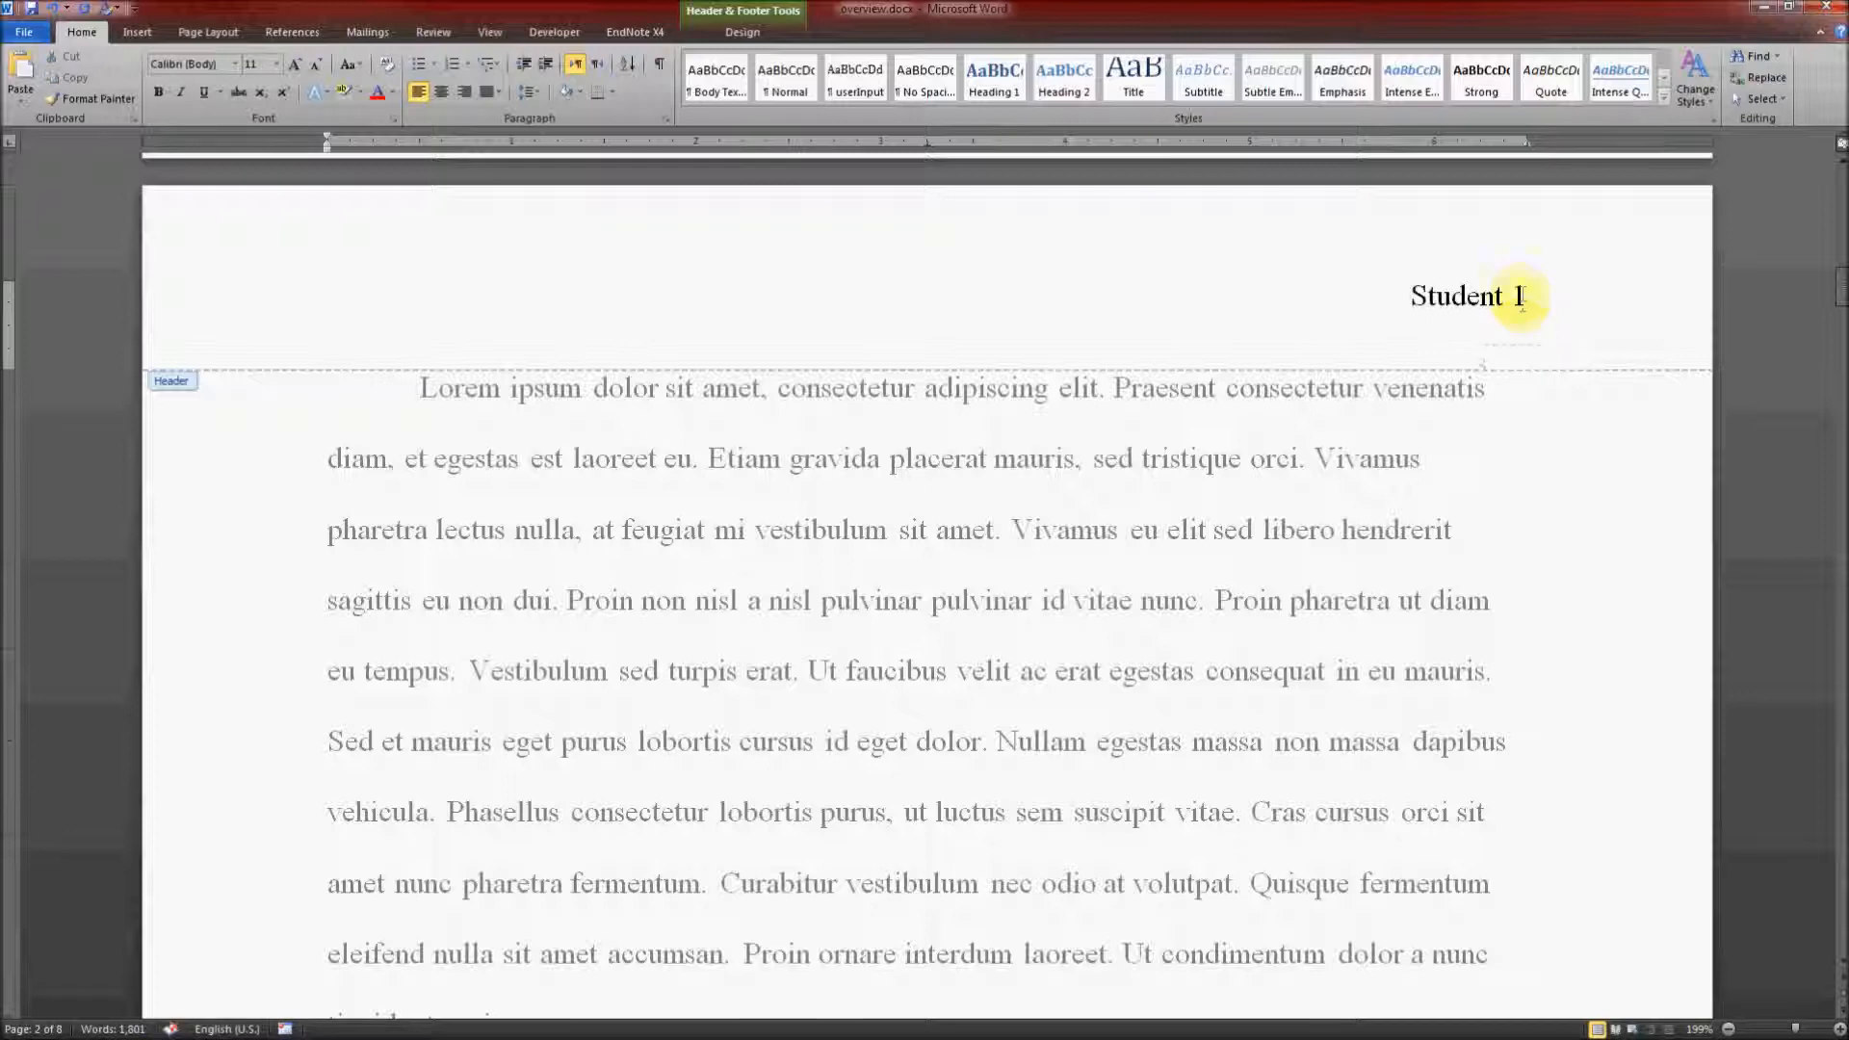
Step: Set the header's page numbering to start at 0
{"action": "left_click", "coordinate": [1524, 291]}
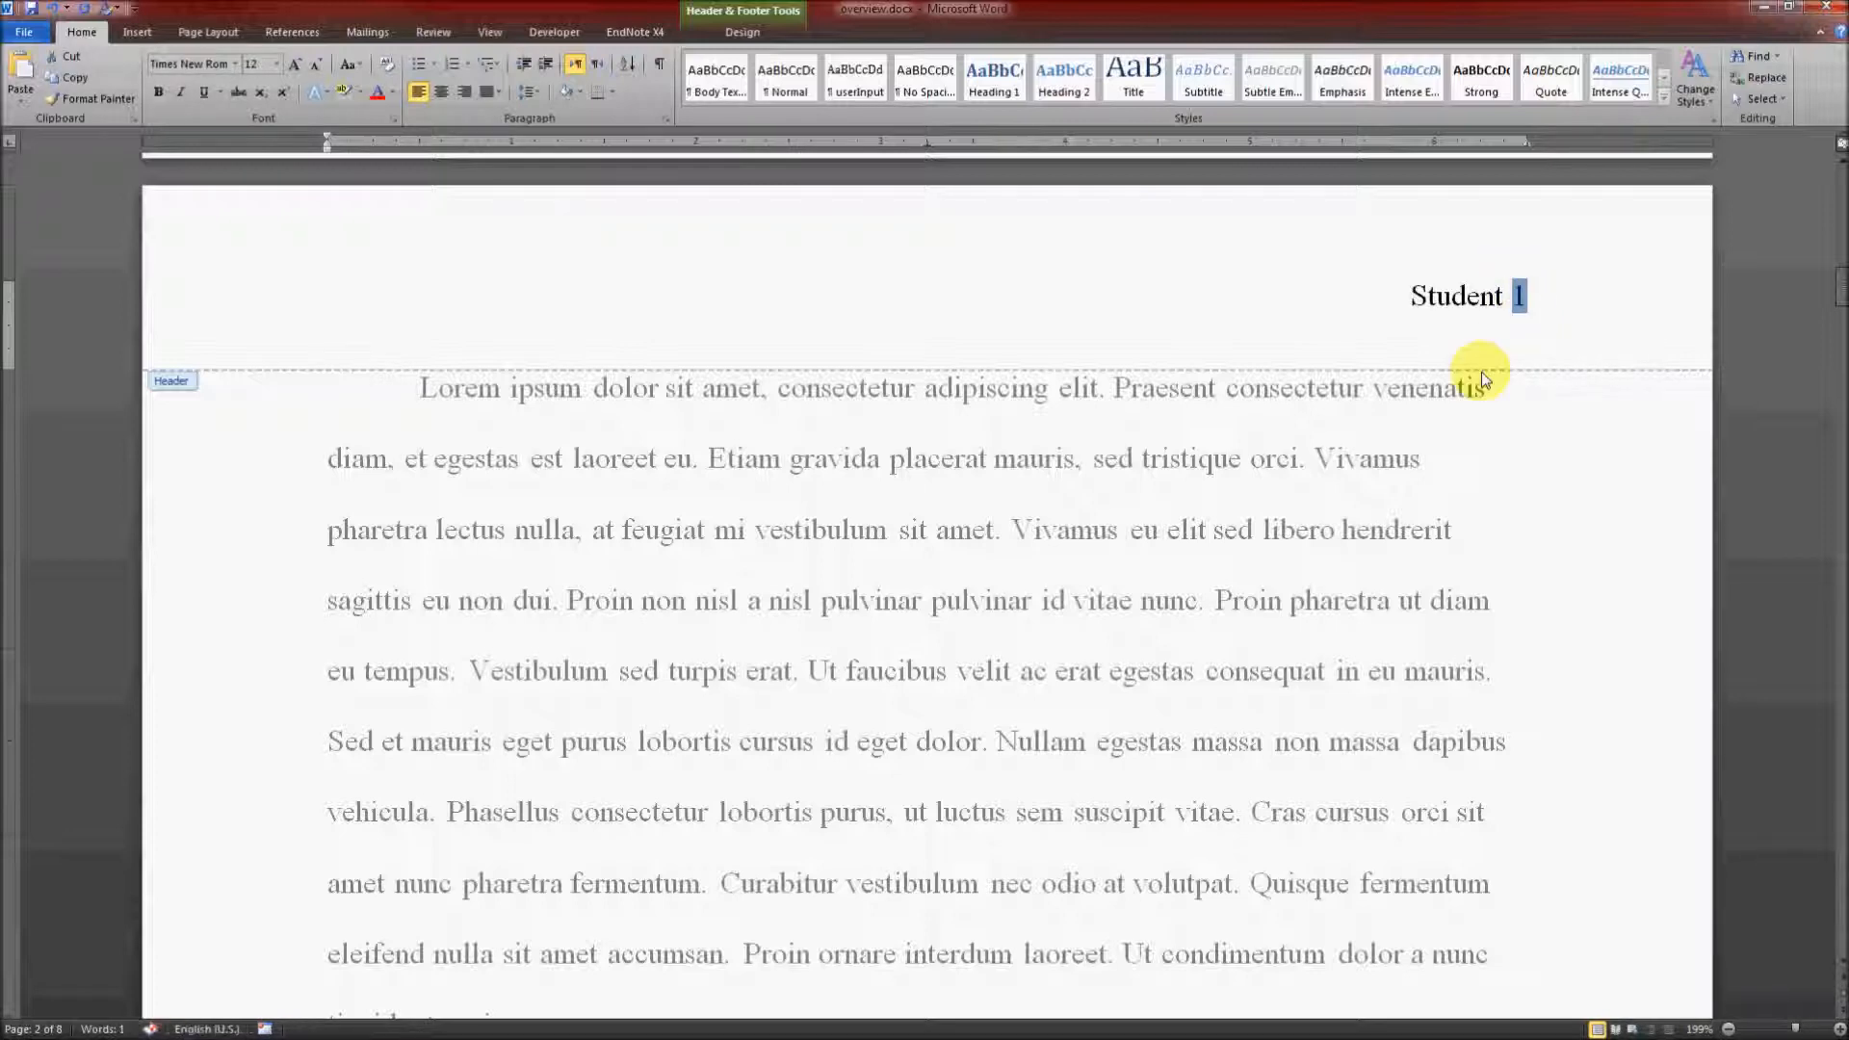
{"action": "left_click", "coordinate": [1507, 330]}
{"action": "double_click", "coordinate": [1518, 295]}
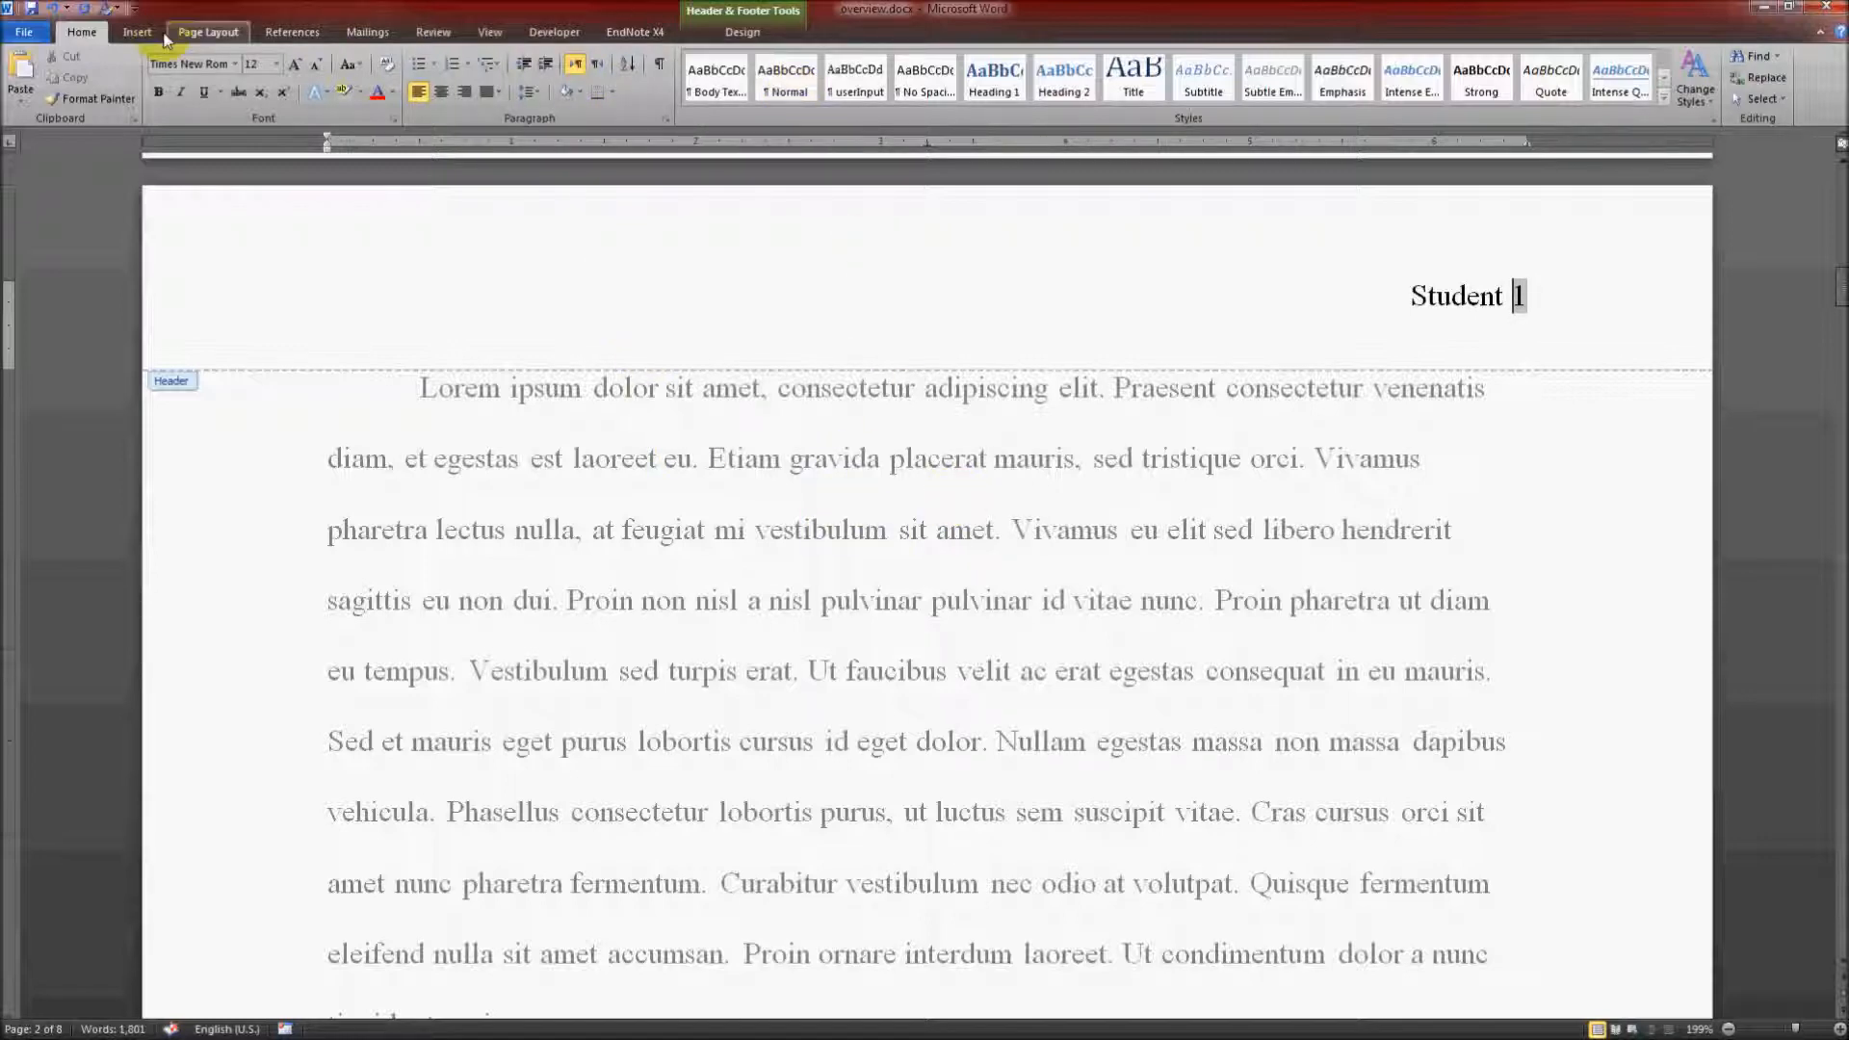
{"action": "left_click", "coordinate": [132, 33]}
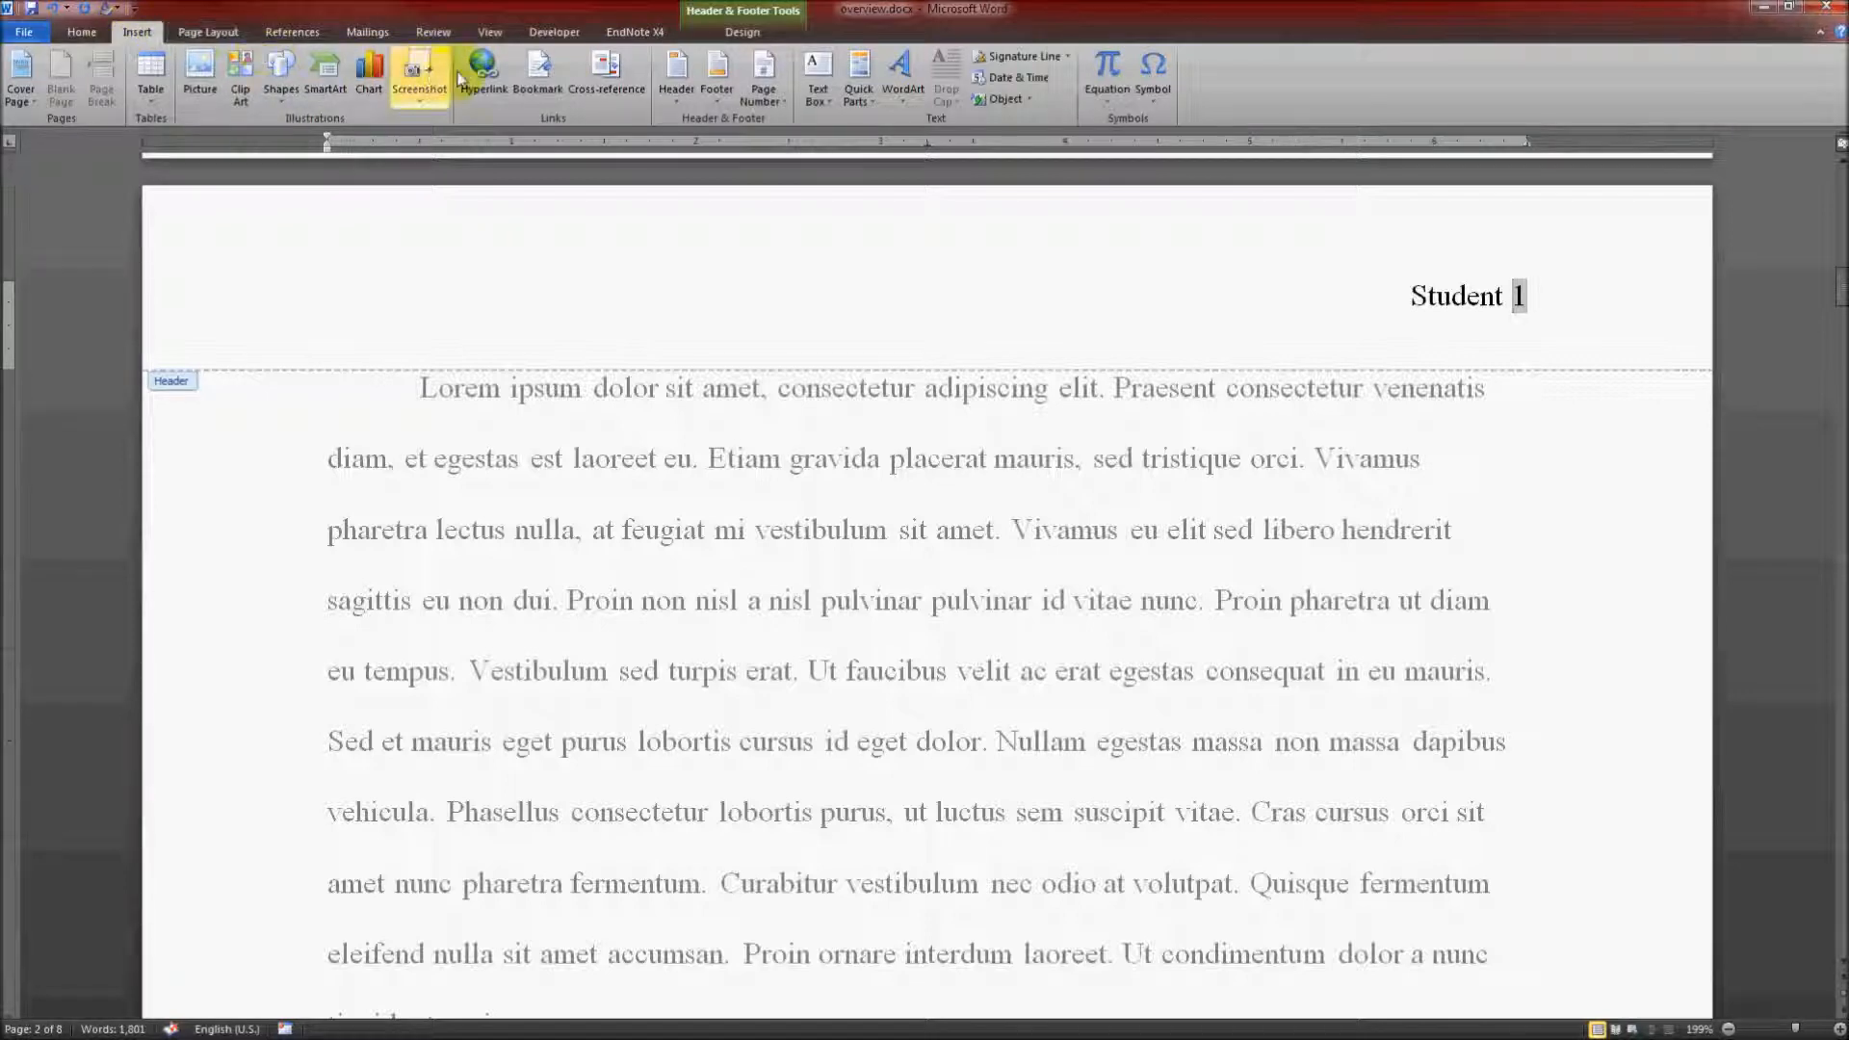
{"action": "left_click", "coordinate": [776, 108]}
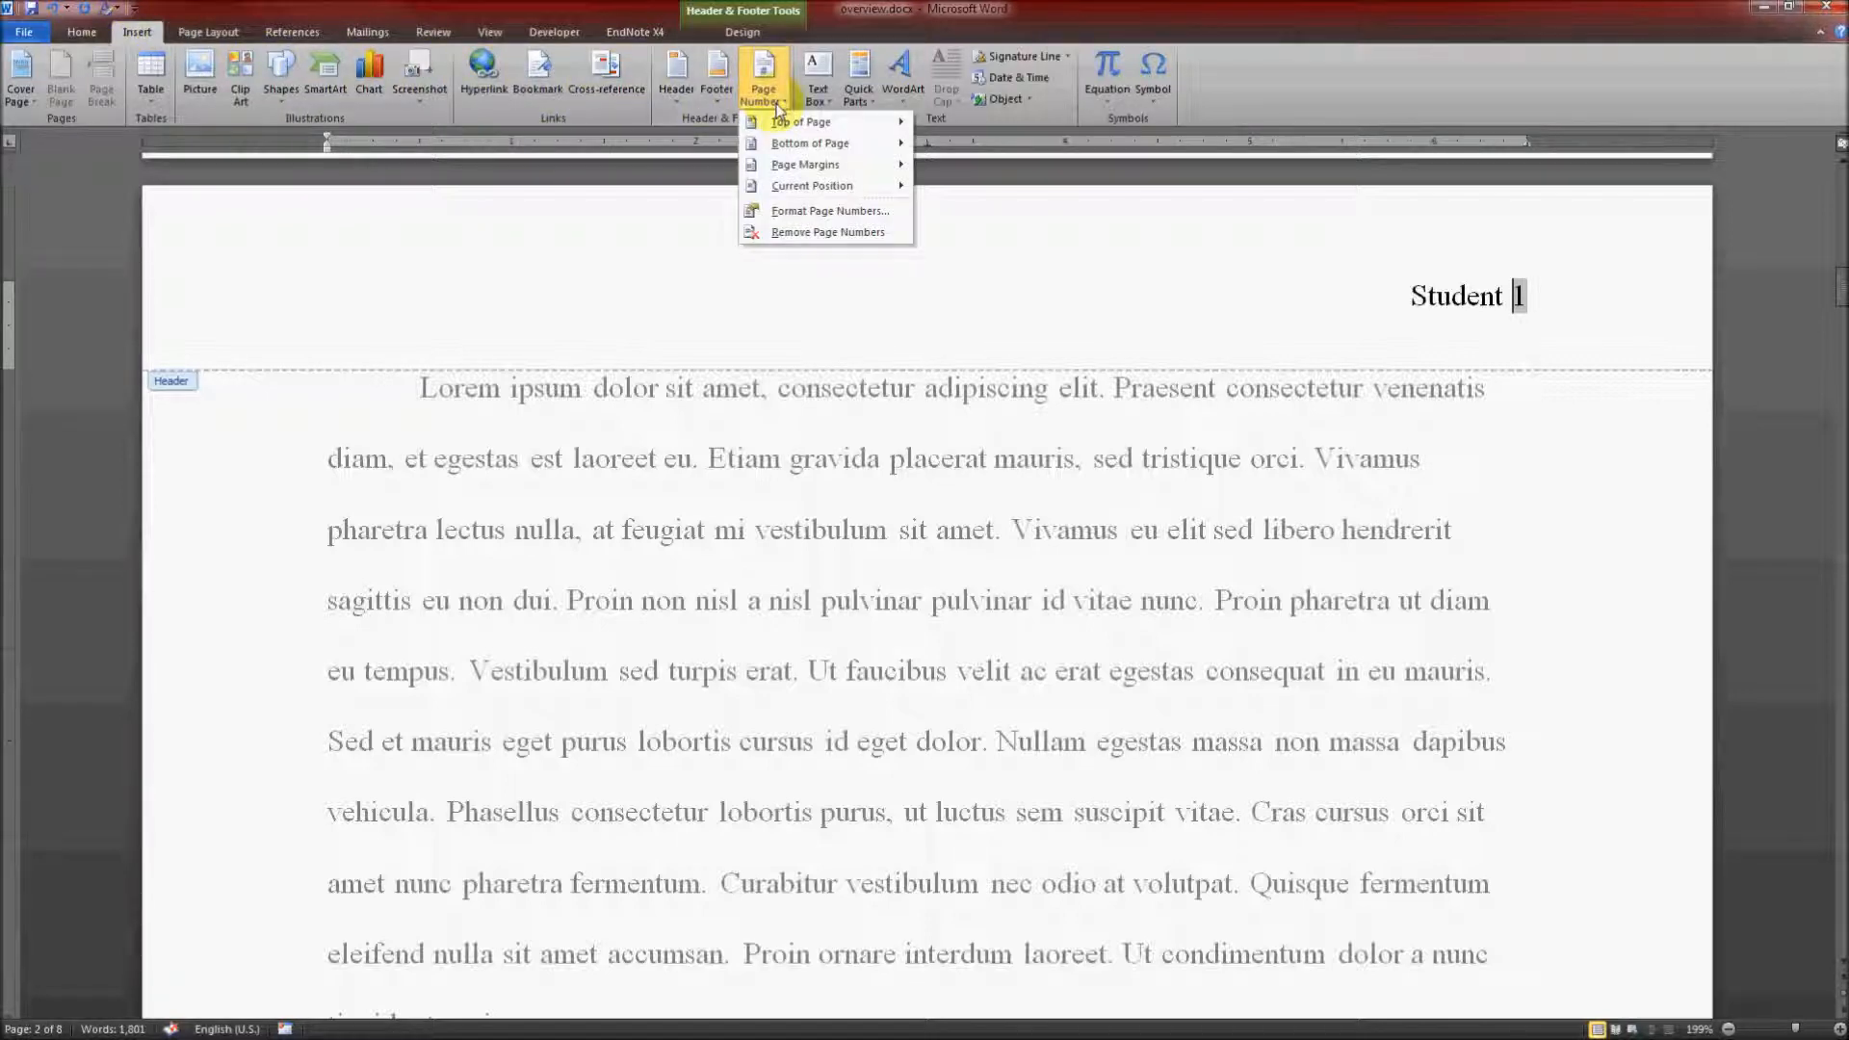
{"action": "left_click", "coordinate": [825, 212]}
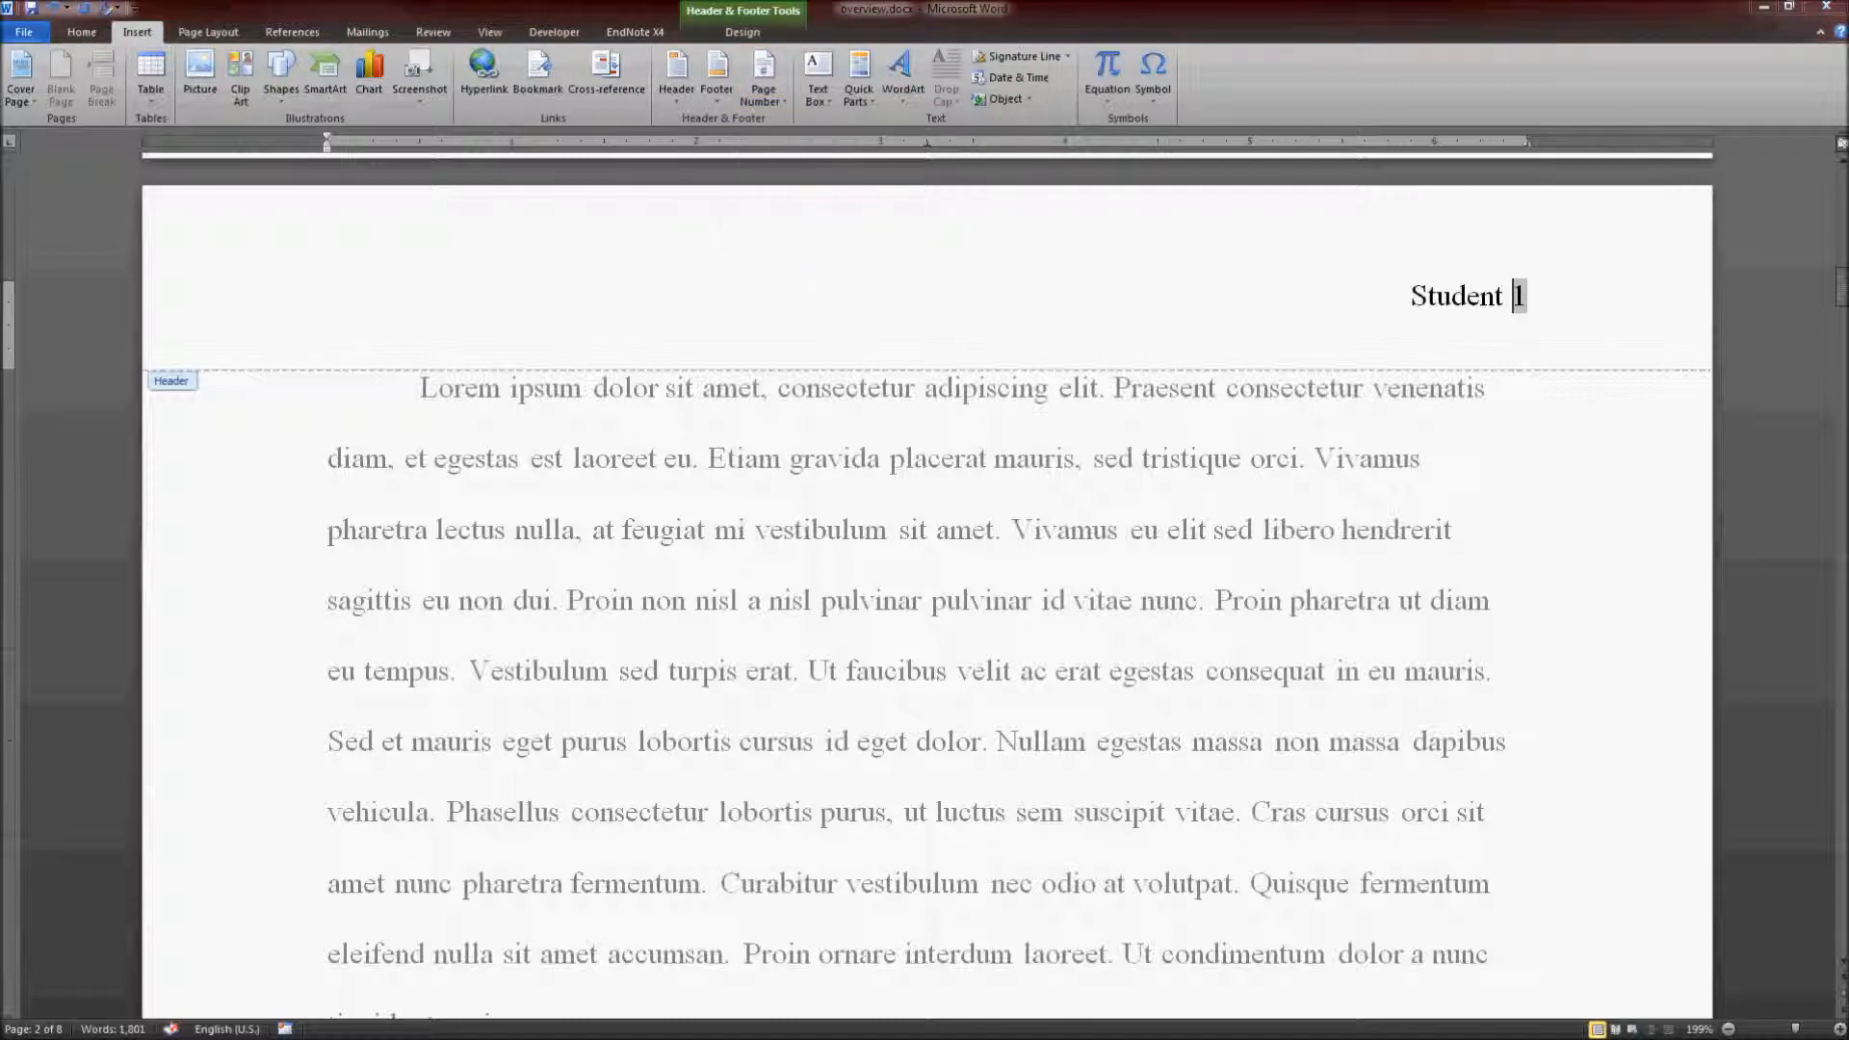
{"action": "left_click_drag", "start_coordinate": [1026, 288], "coordinate": [953, 277]}
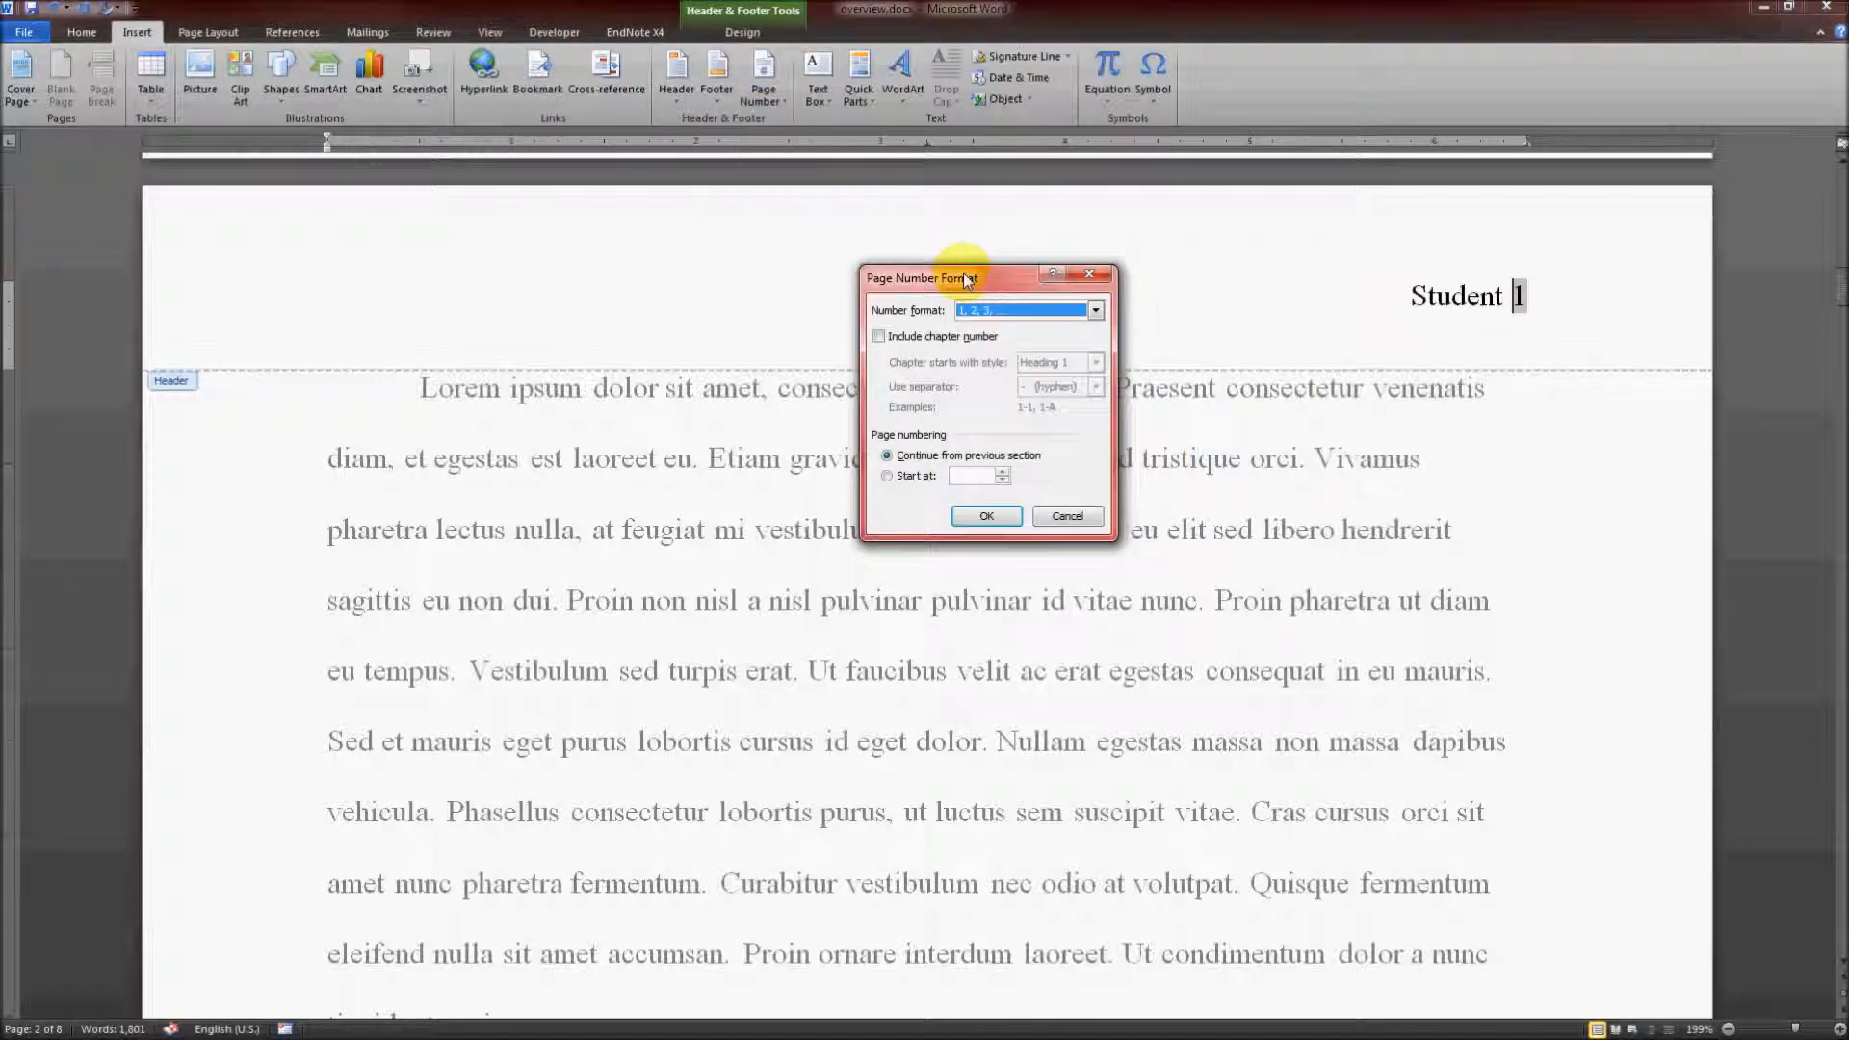
{"action": "left_click", "coordinate": [914, 481]}
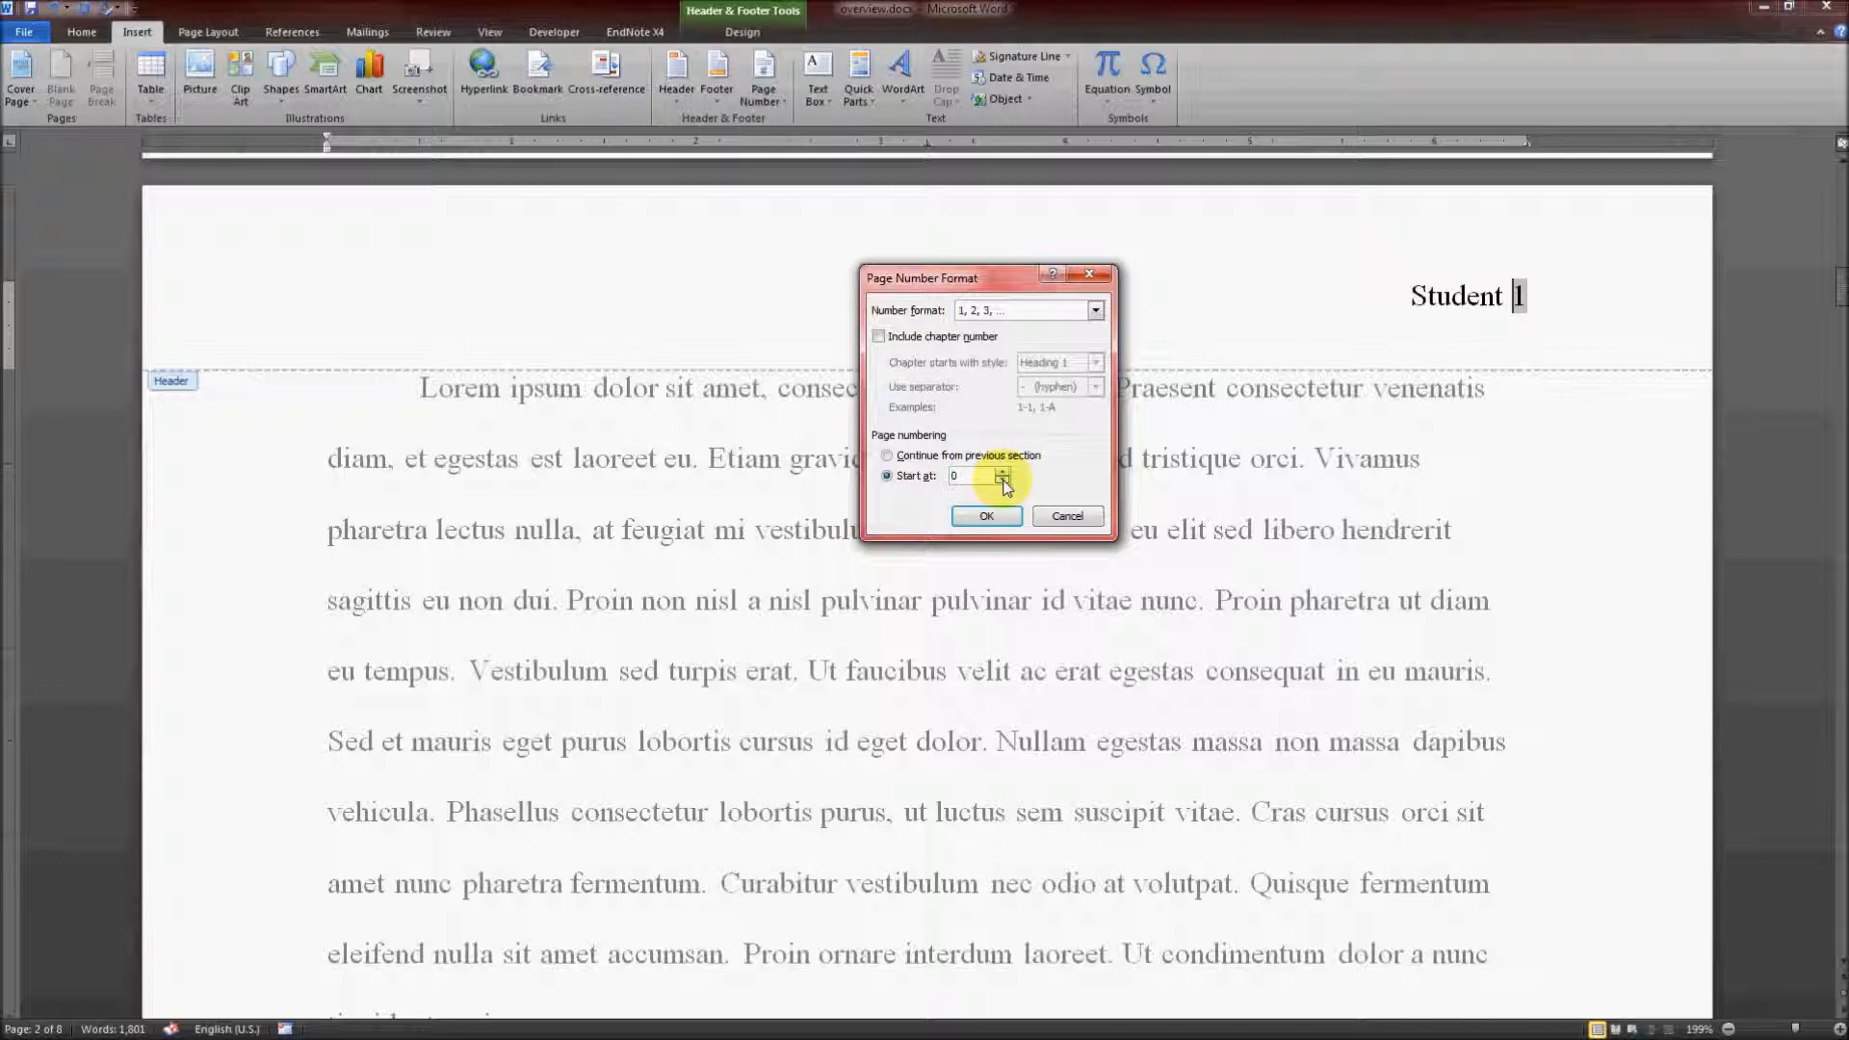
{"action": "left_click", "coordinate": [997, 518]}
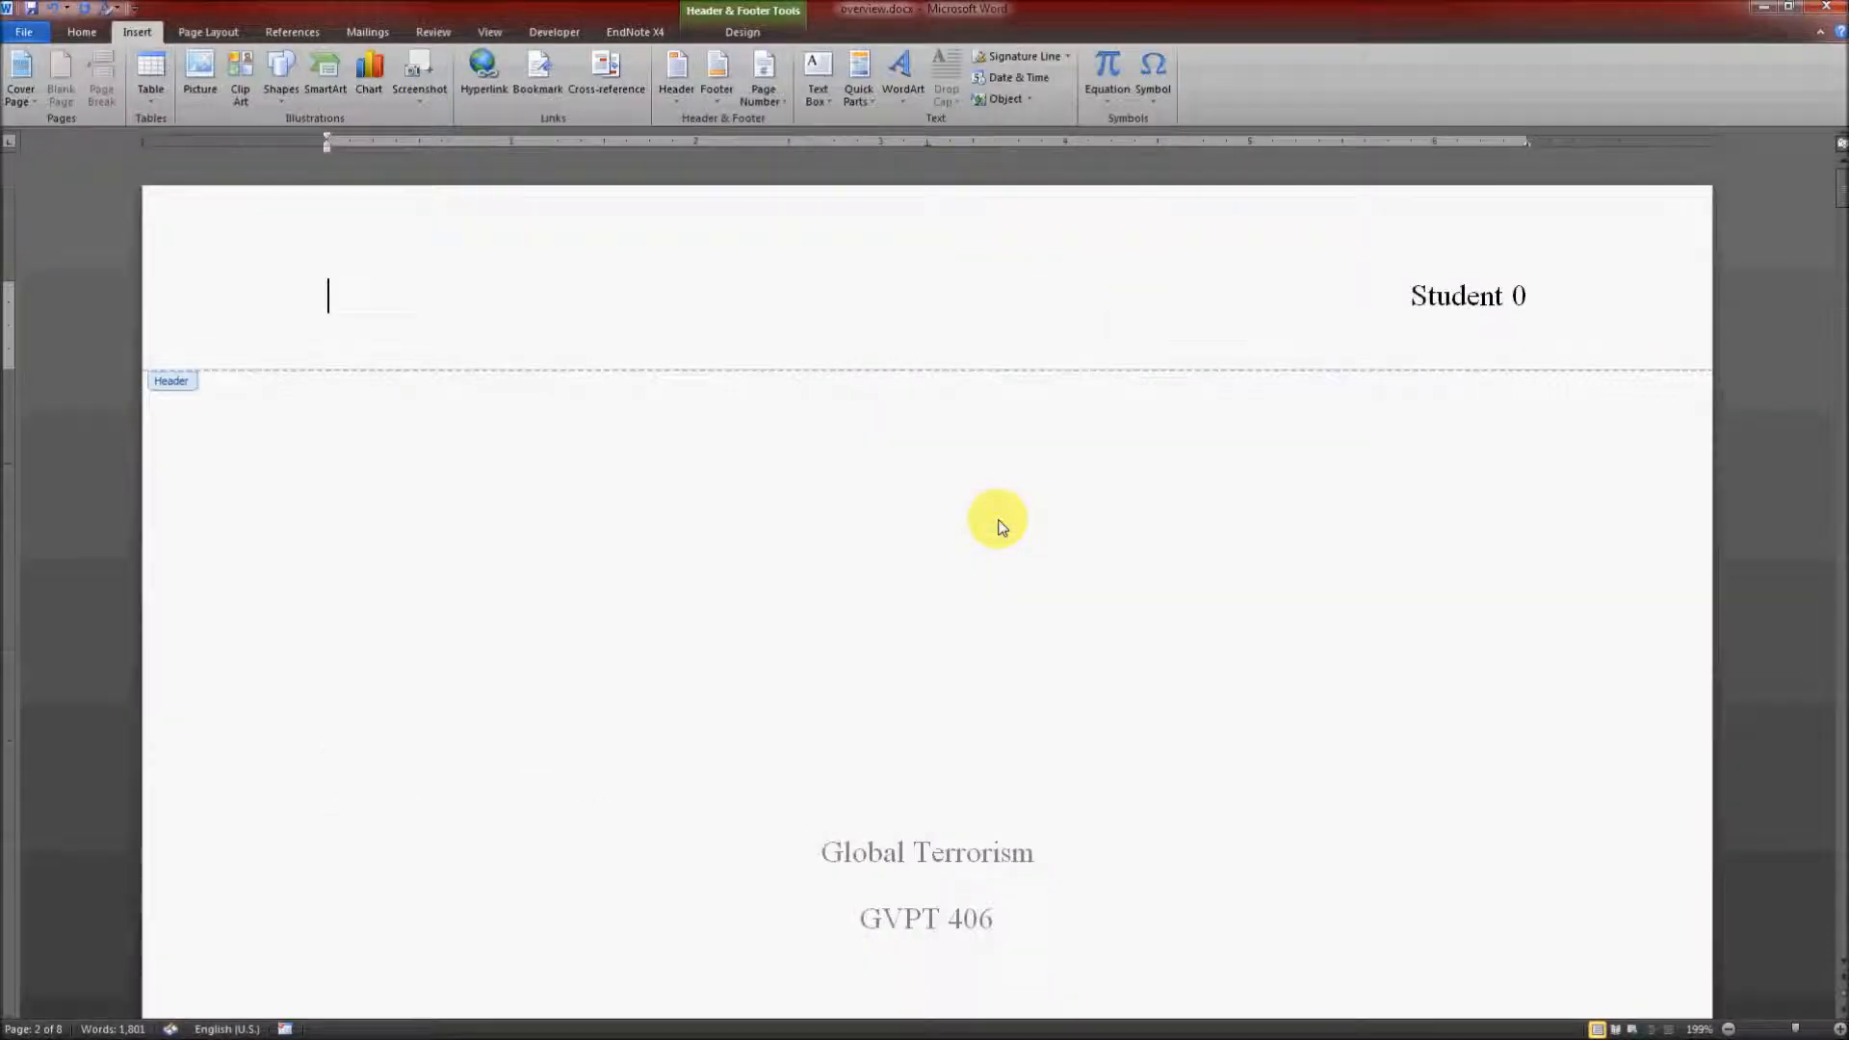
Step: Turn on Different First Page for the title page's header, leaving it empty there, and exit header editing
{"action": "scroll", "coordinate": [996, 518], "scroll_direction": "down", "scroll_amount": 15}
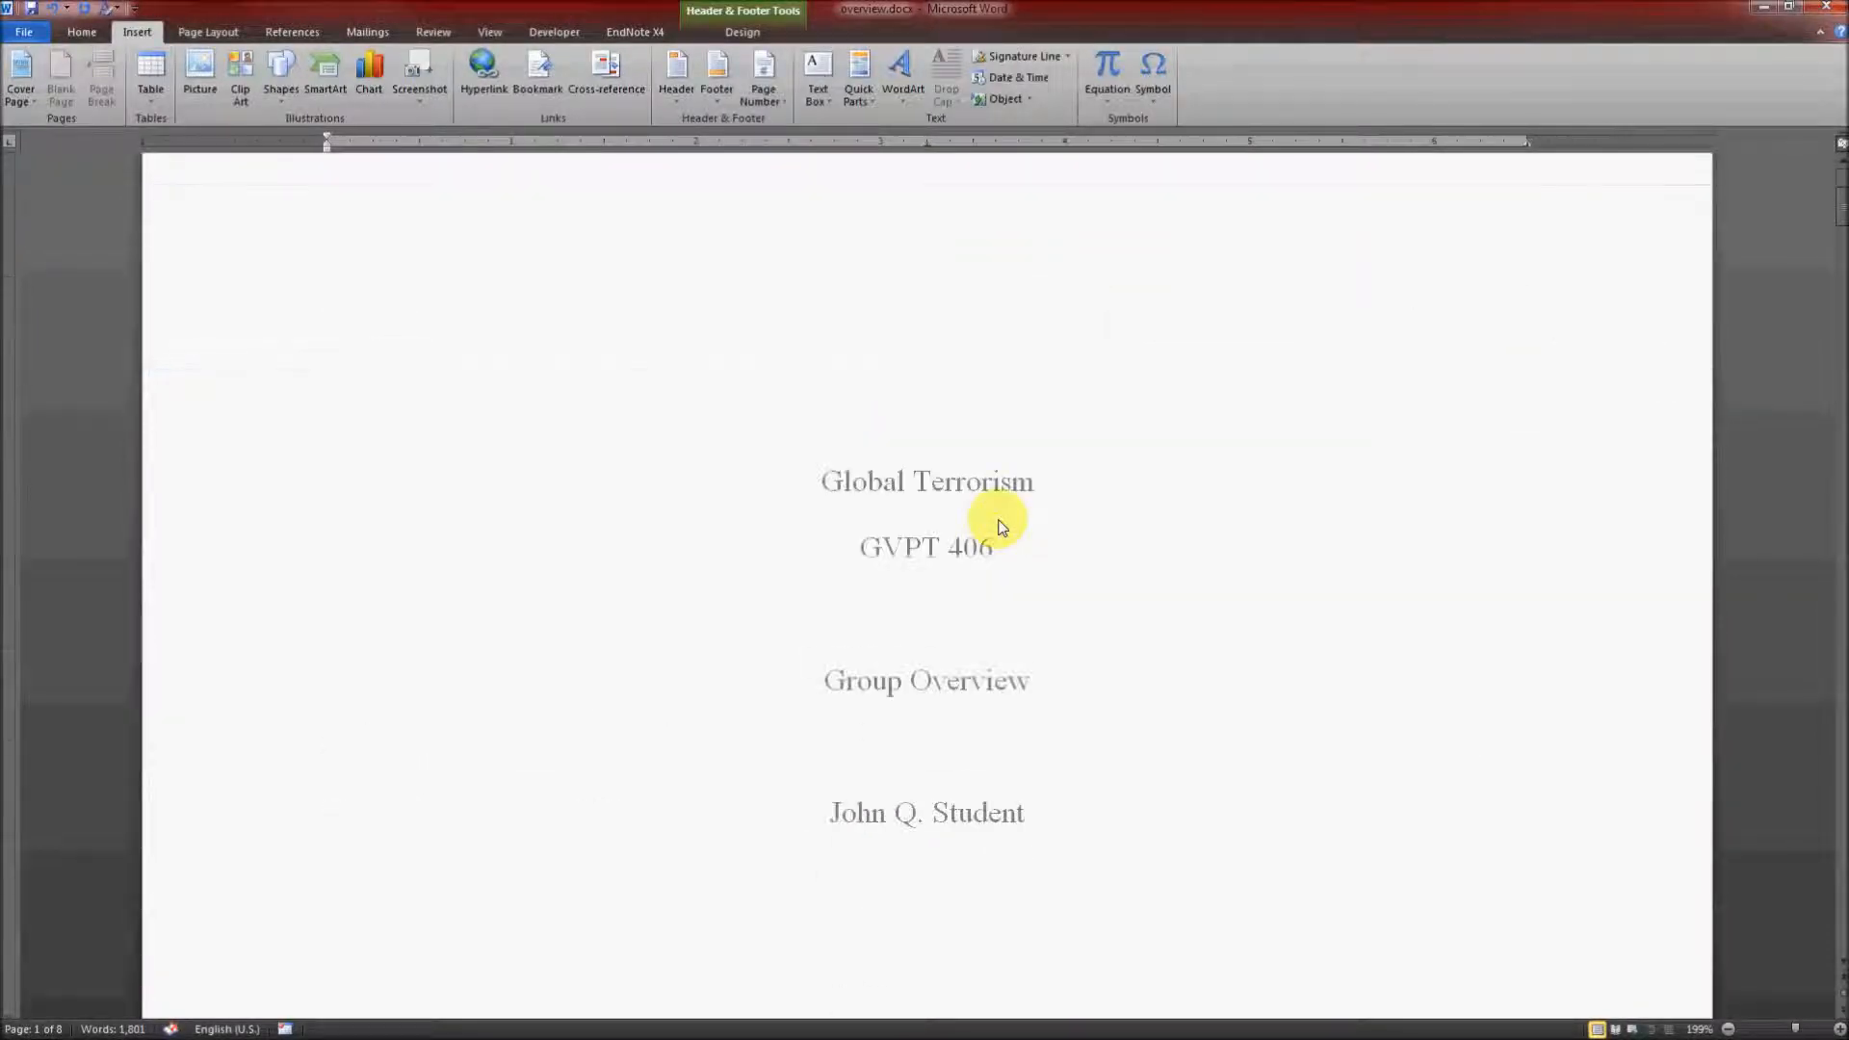
{"action": "scroll", "coordinate": [1588, 466], "scroll_direction": "up", "scroll_amount": 1}
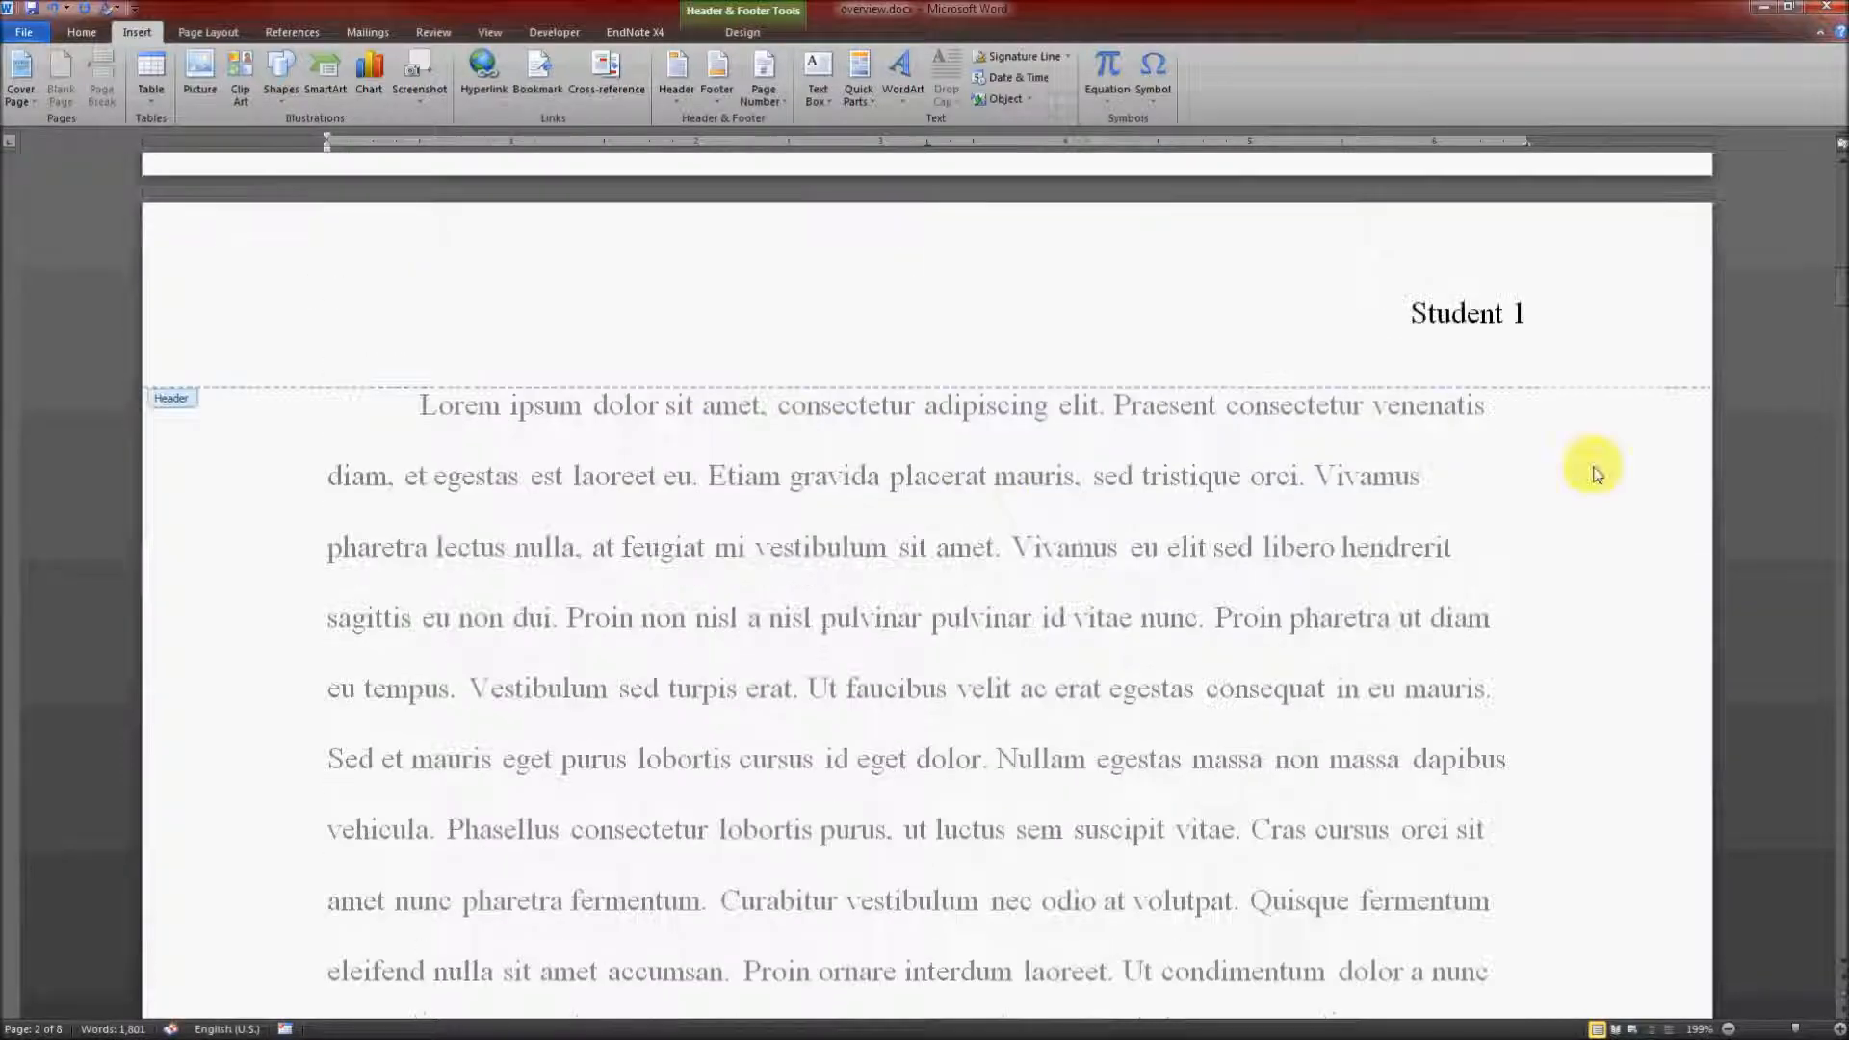
{"action": "scroll", "coordinate": [1305, 624], "scroll_direction": "down", "scroll_amount": 4}
{"action": "scroll", "coordinate": [1305, 624], "scroll_direction": "down", "scroll_amount": 5}
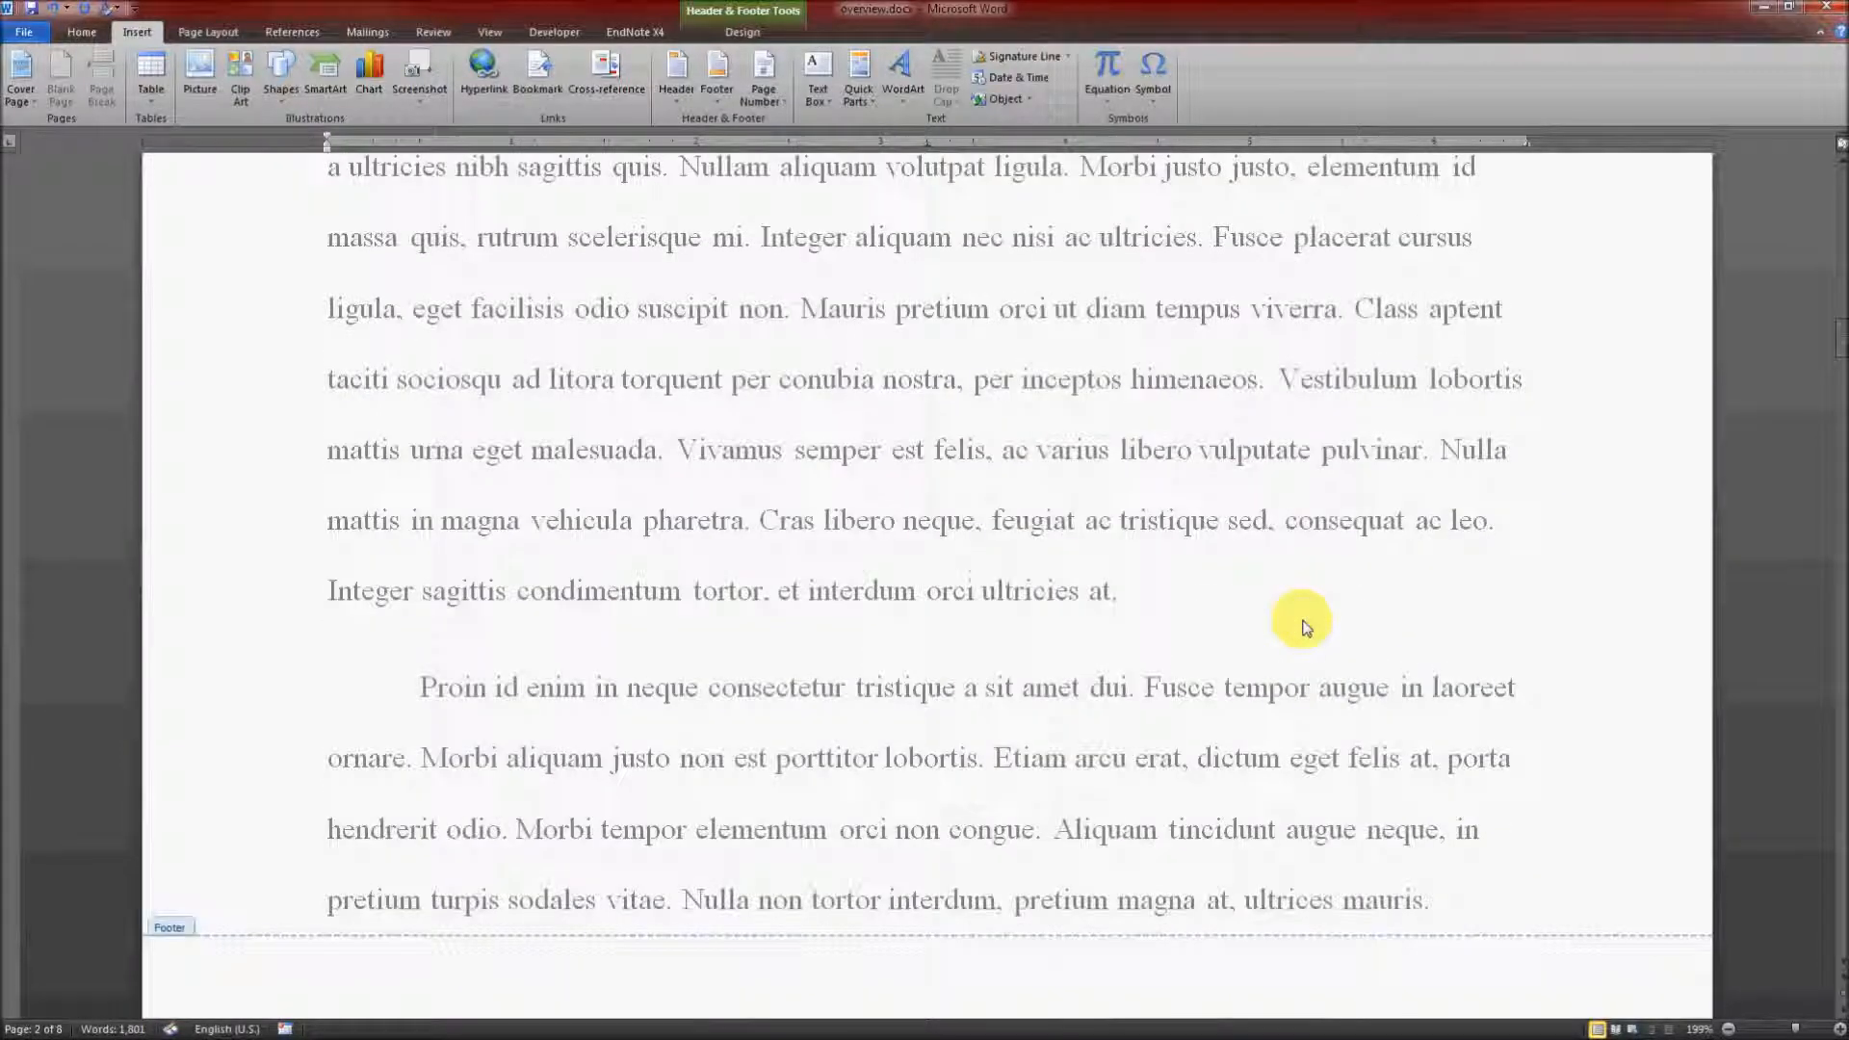
{"action": "scroll", "coordinate": [1267, 392], "scroll_direction": "up", "scroll_amount": 1}
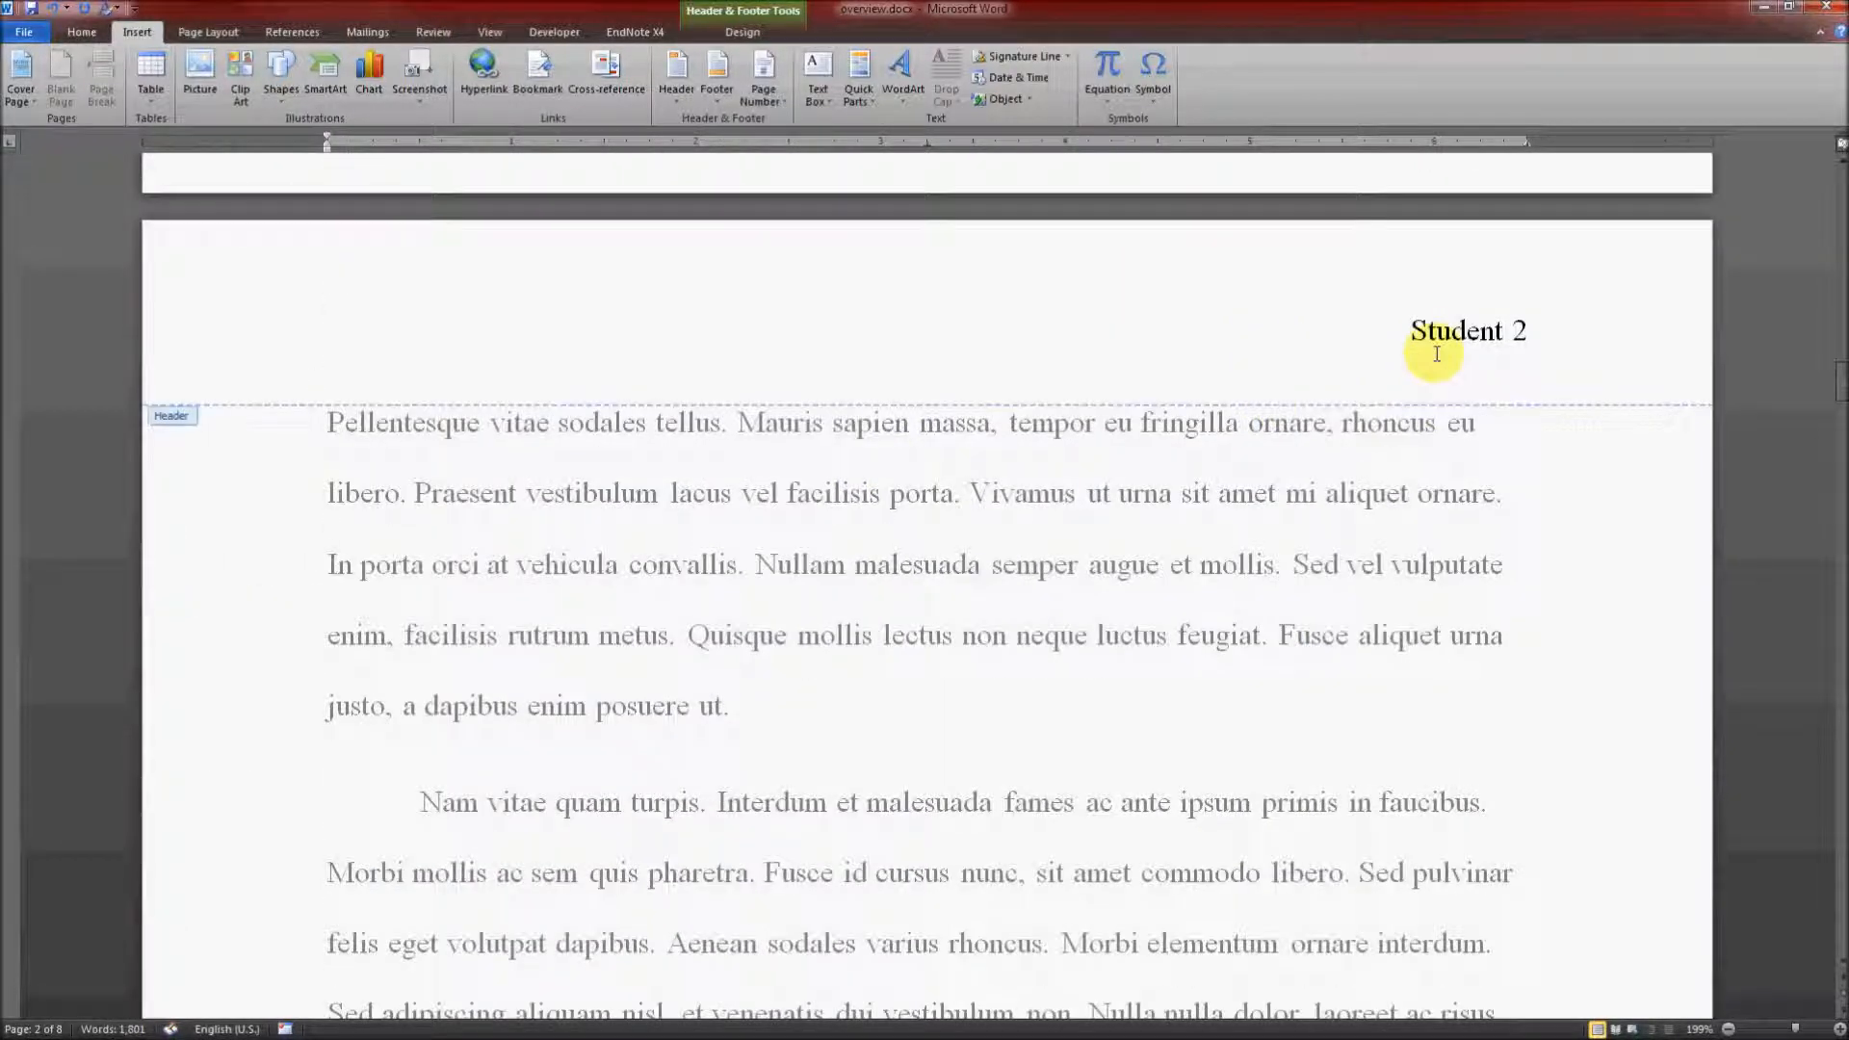
{"action": "scroll", "coordinate": [1128, 576], "scroll_direction": "up", "scroll_amount": 10}
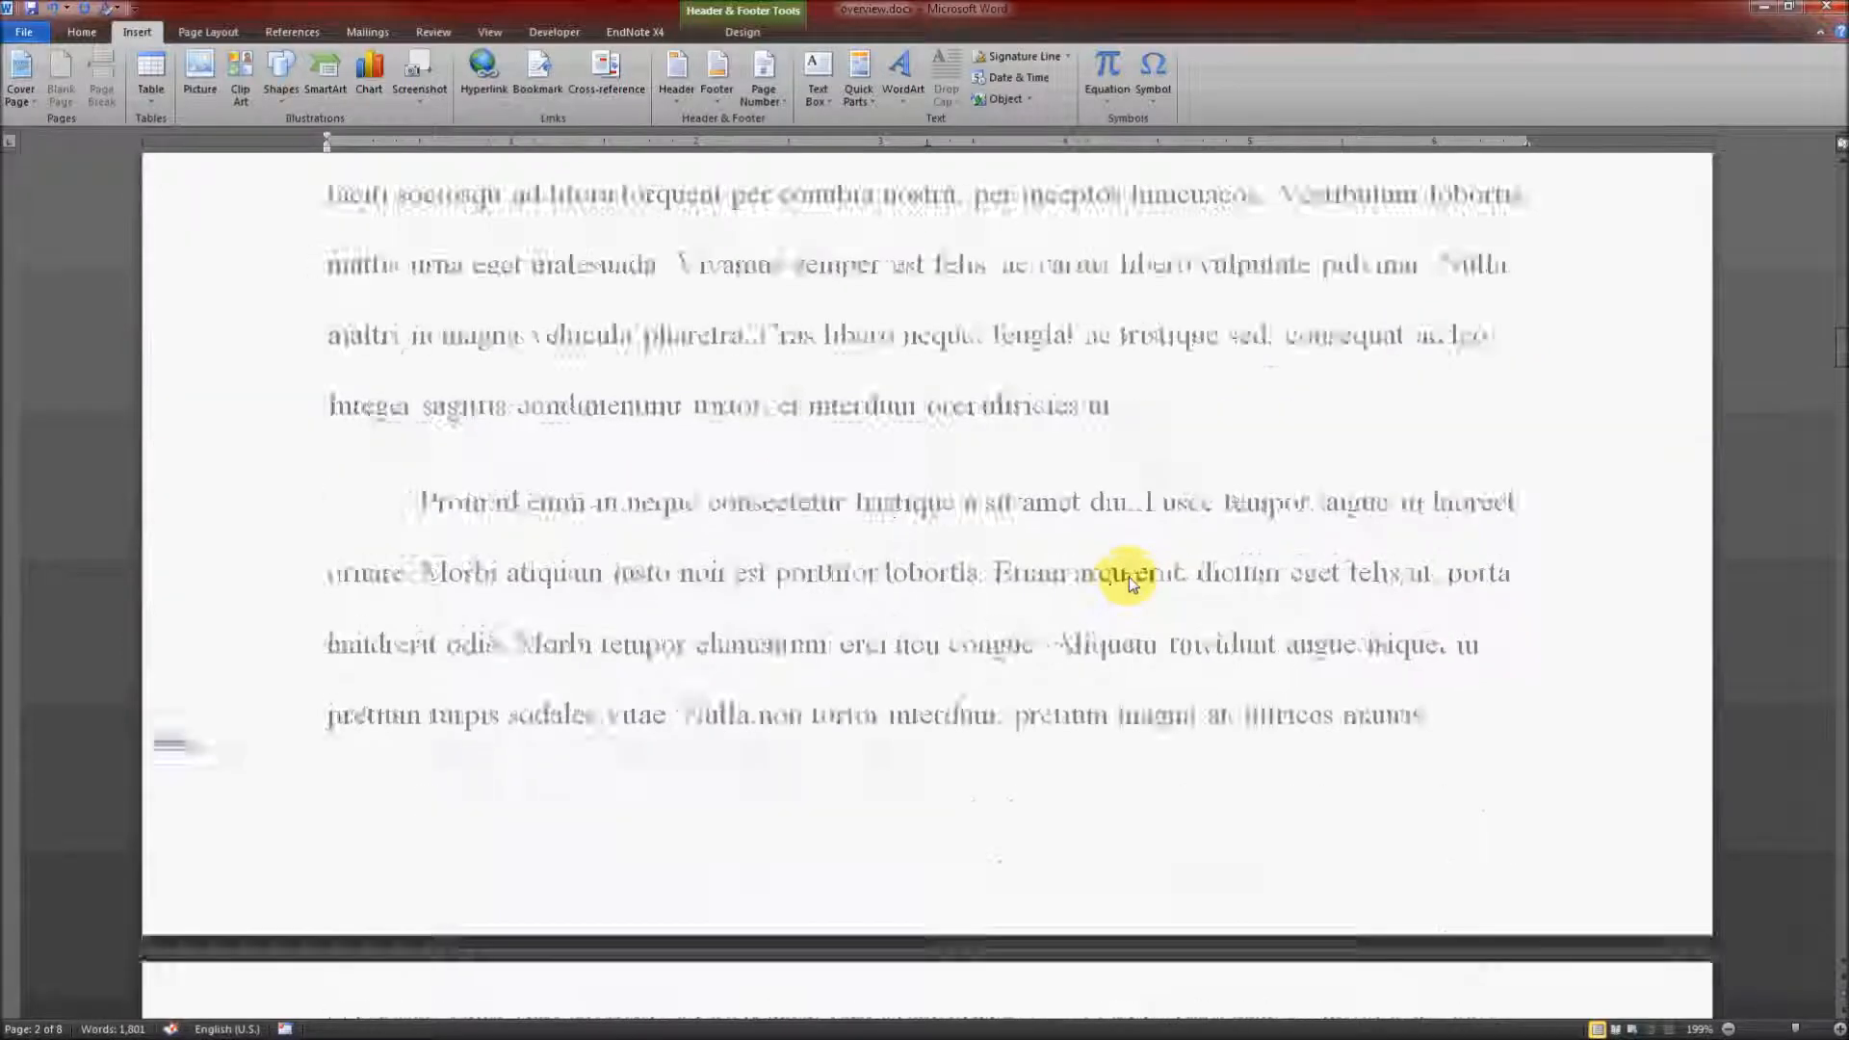
{"action": "scroll", "coordinate": [1129, 576], "scroll_direction": "up", "scroll_amount": 10}
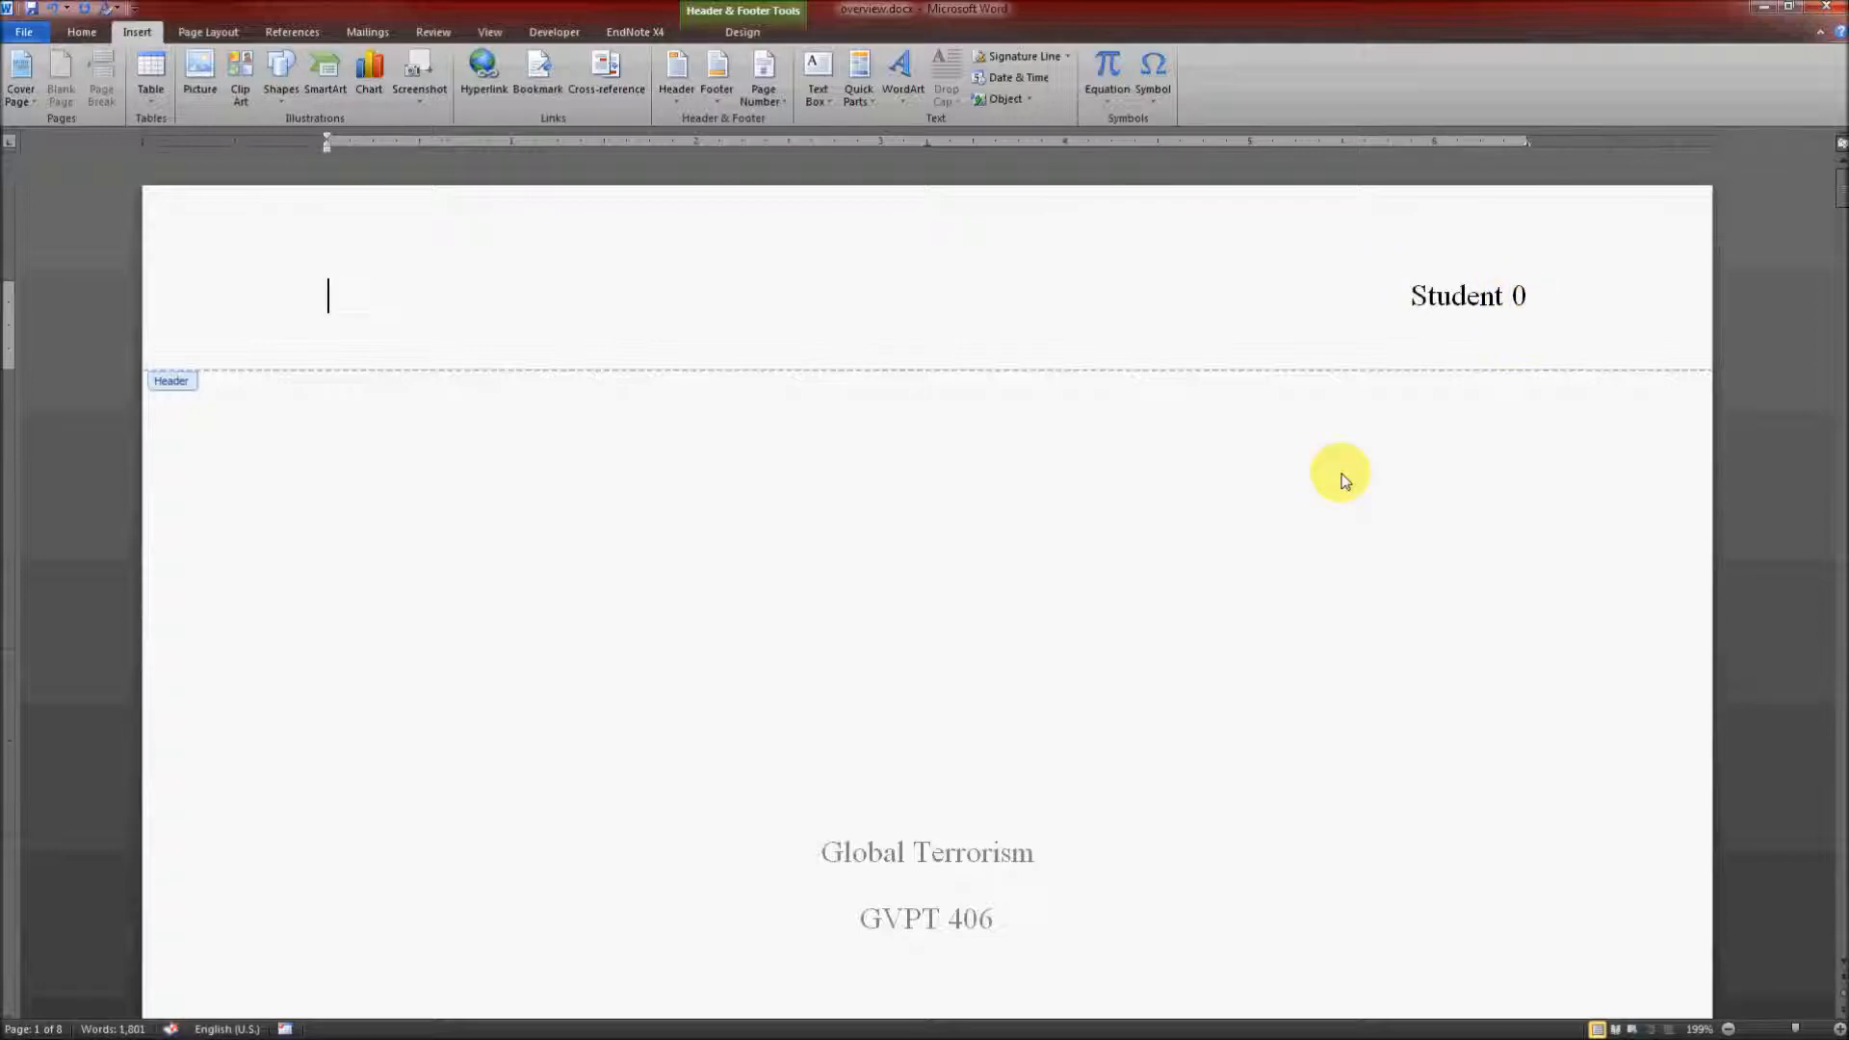
{"action": "left_click", "coordinate": [677, 75]}
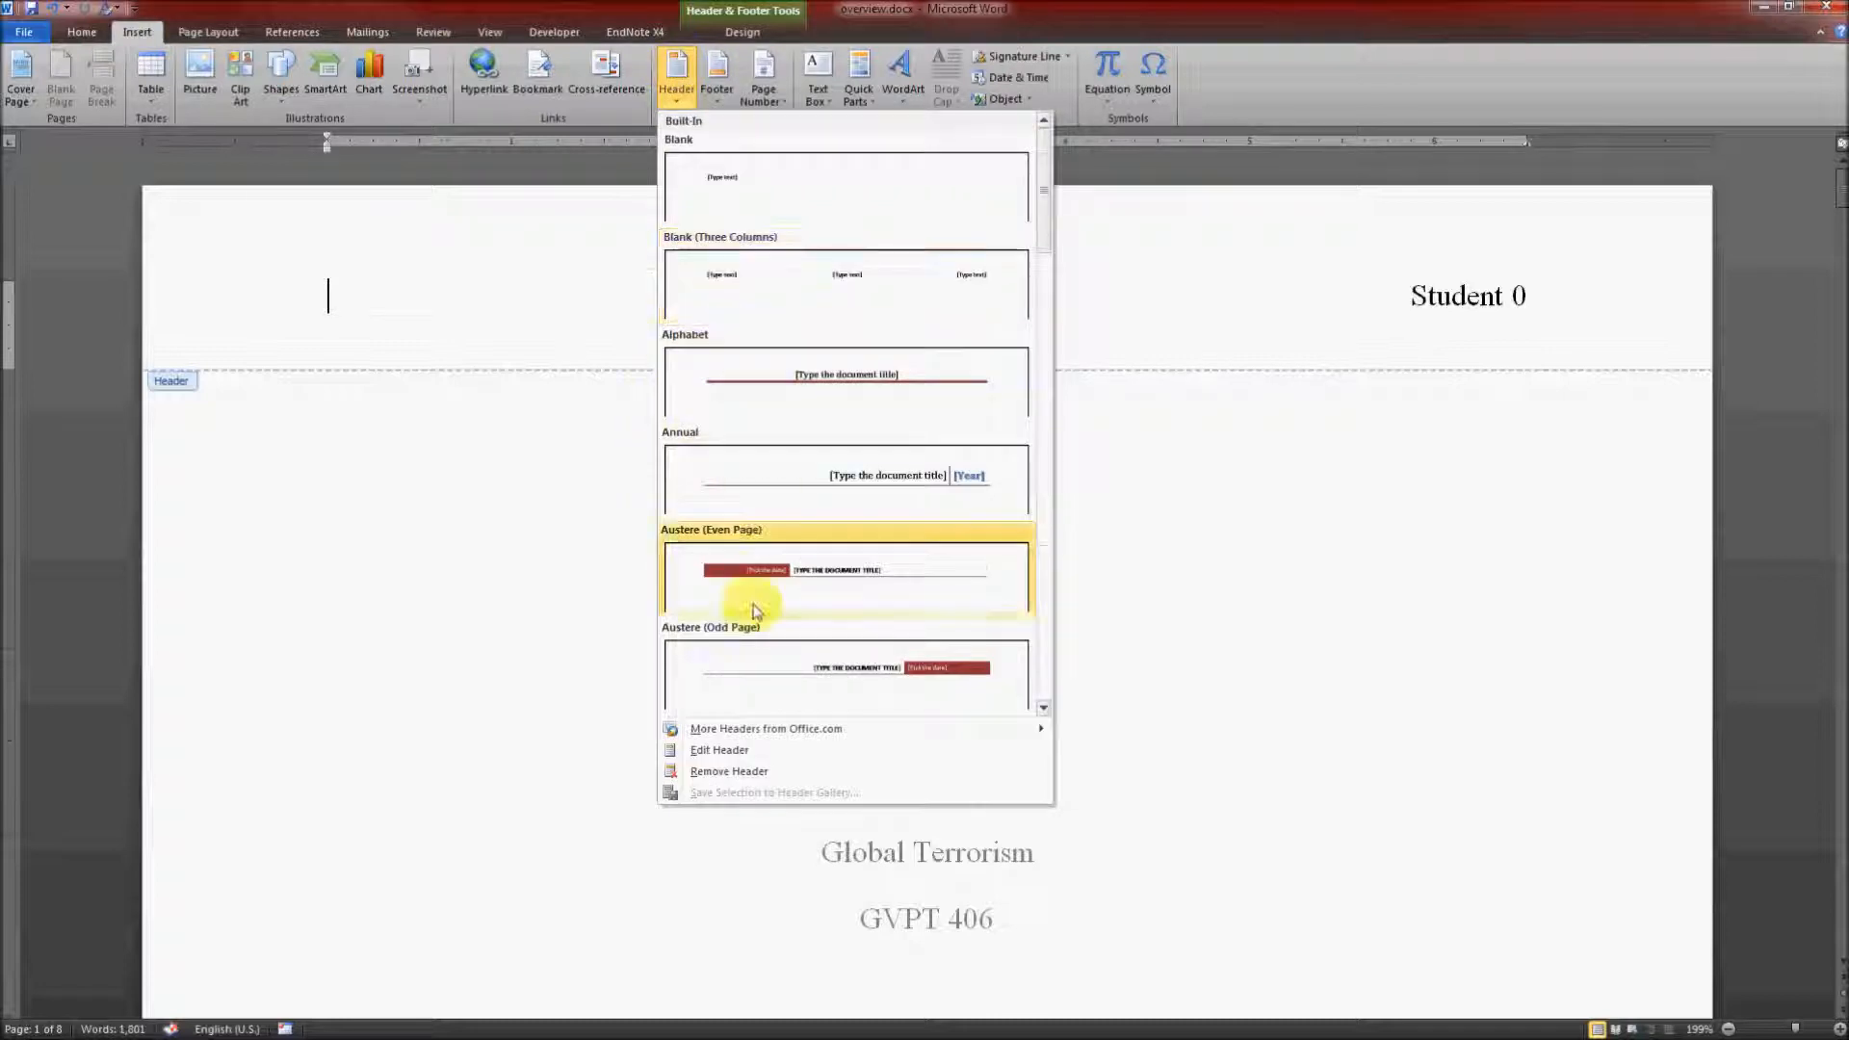
{"action": "left_click", "coordinate": [748, 751]}
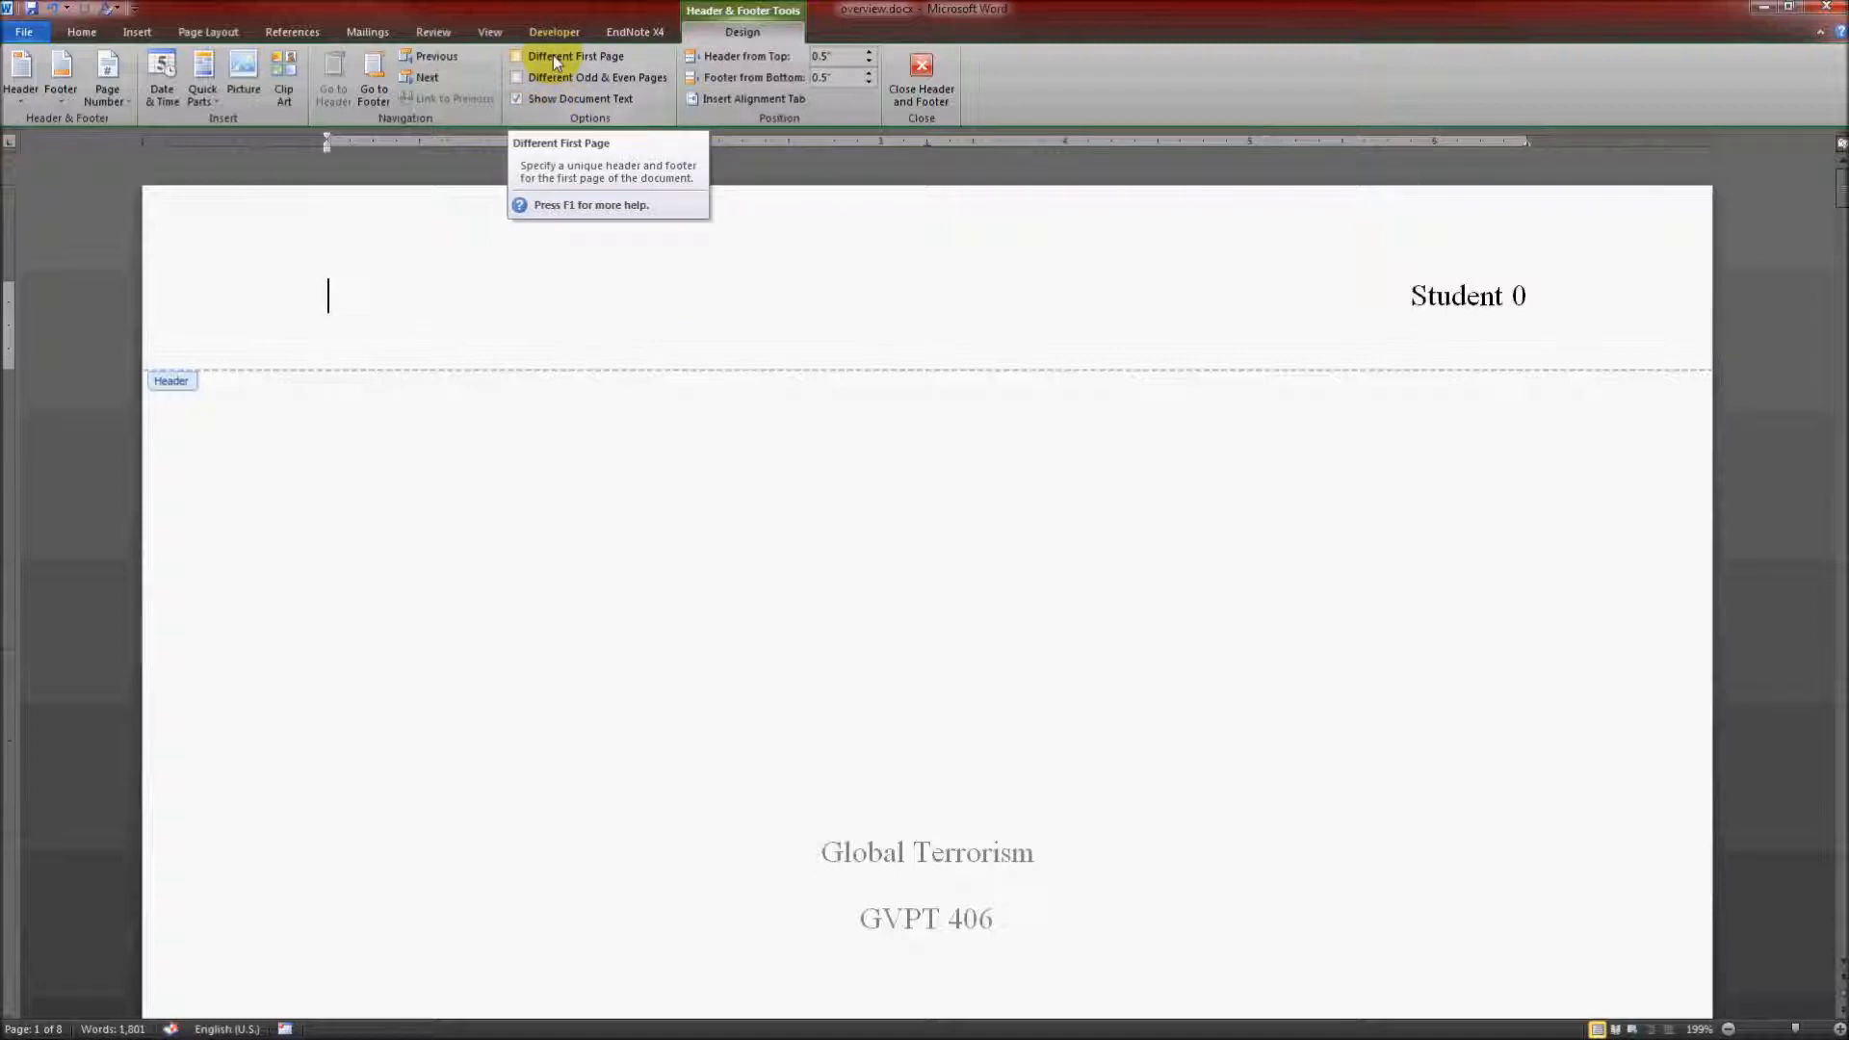
{"action": "left_click", "coordinate": [552, 55]}
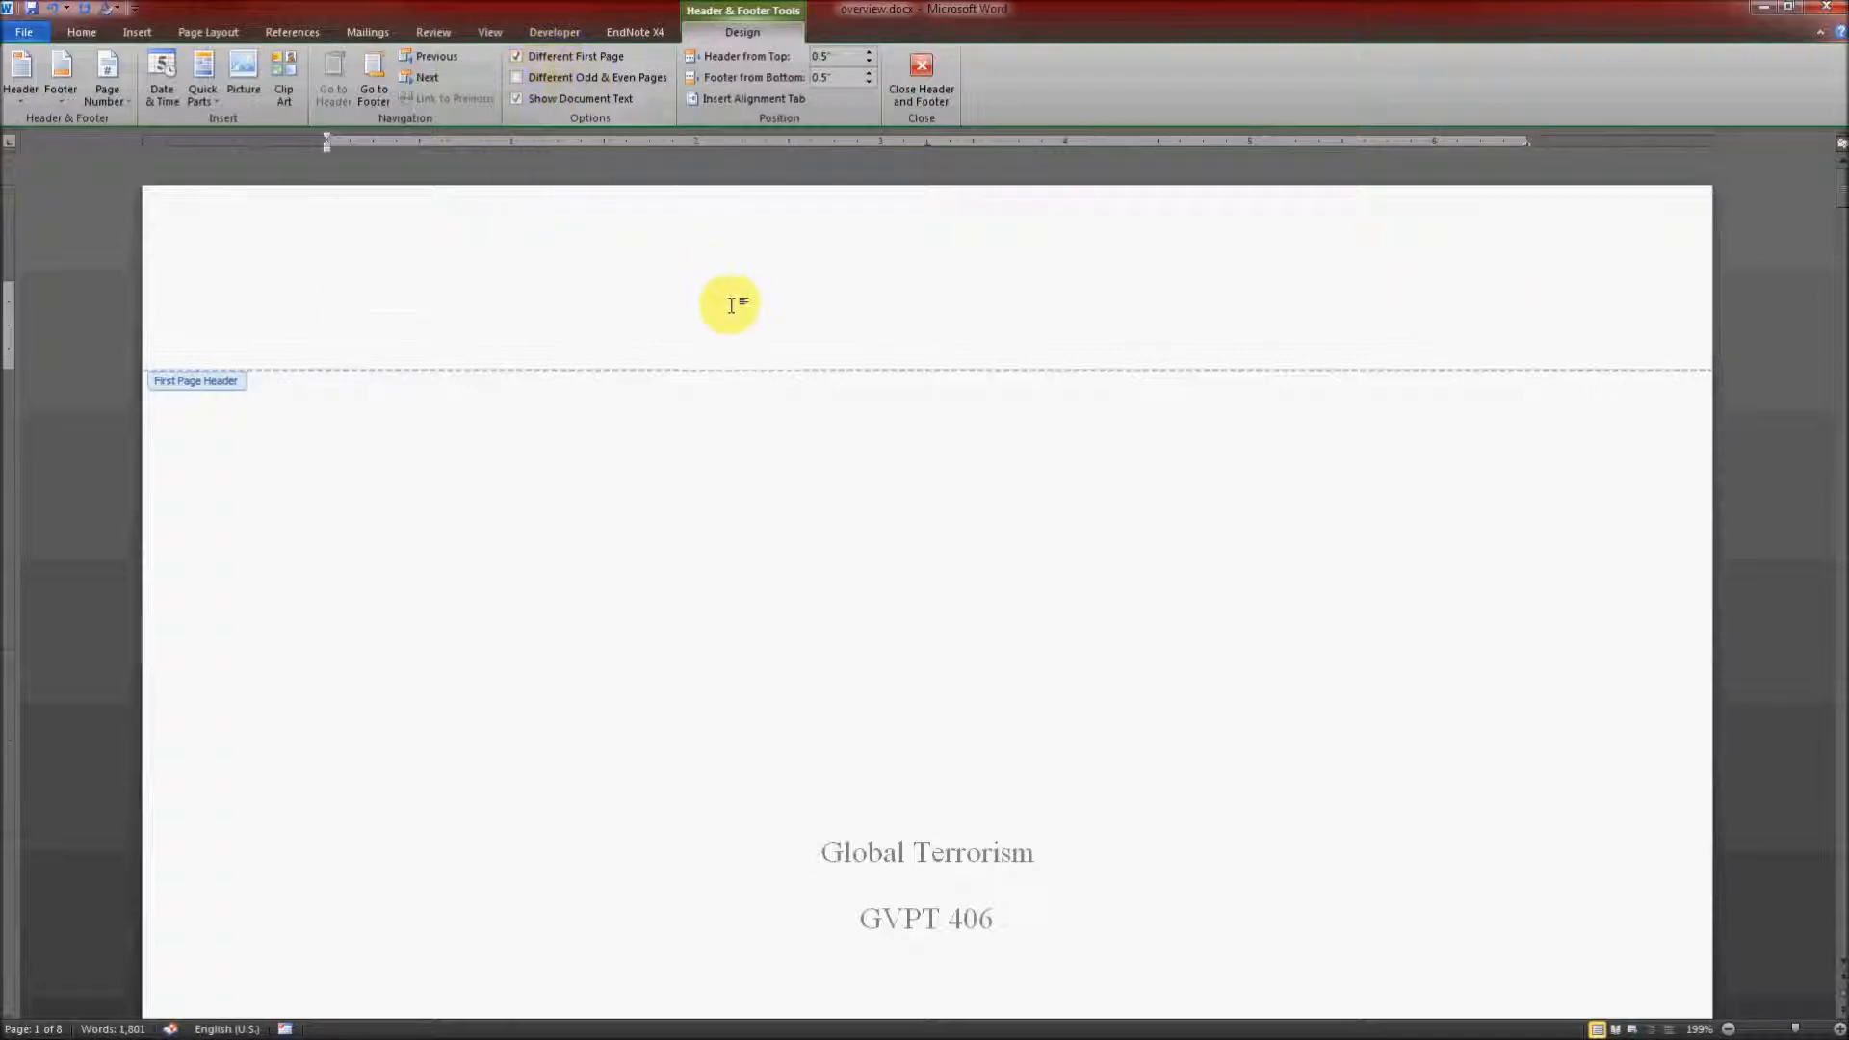
{"action": "scroll", "coordinate": [1540, 640], "scroll_direction": "down", "scroll_amount": 15}
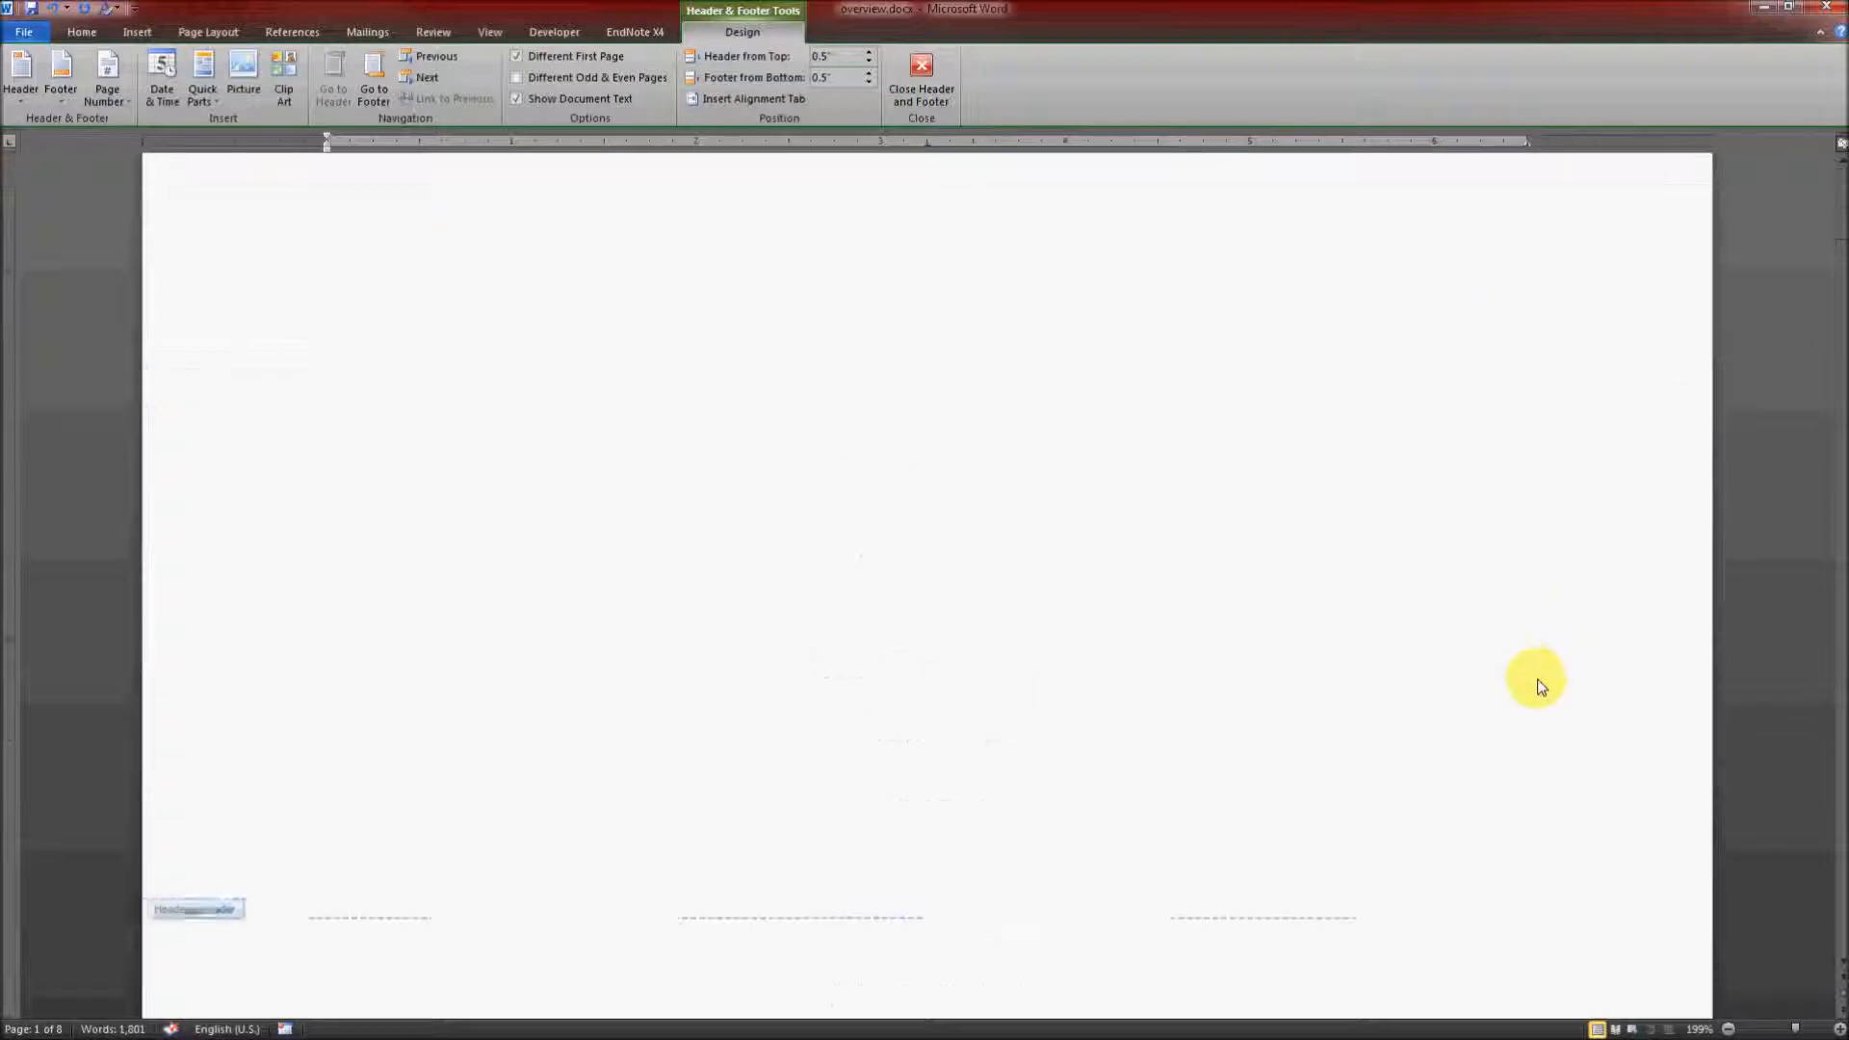
{"action": "scroll", "coordinate": [1479, 651], "scroll_direction": "down", "scroll_amount": 3}
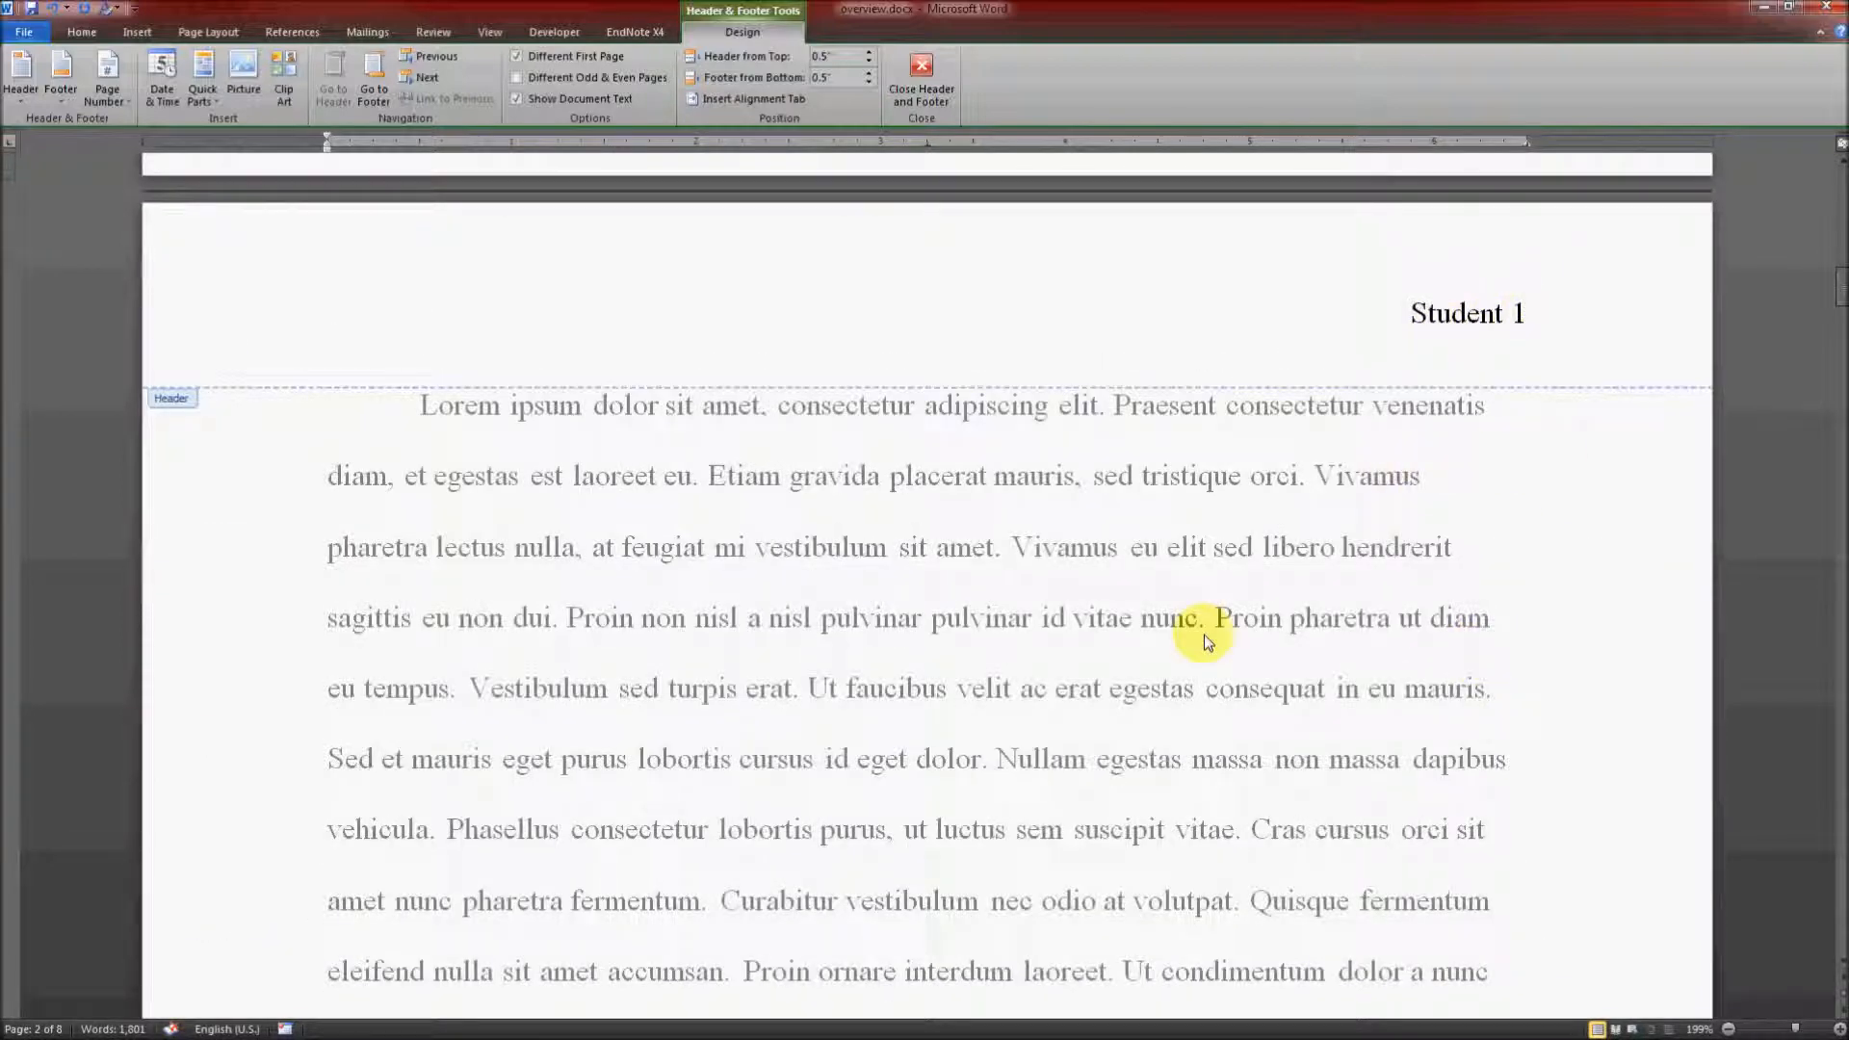
{"action": "left_click", "coordinate": [930, 84]}
Step: Examine the title page and the headers of the following pages for the correct name and page numbers
{"action": "scroll", "coordinate": [1052, 624], "scroll_direction": "up", "scroll_amount": 5}
{"action": "scroll", "coordinate": [1051, 624], "scroll_direction": "up", "scroll_amount": 7}
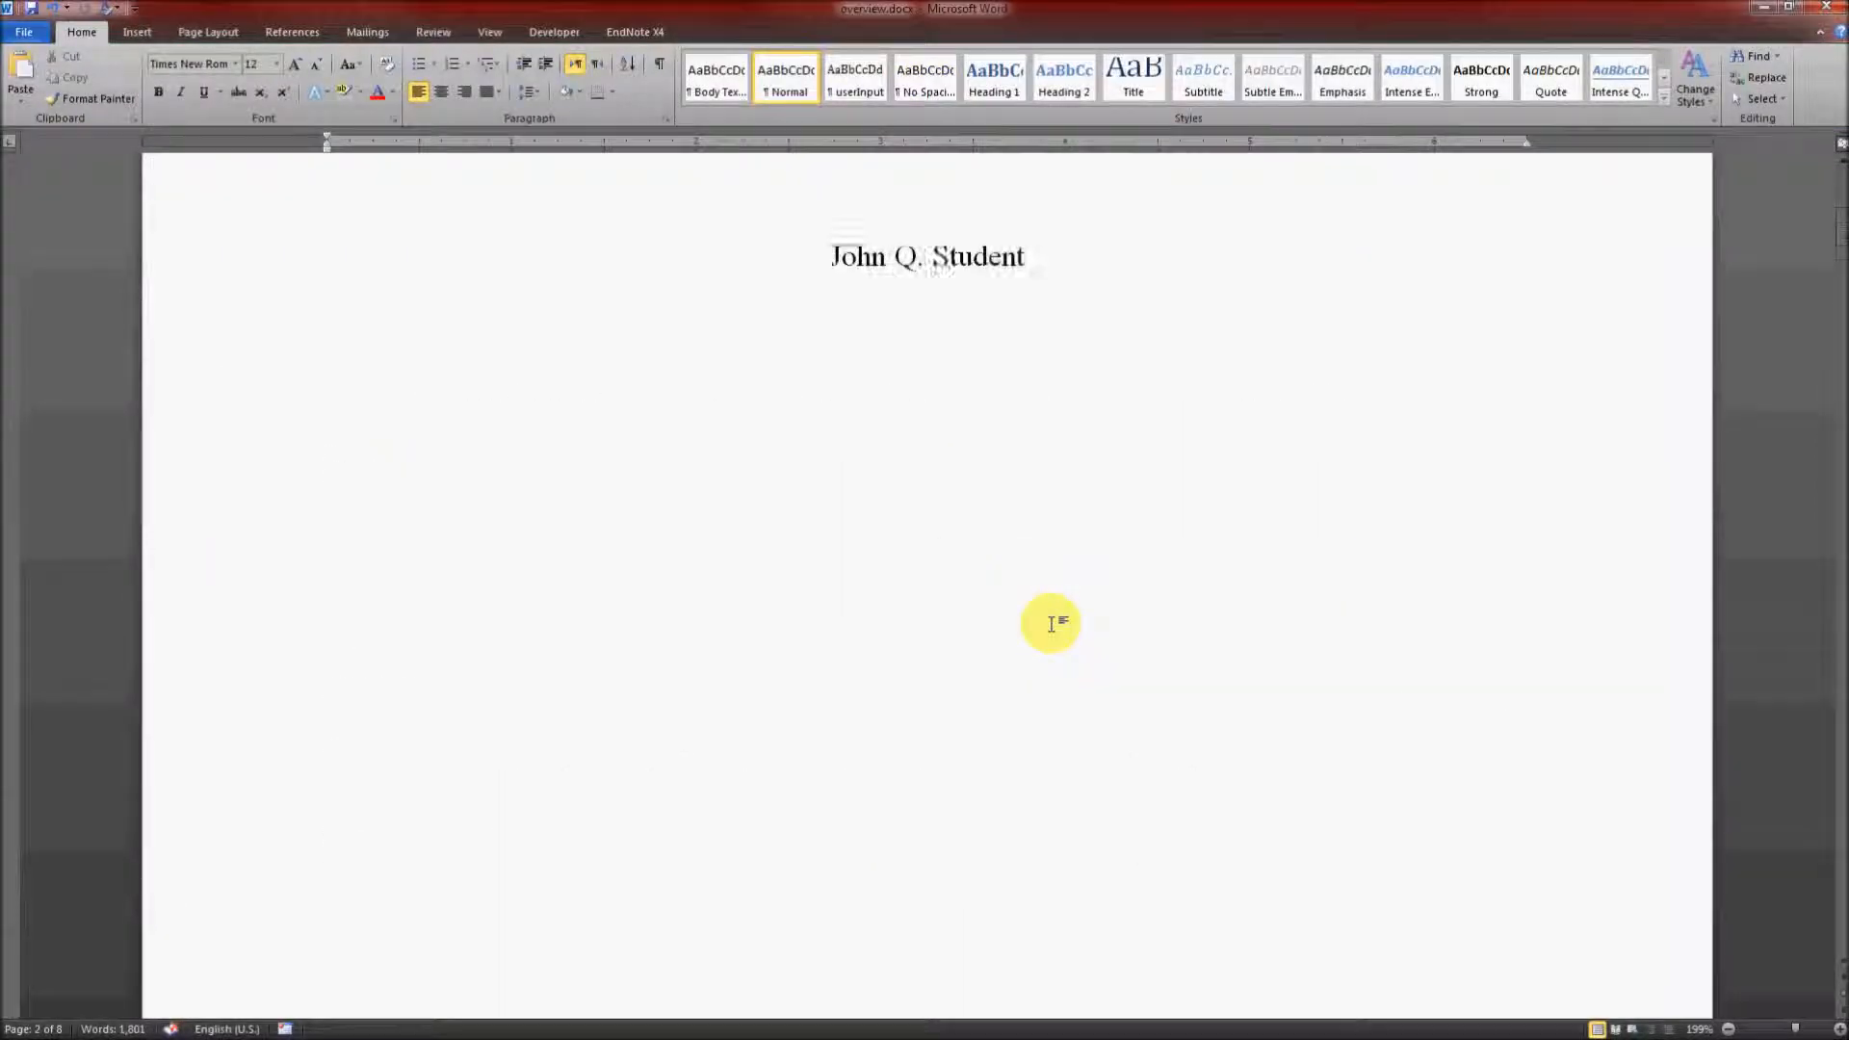
{"action": "scroll", "coordinate": [1051, 624], "scroll_direction": "down", "scroll_amount": 6}
{"action": "scroll", "coordinate": [1051, 624], "scroll_direction": "down", "scroll_amount": 15}
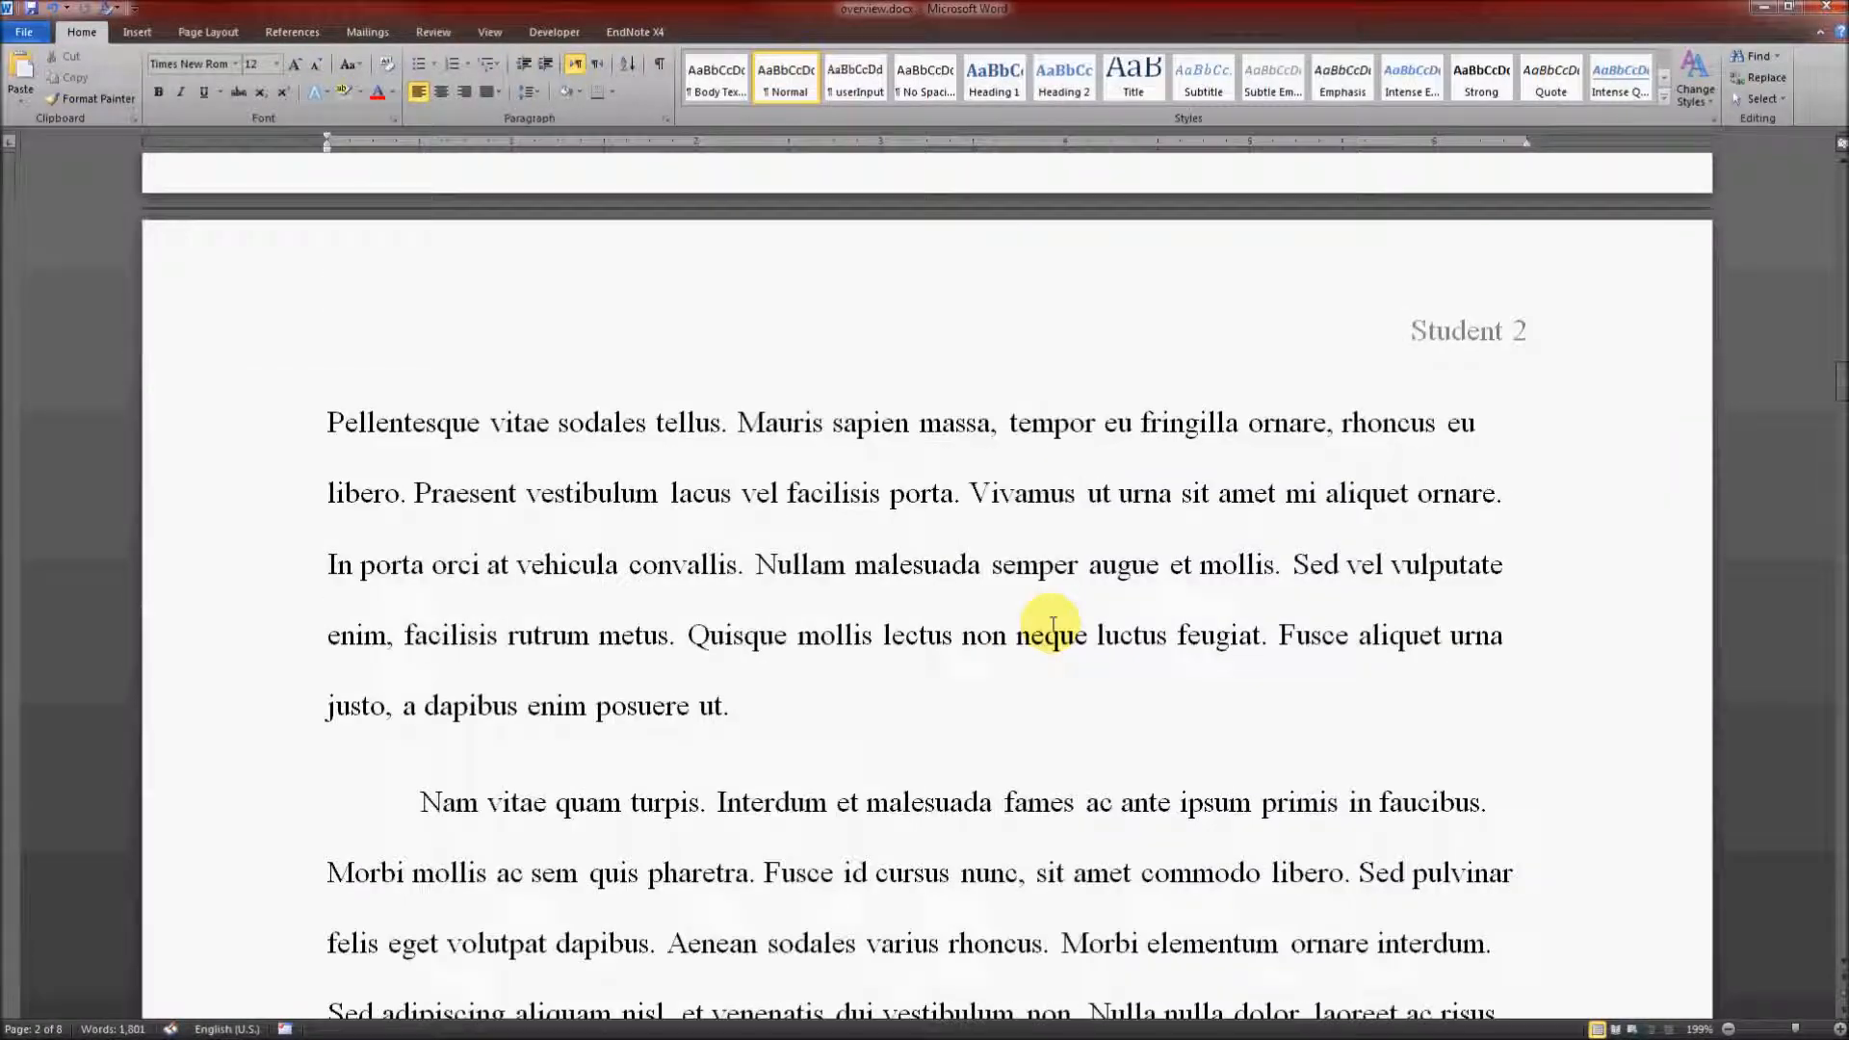
{"action": "scroll", "coordinate": [1052, 624], "scroll_direction": "up", "scroll_amount": 5}
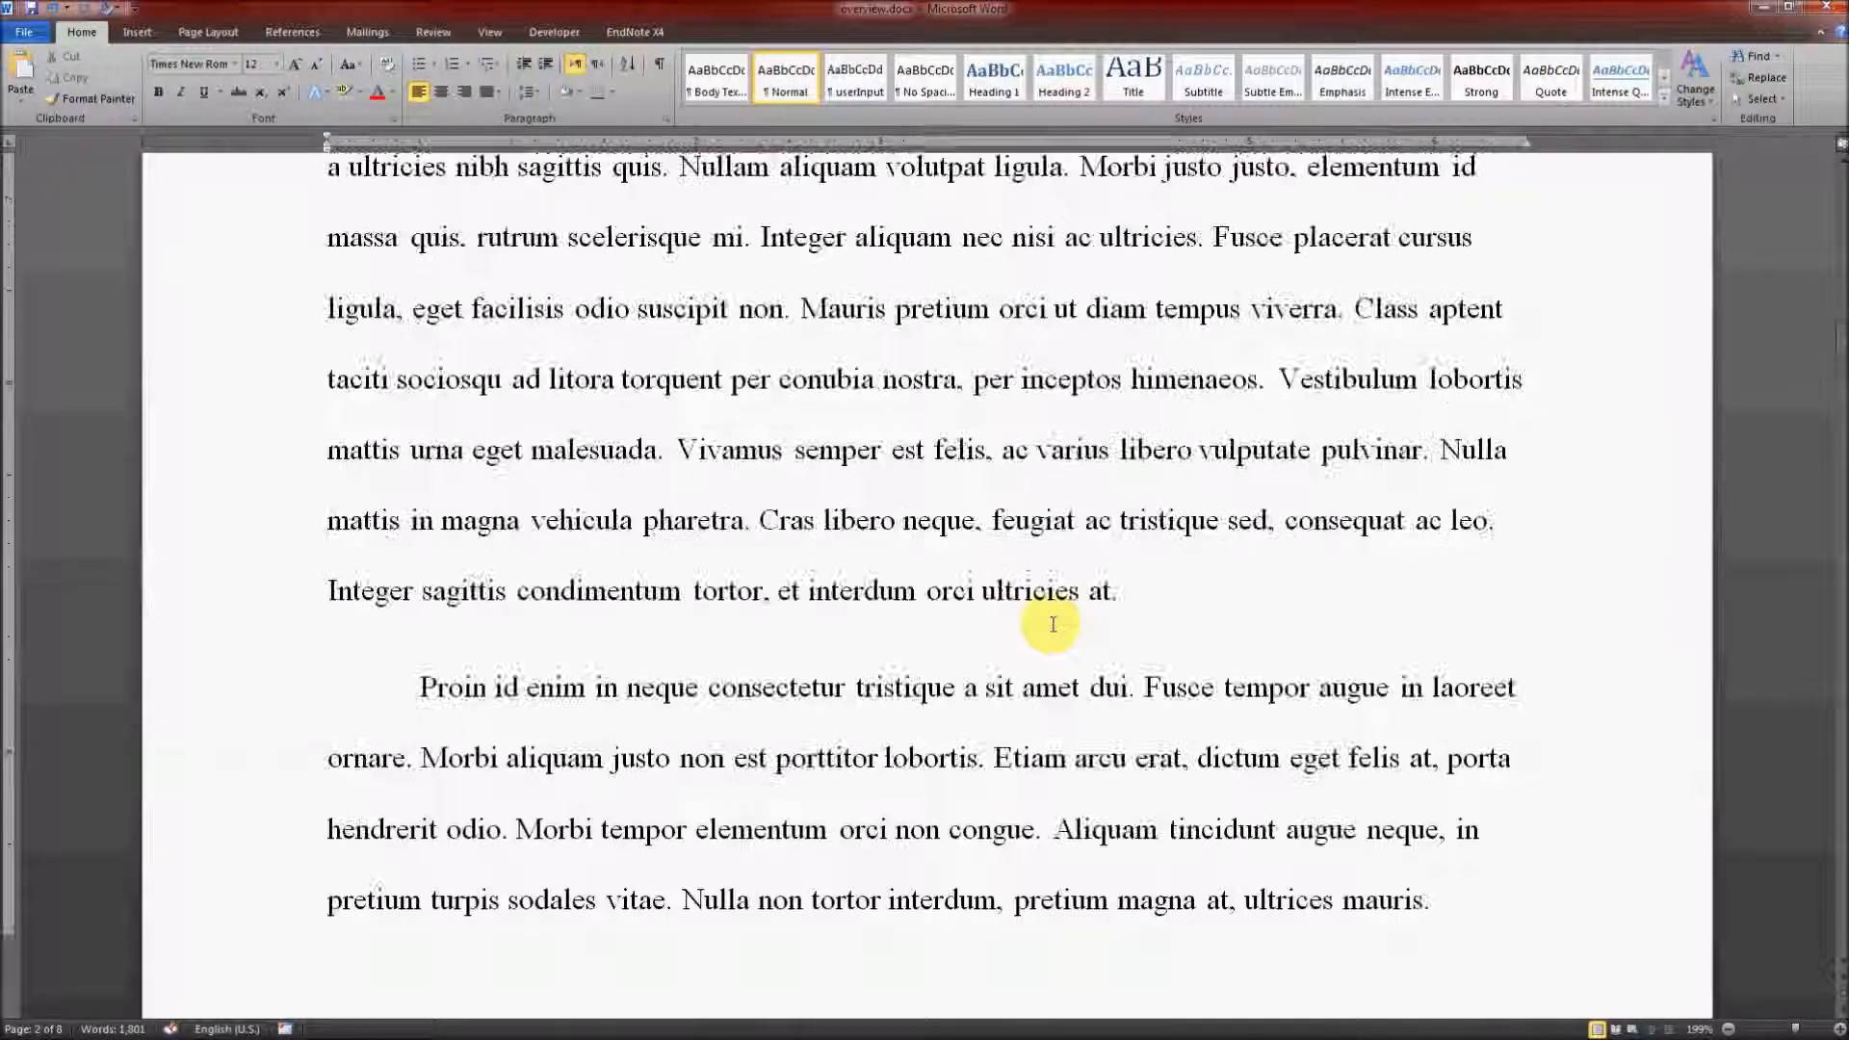
{"action": "scroll", "coordinate": [1052, 624], "scroll_direction": "up", "scroll_amount": 2}
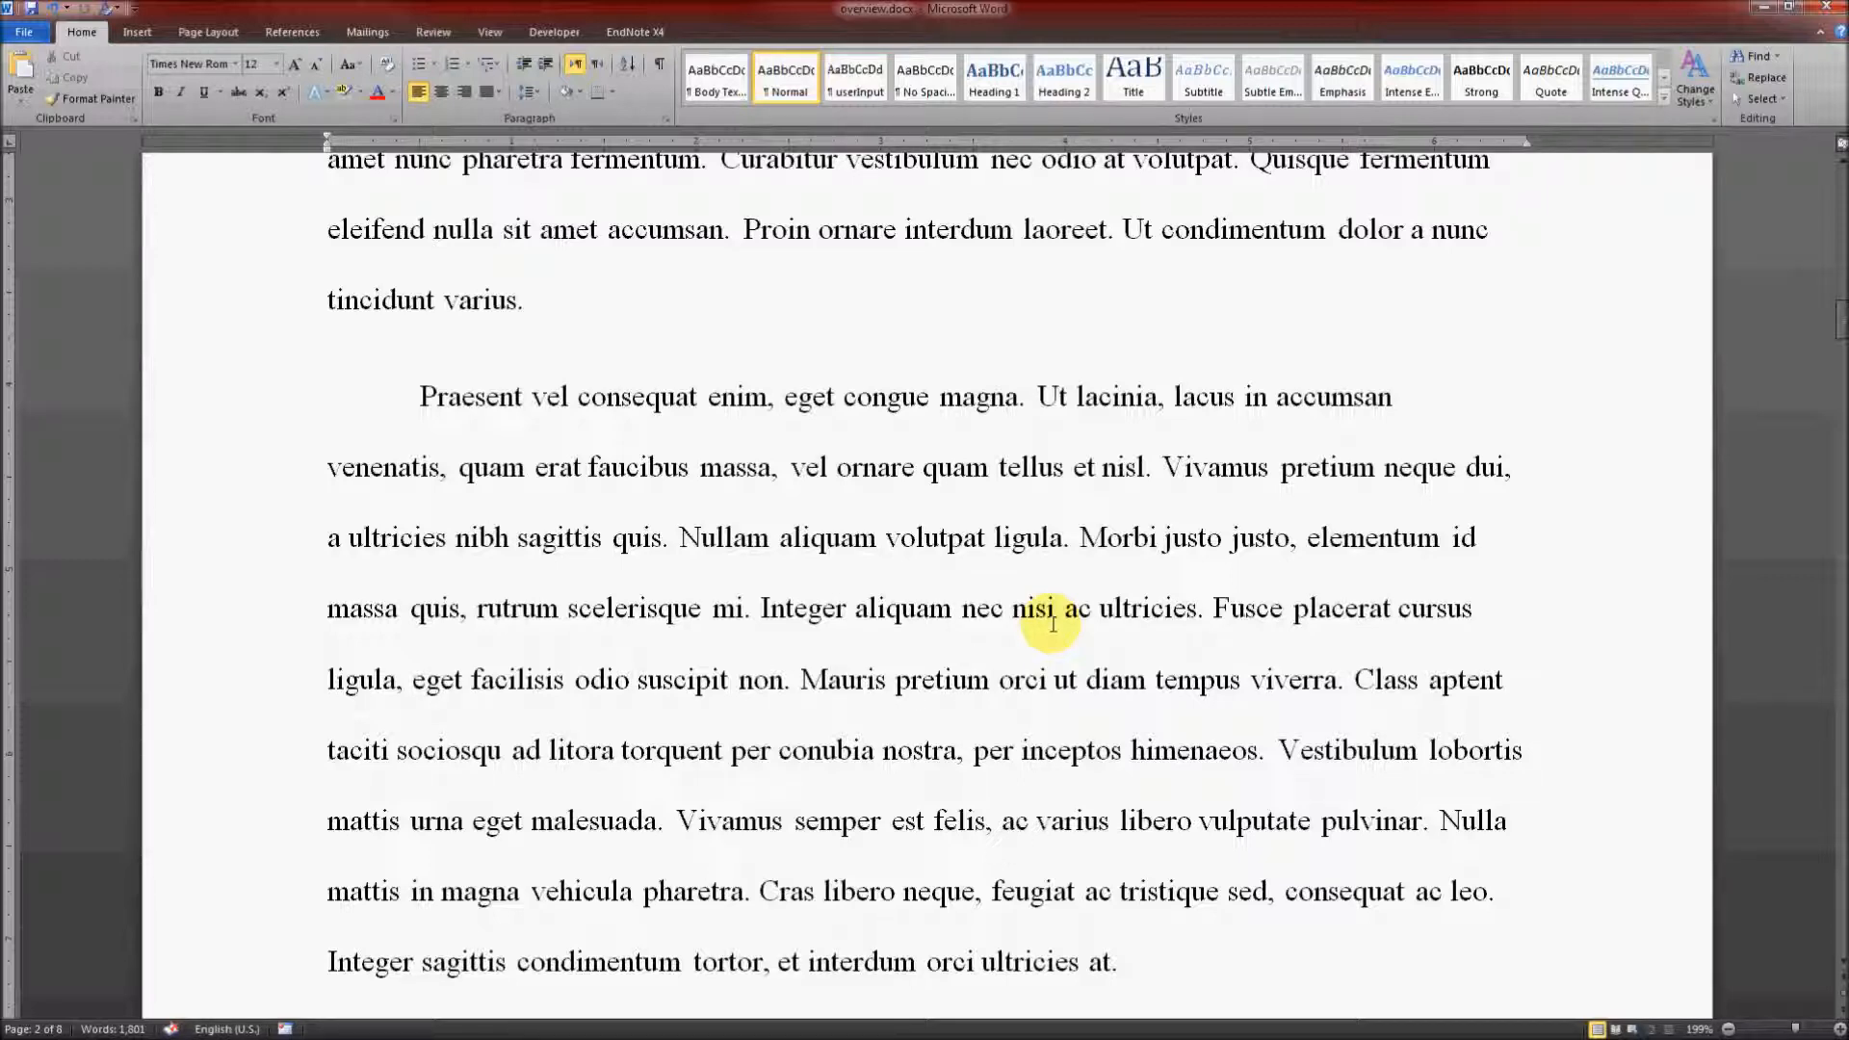
{"action": "scroll", "coordinate": [1052, 624], "scroll_direction": "up", "scroll_amount": 6}
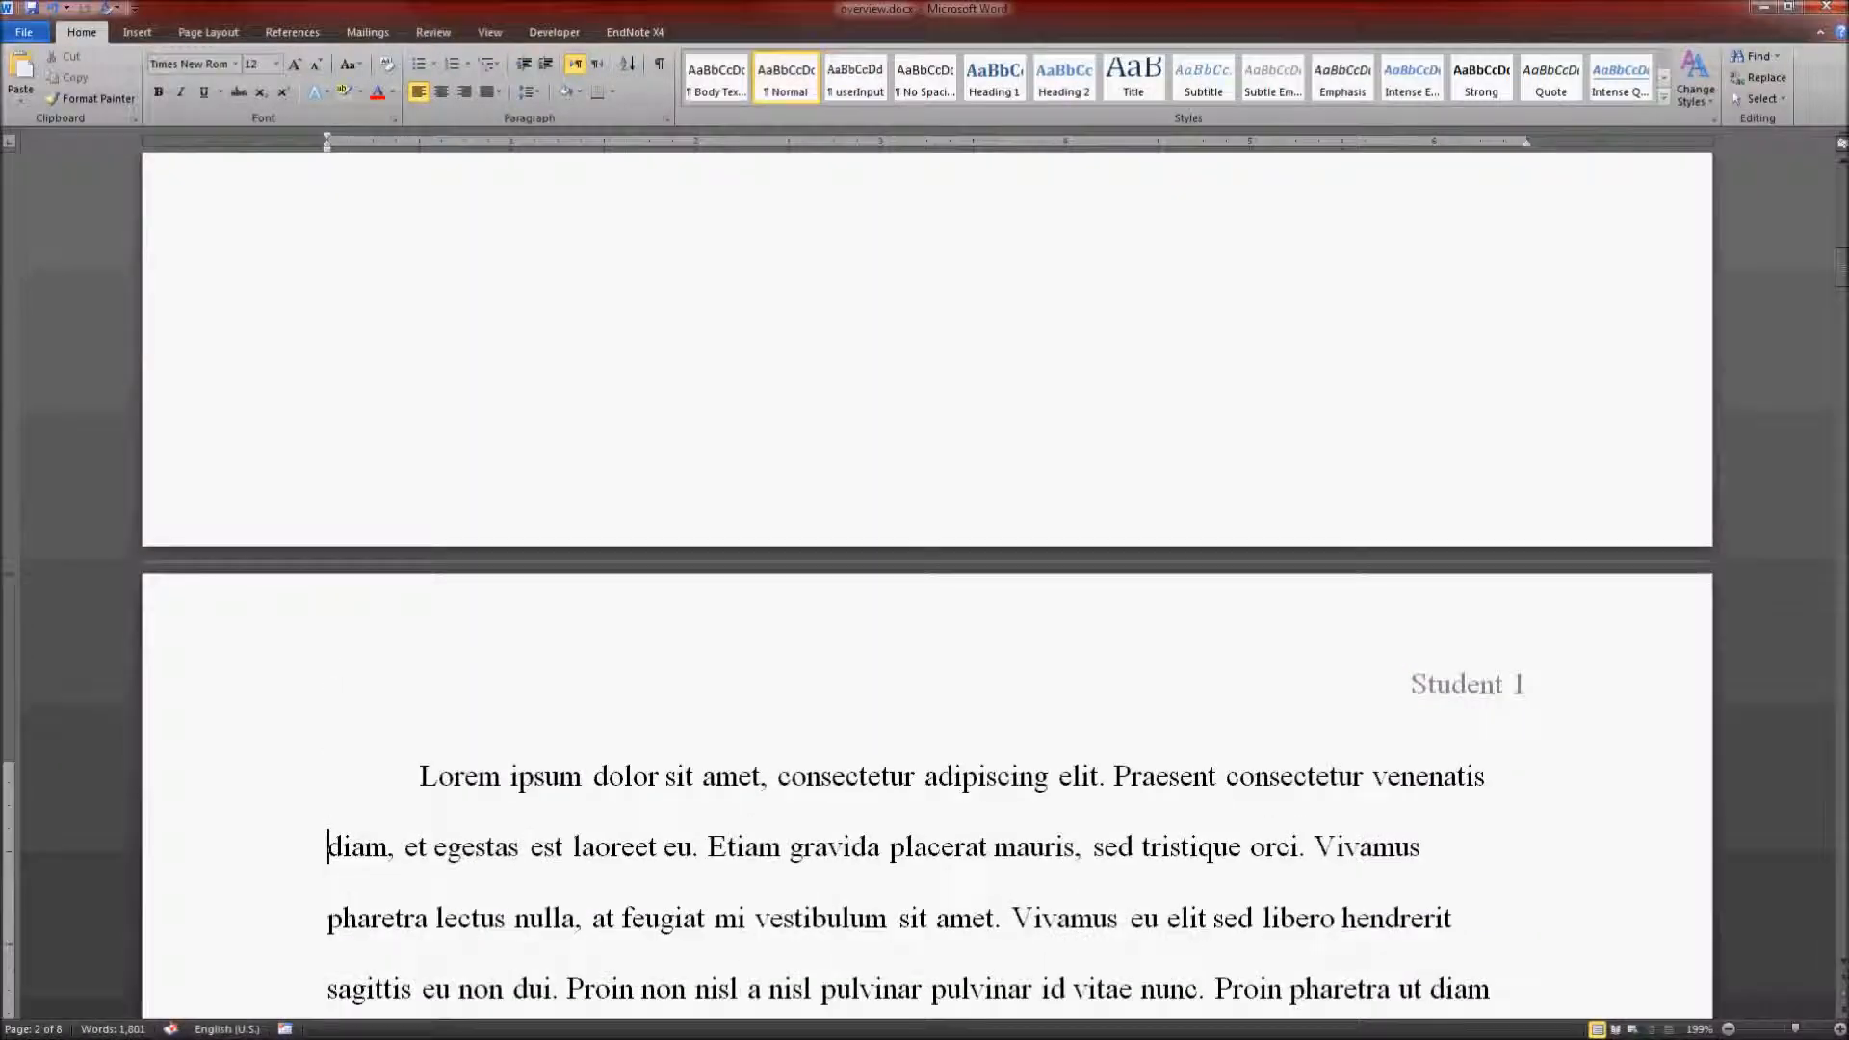
{"action": "left_click", "coordinate": [329, 848]}
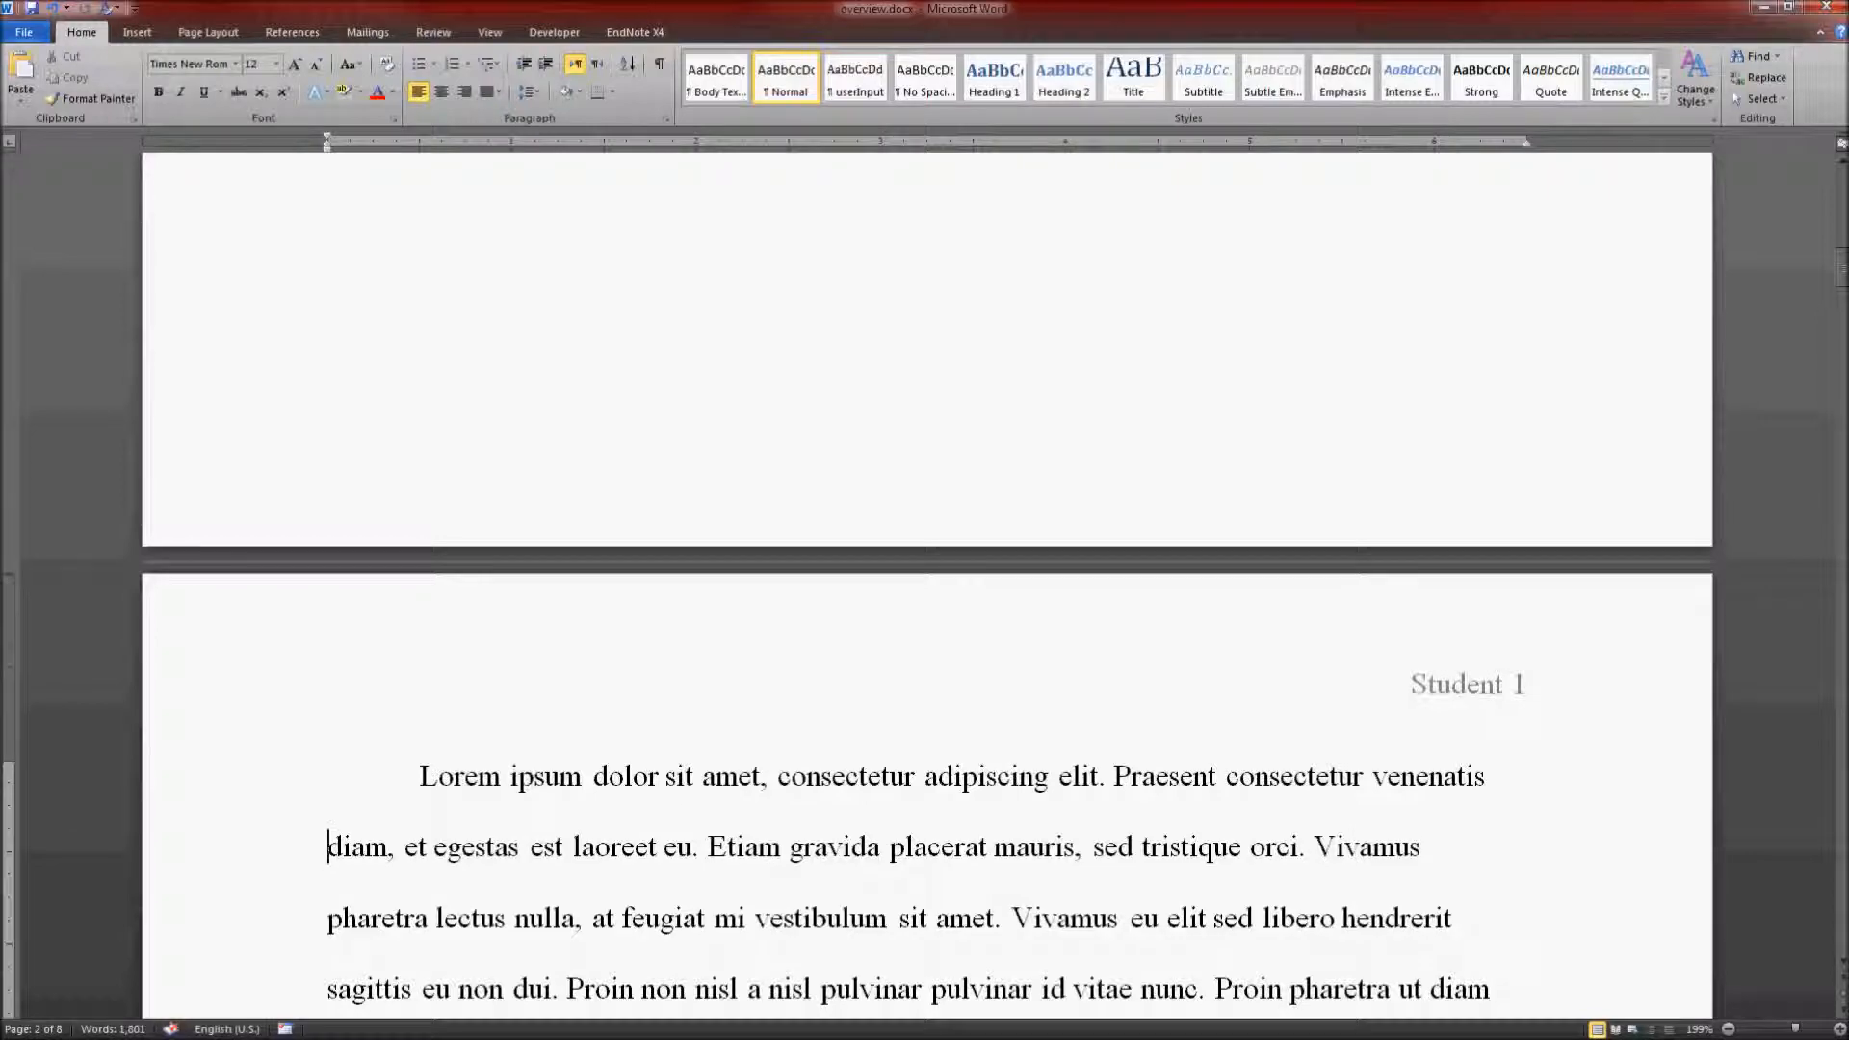